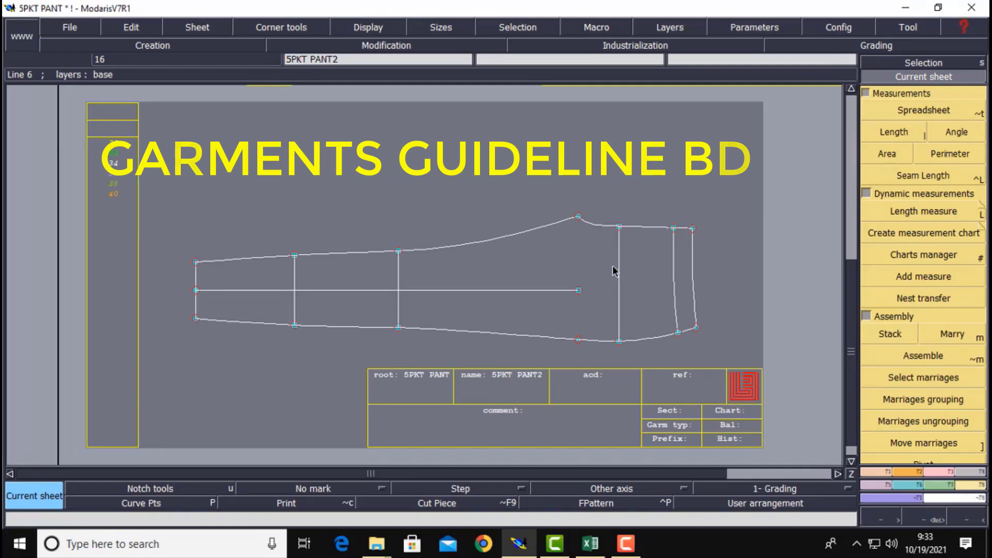
Make the 5PKT PANT2 front panel the current sheet and zoom in on its waist area.
key("j")
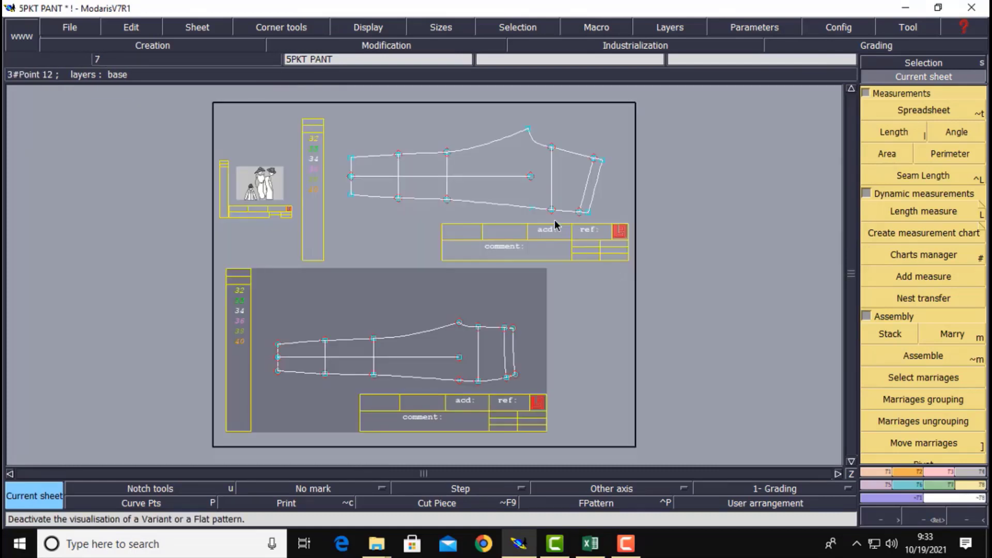
left_click(499, 182)
left_click(504, 360)
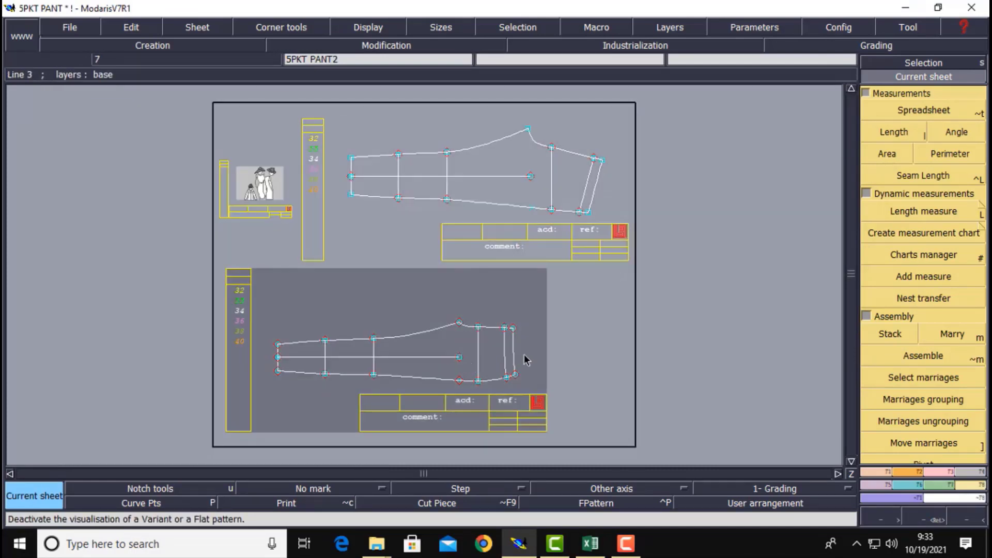
left_click(532, 187)
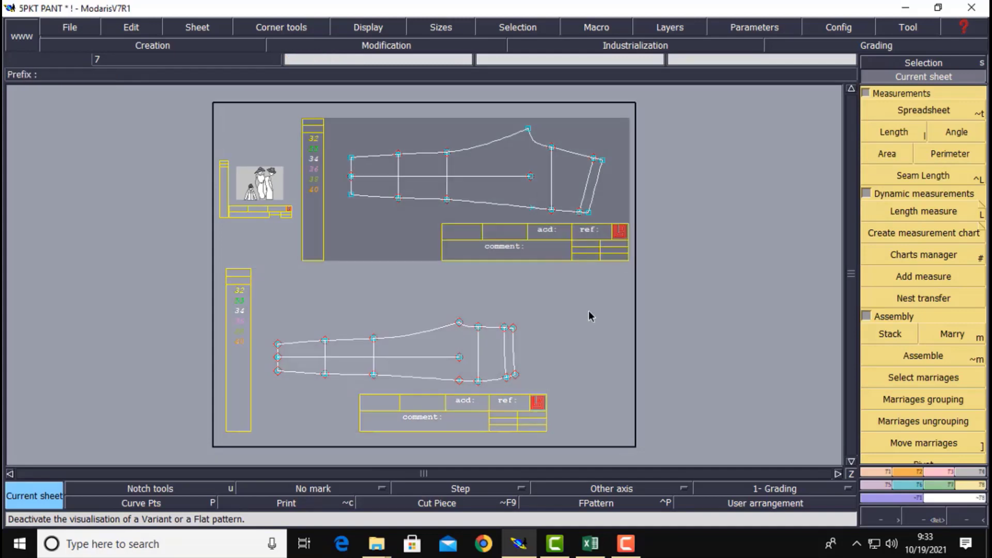
left_click(490, 356)
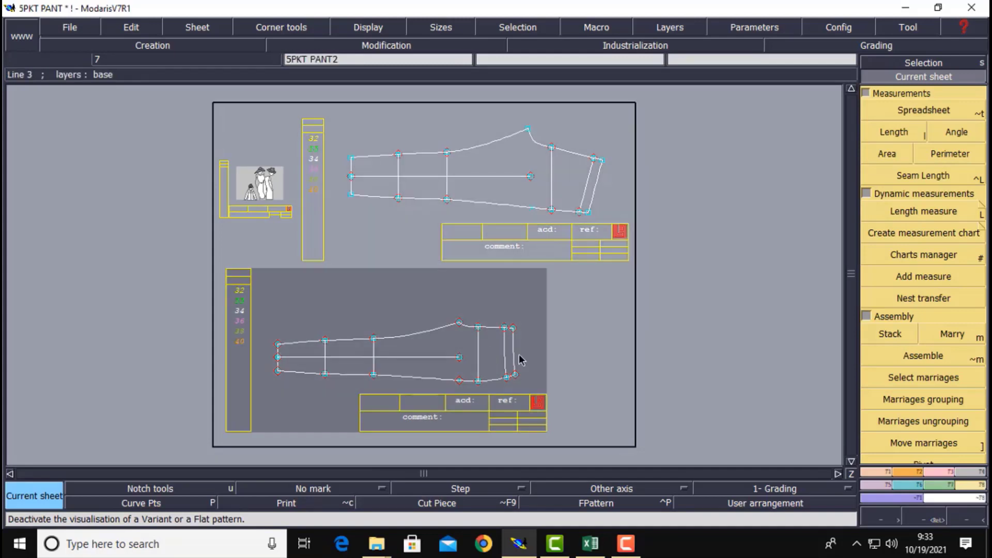
key("Home")
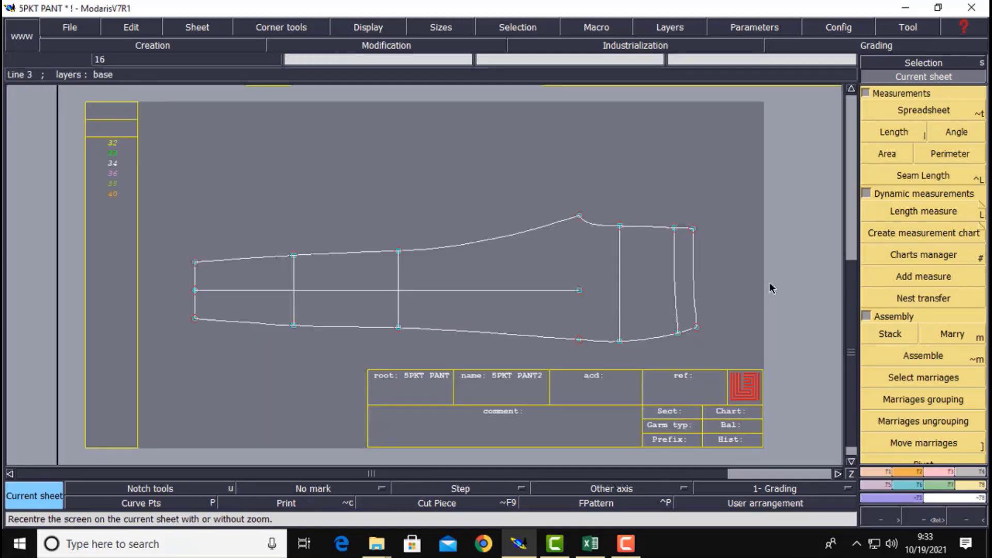
key("Return")
left_click(753, 360)
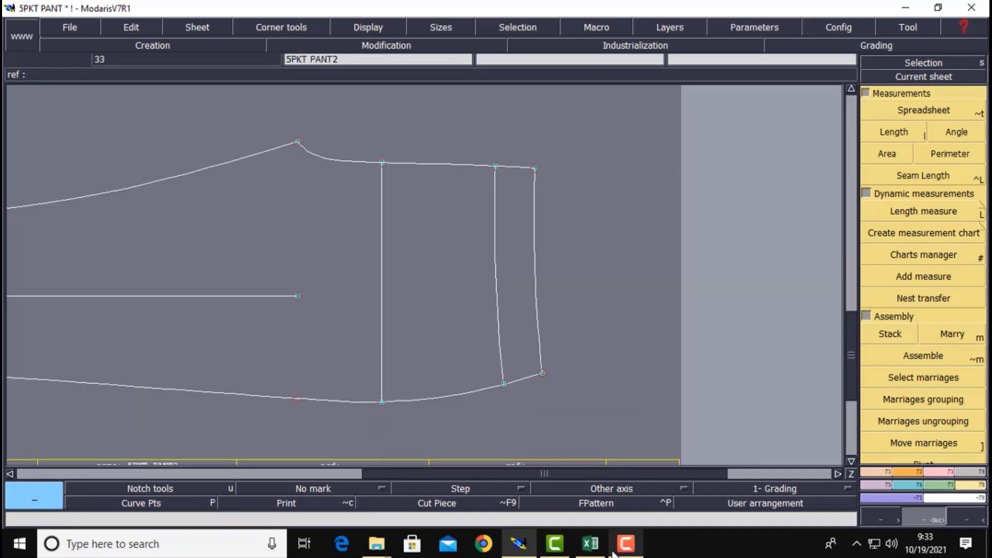
Switch to the Excel size chart and look up the size 34 front pocket width and front pocket height.
left_click(591, 544)
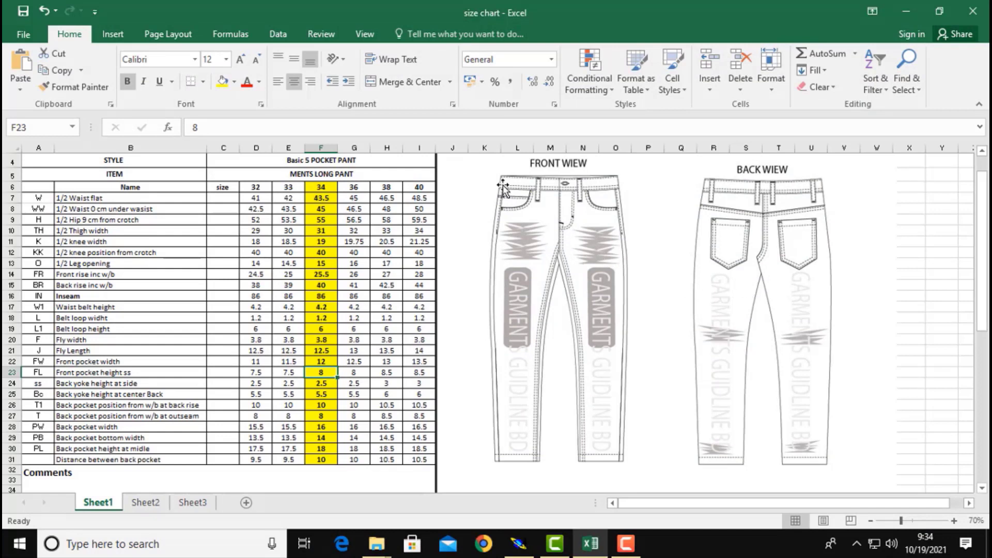
left_click(187, 211)
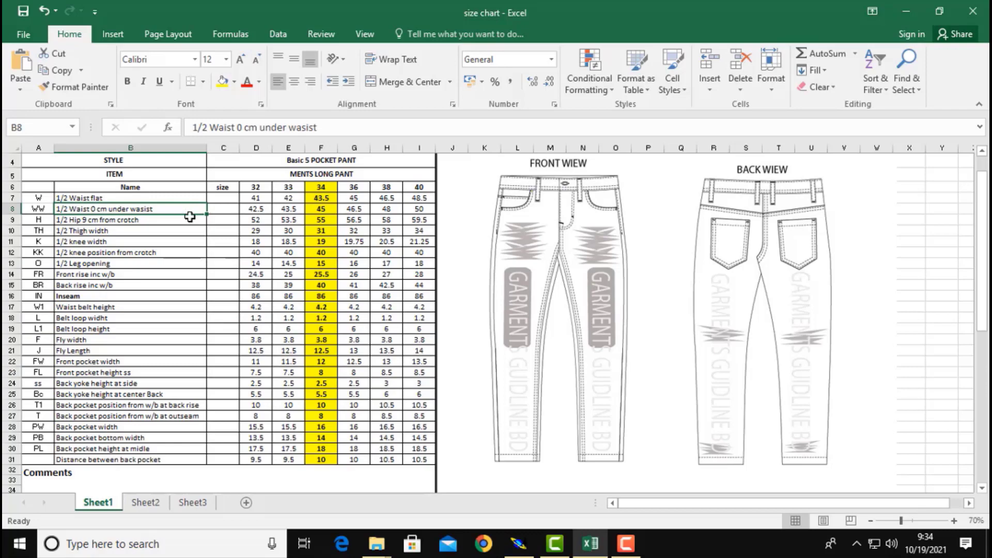
left_click(127, 348)
left_click(518, 543)
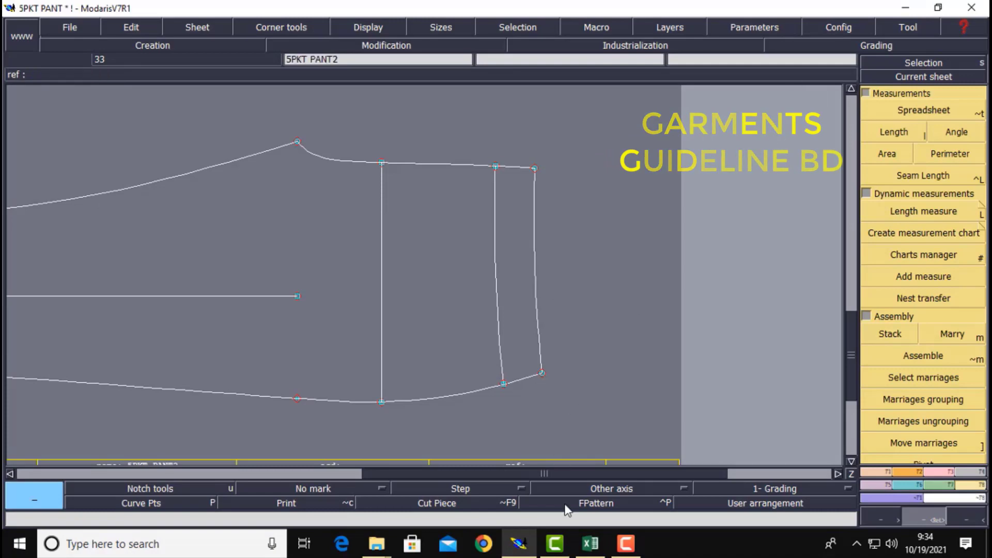
left_click(590, 545)
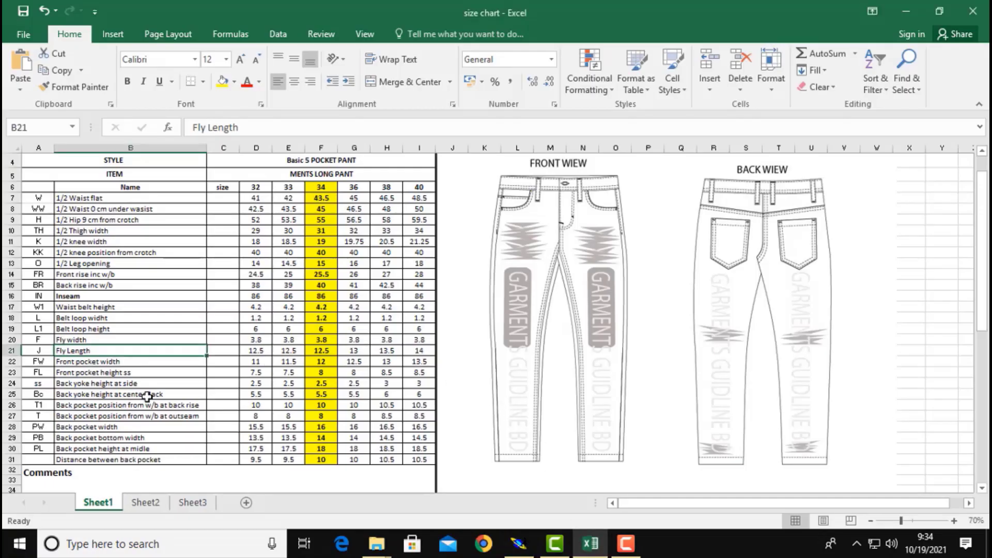
left_click(58, 363)
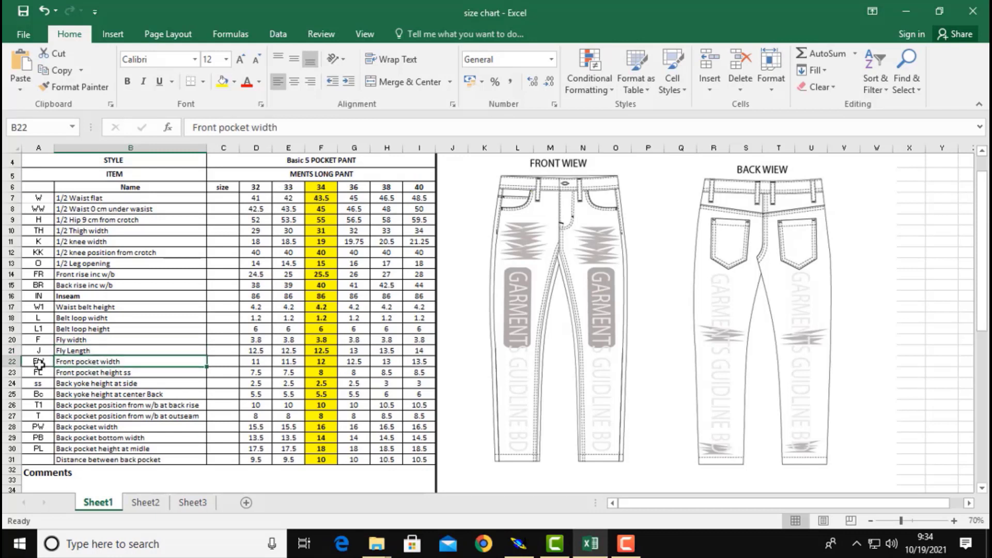
left_click(336, 362)
left_click(93, 375)
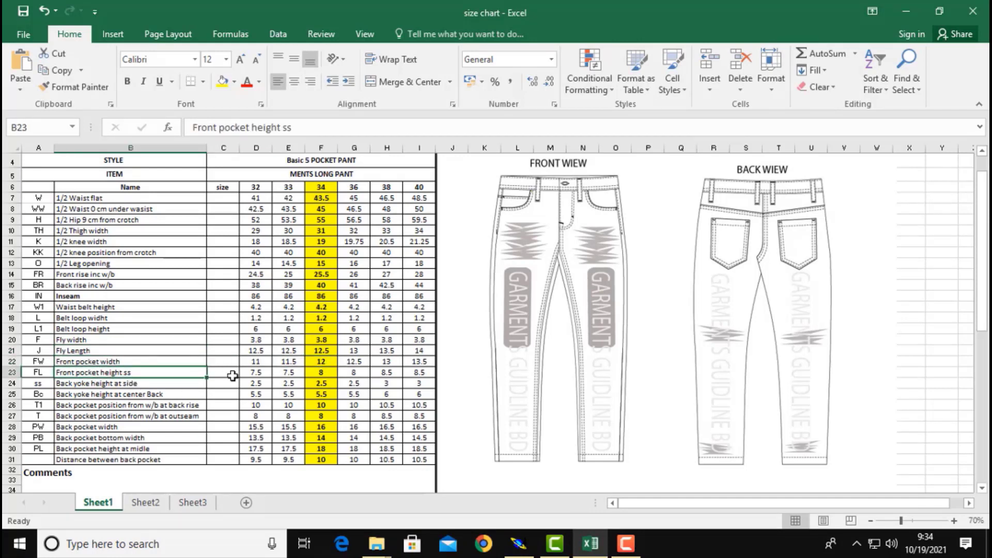
left_click(336, 373)
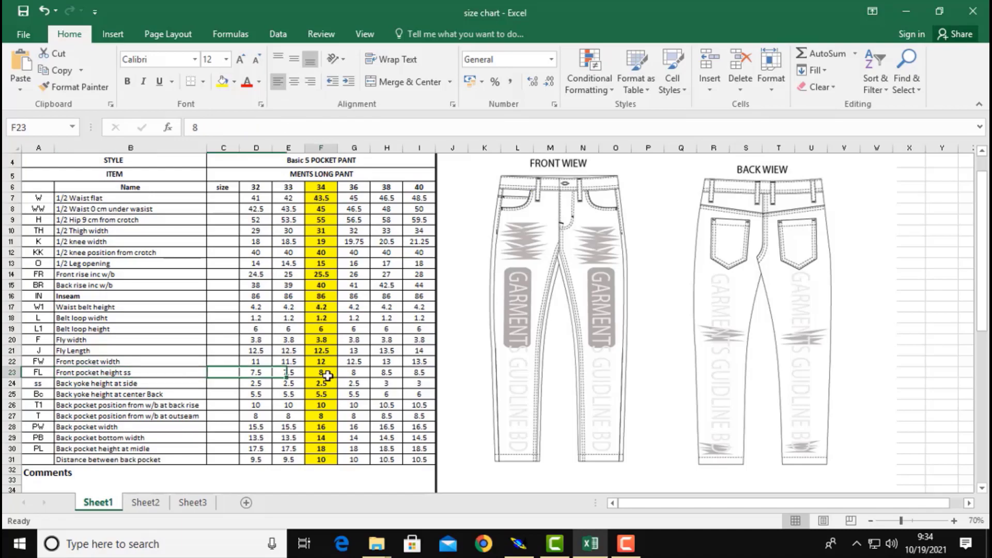
left_click(905, 11)
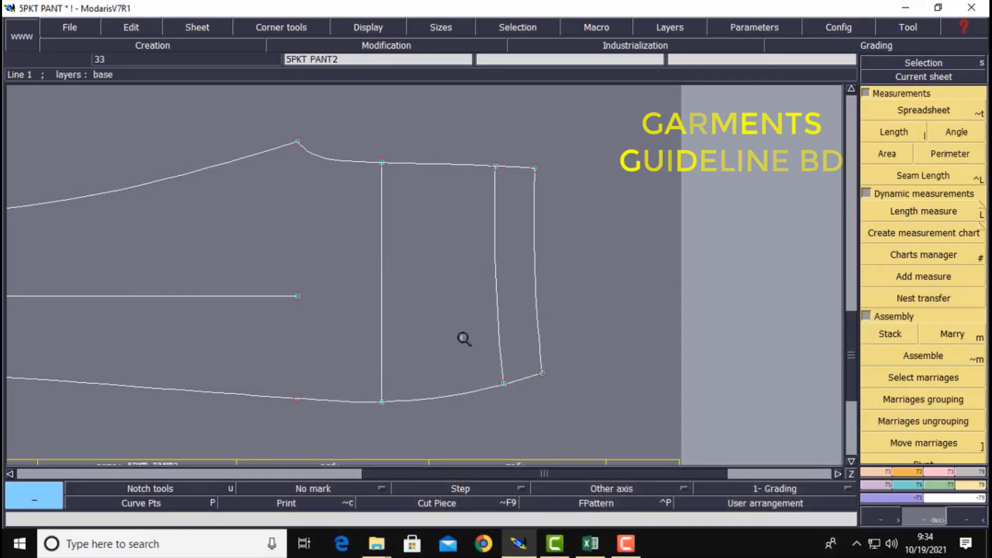
In Modaris, measure the waistband height at both of its ends, removing each dynamic measurement after reading it.
left_click_drag(251, 114, 579, 425)
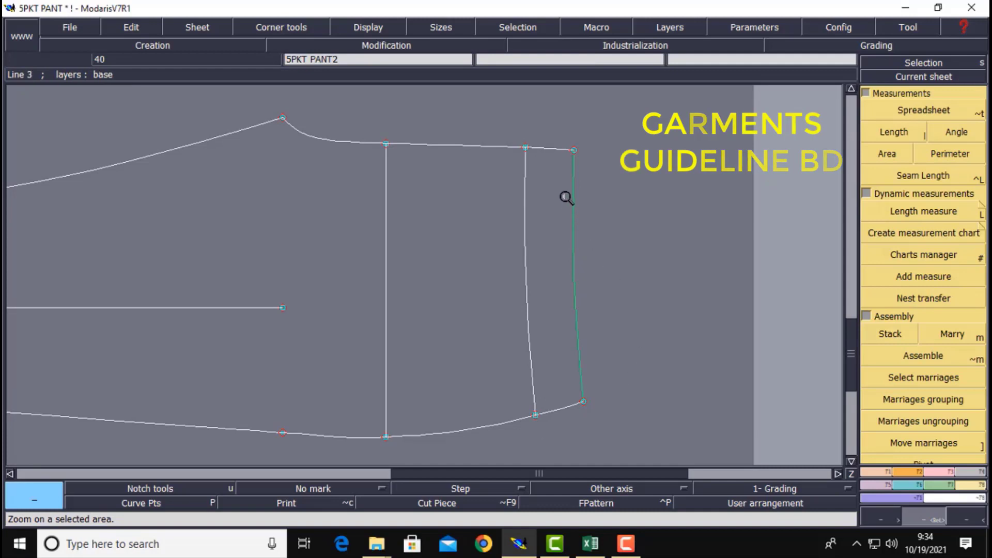
key("shift+l")
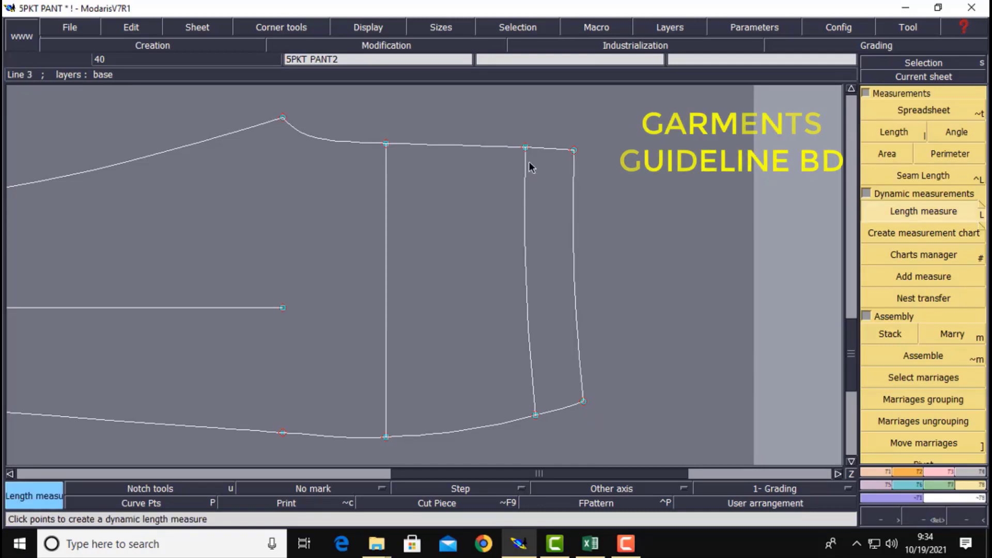
left_click(525, 148)
left_click(574, 150)
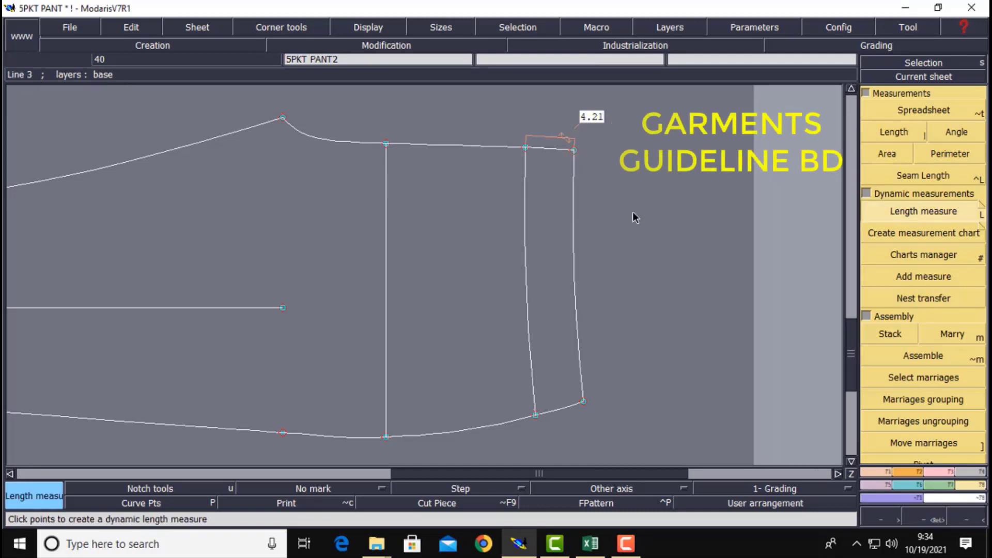
key("ctrl+z")
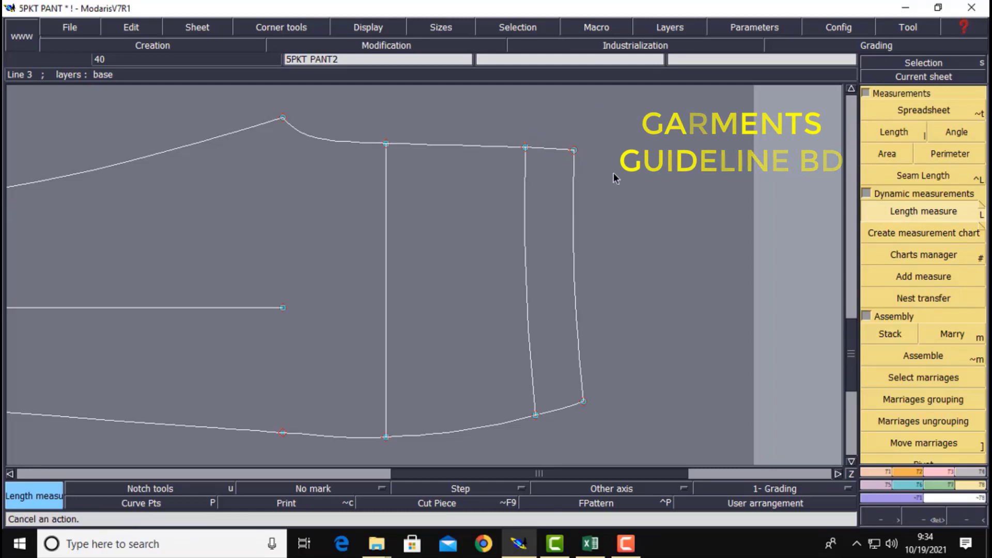
left_click(536, 415)
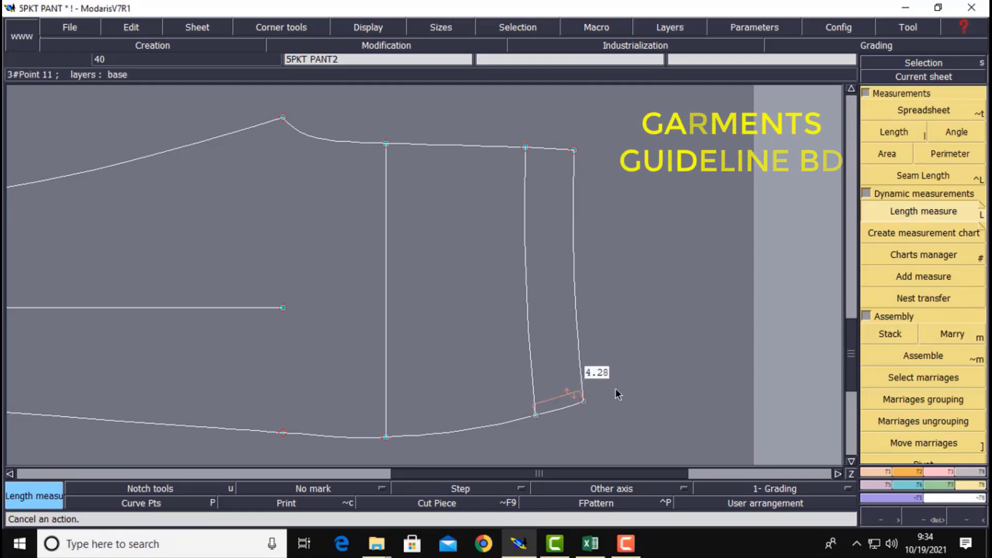
key("ctrl+z")
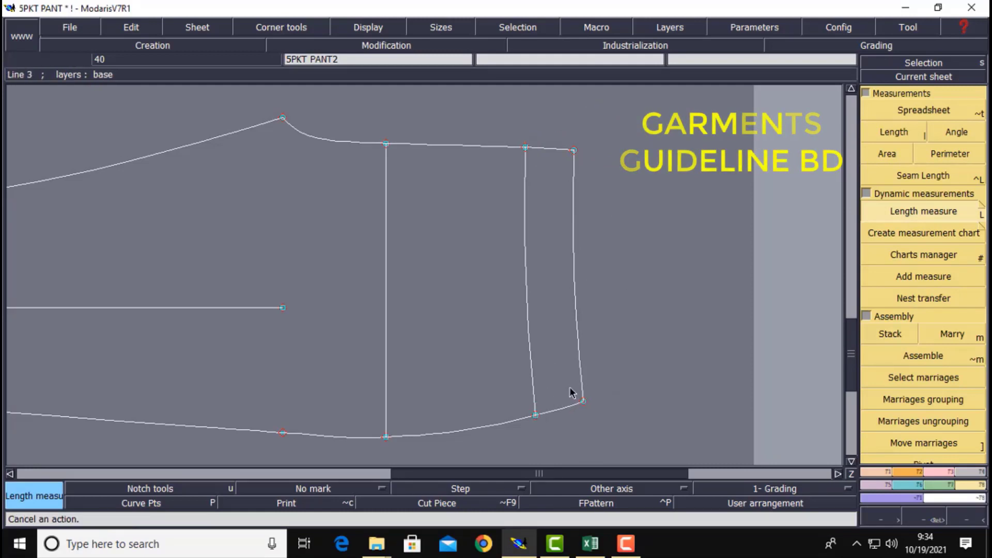
Save the 5PKT PANT model.
key("ctrl+s")
left_click(428, 361)
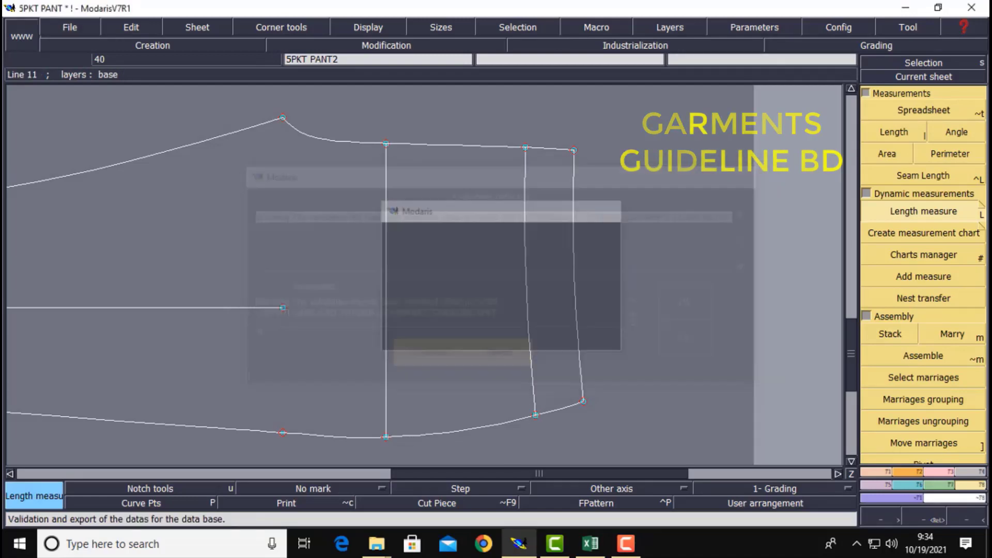
Add developed points 12 cm along the waistband seam and 8 cm down the side seam, both from the corner where they meet.
left_click(541, 393)
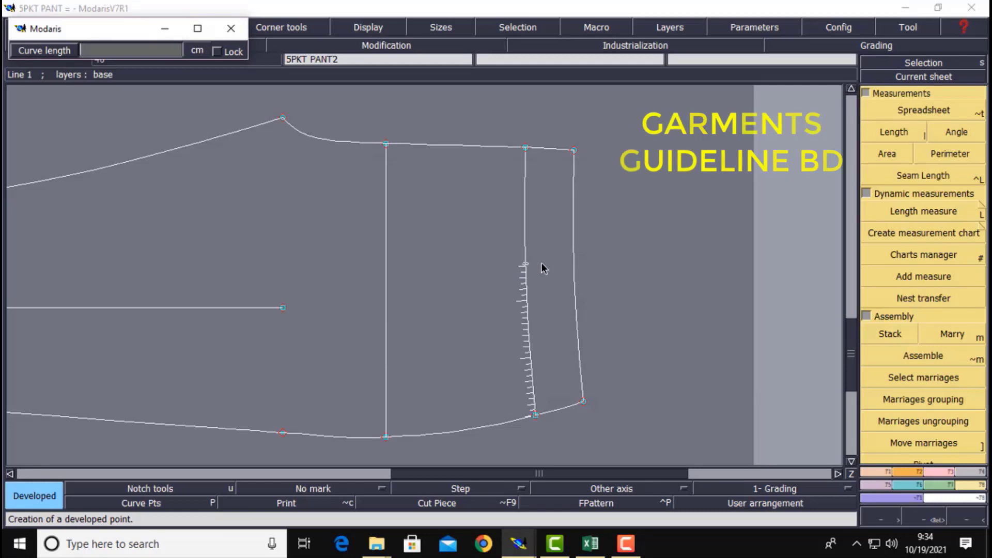
left_click(679, 348)
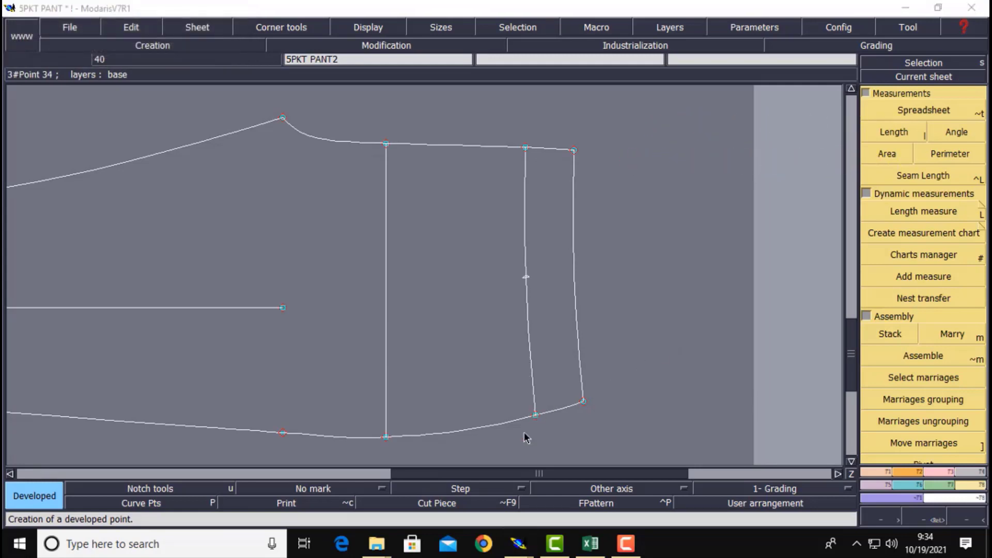
left_click(536, 415)
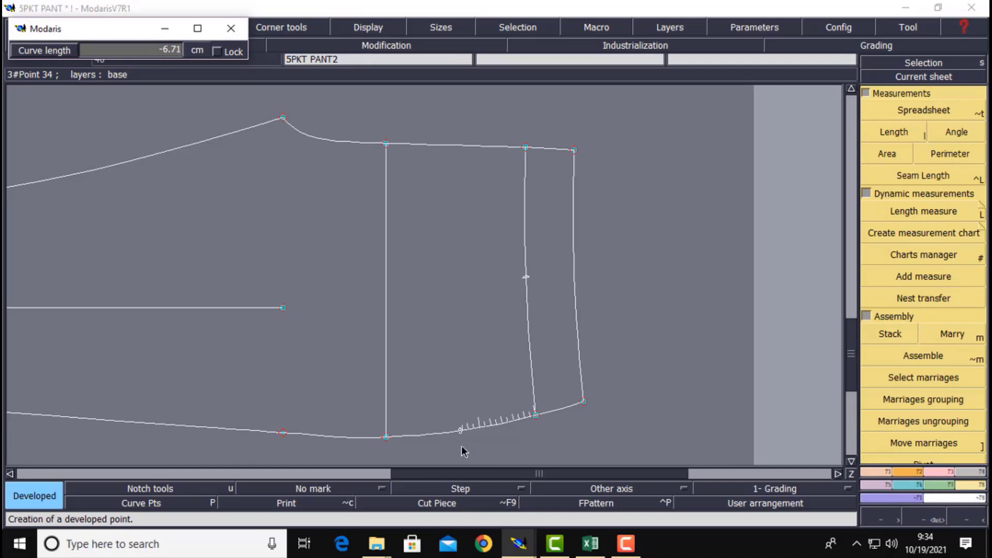
key("Down")
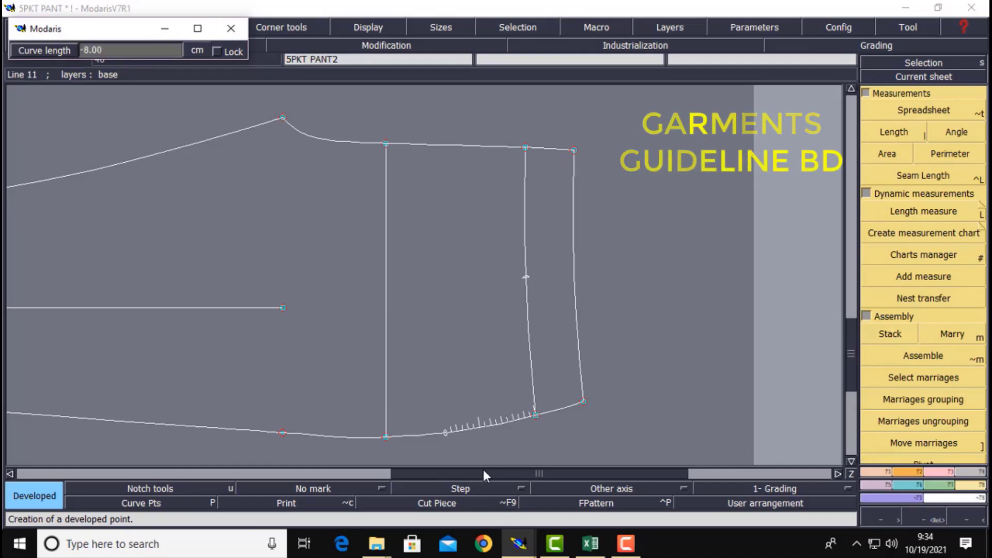
key("Return")
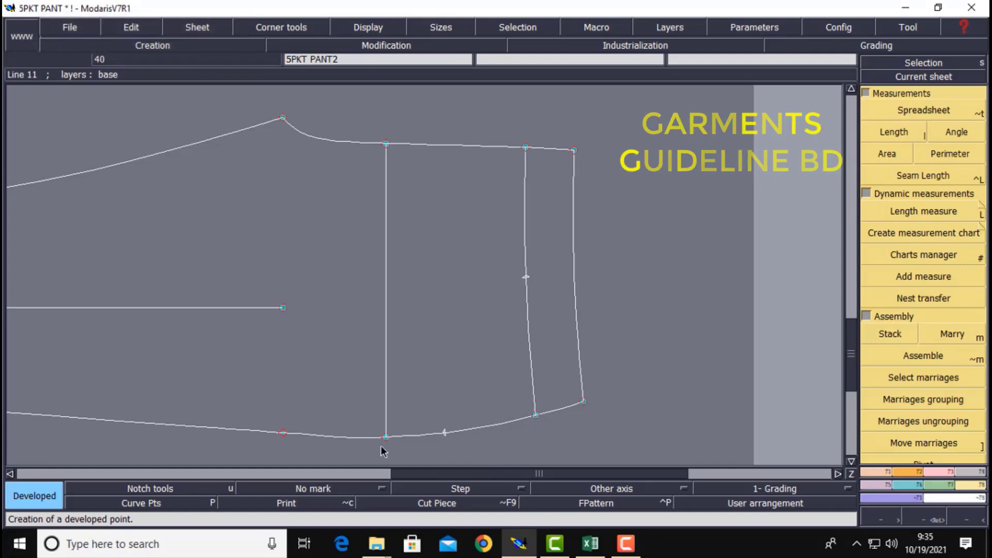
key("F1")
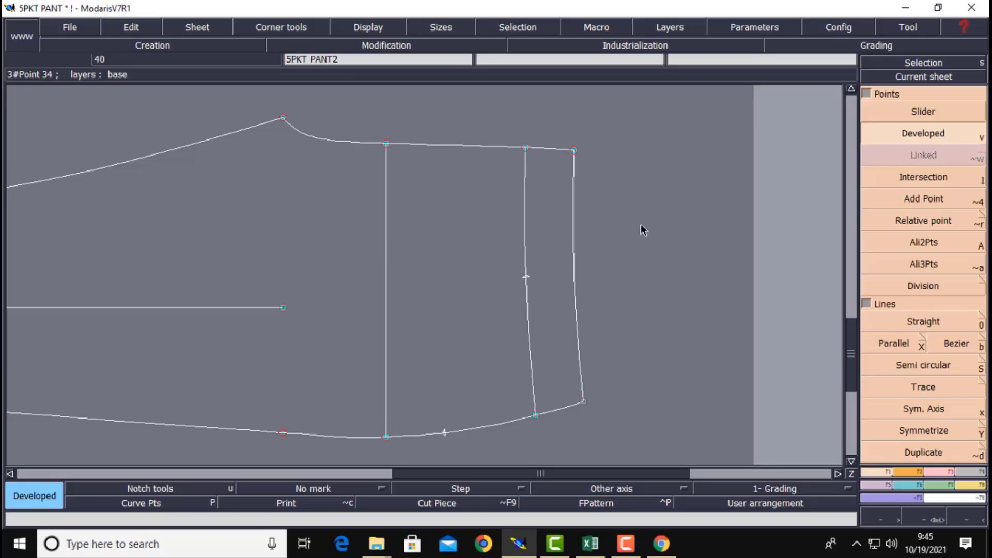
left_click(526, 292)
left_click(535, 317)
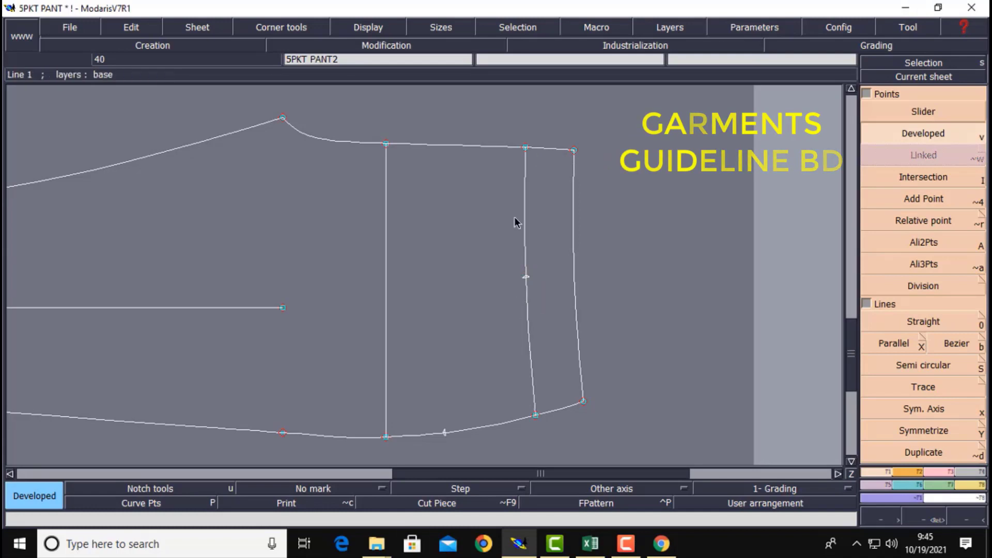
left_click(528, 277)
left_click(517, 417)
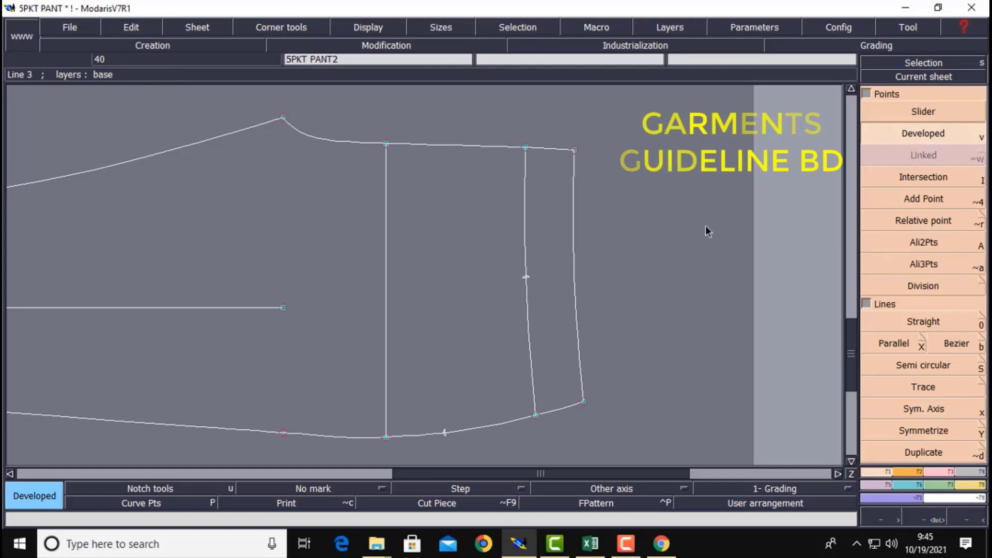
left_click(929, 79)
left_click(527, 370)
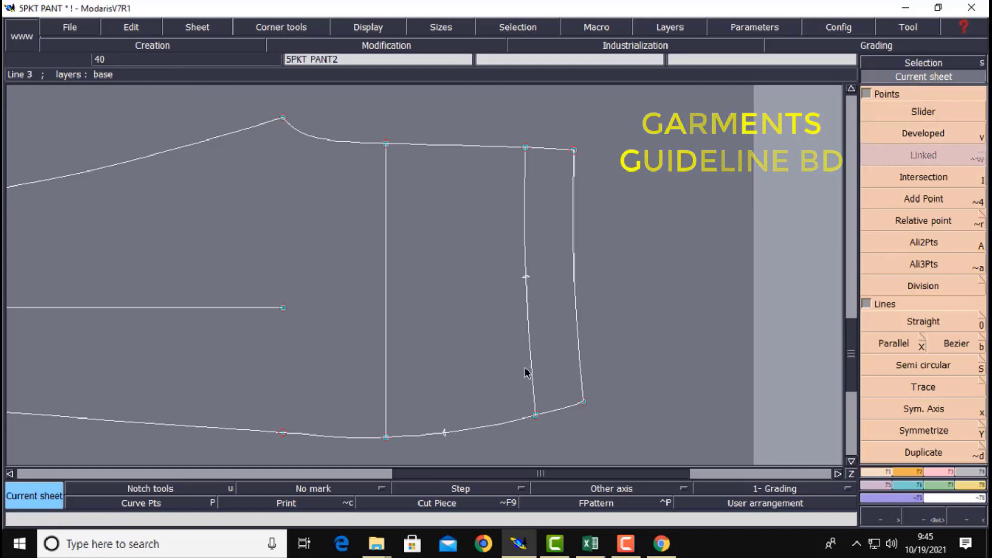
left_click(445, 433)
left_click(450, 428)
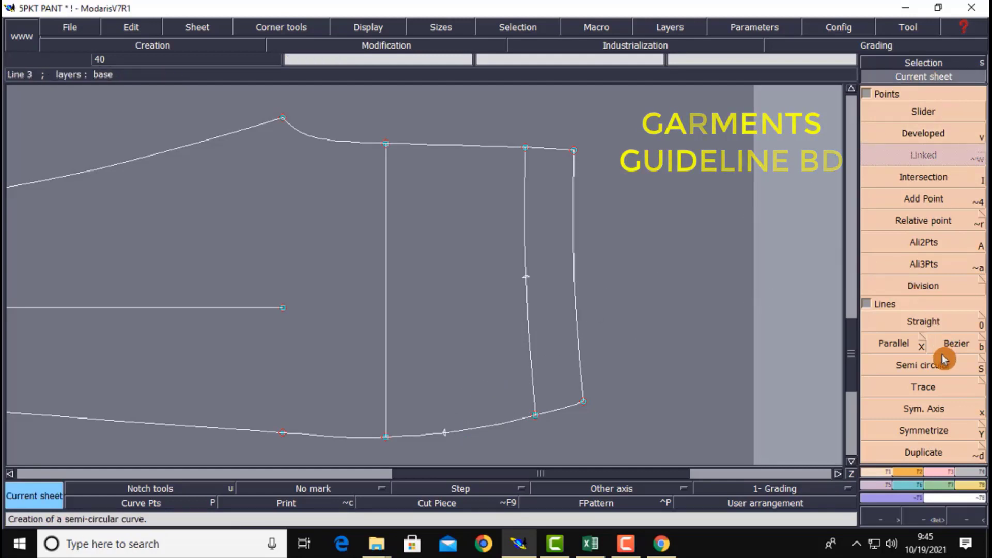
Draw a straight Bezier line for the pocket opening from the side-seam point to the waistband-seam point.
left_click(969, 348)
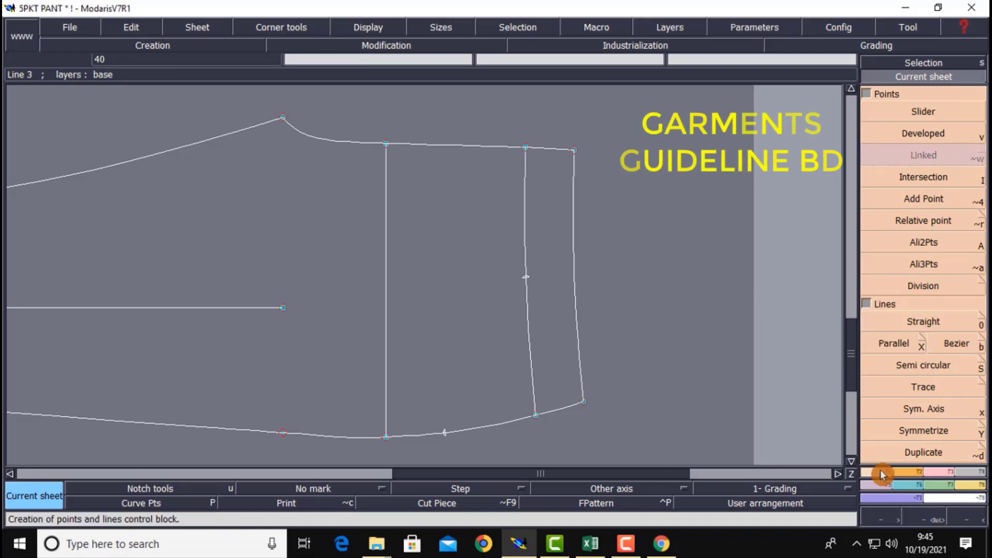
left_click(969, 347)
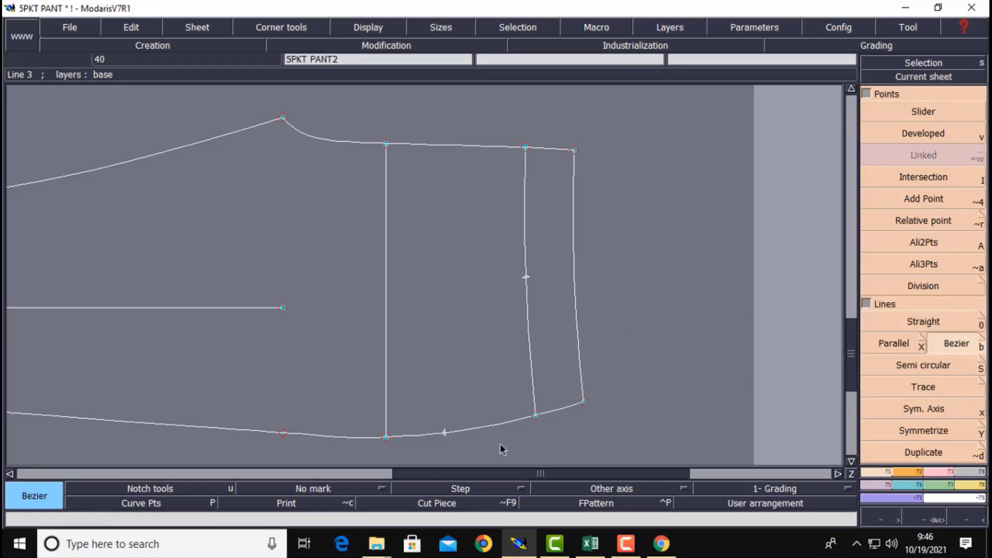
left_click(445, 433)
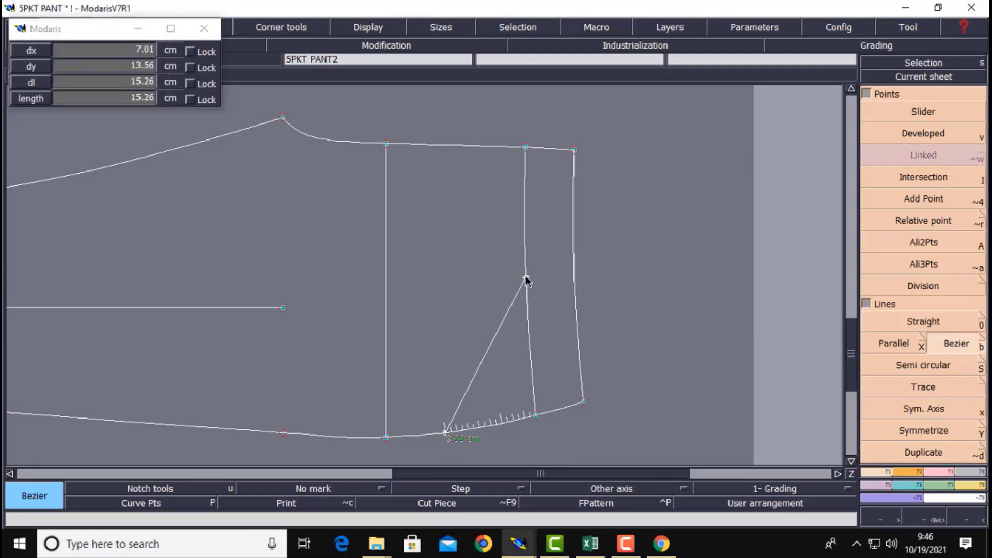
left_click(526, 278)
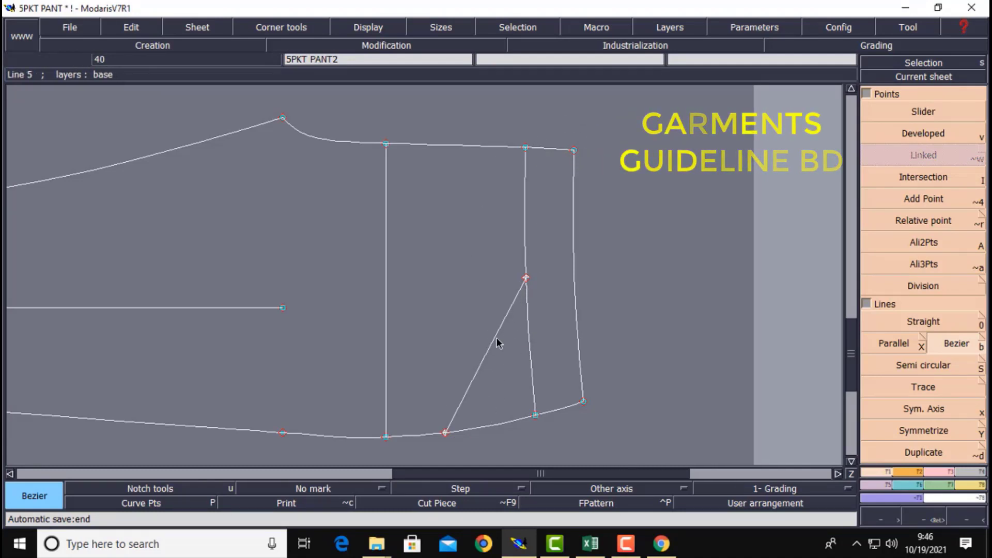
Display the handles of the curves on the front panel.
left_click(370, 43)
left_click(370, 27)
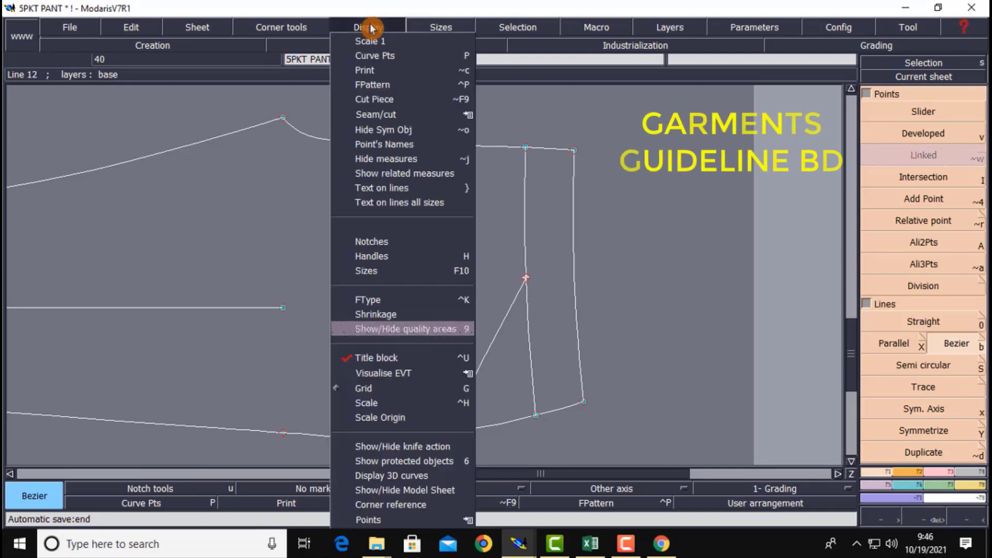
left_click(397, 255)
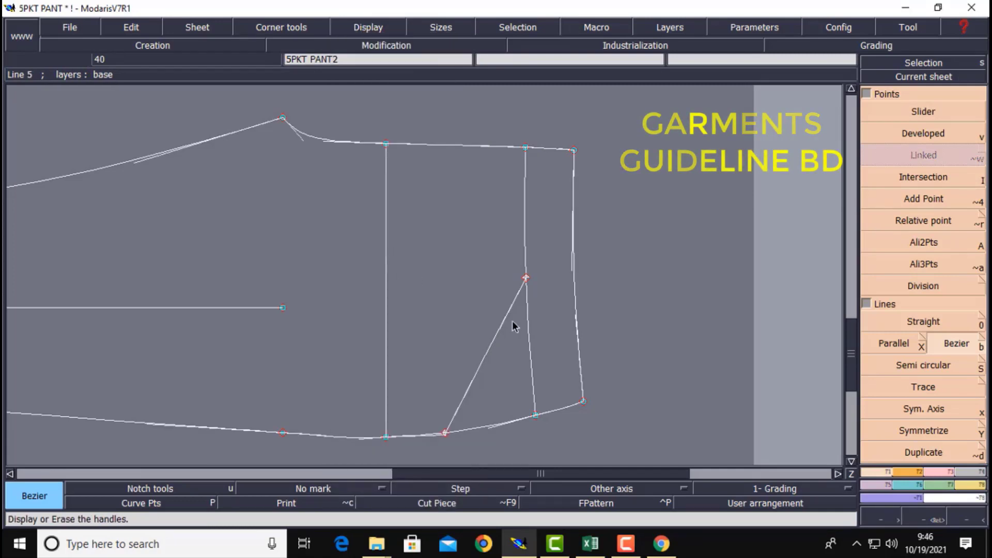
left_click(868, 179)
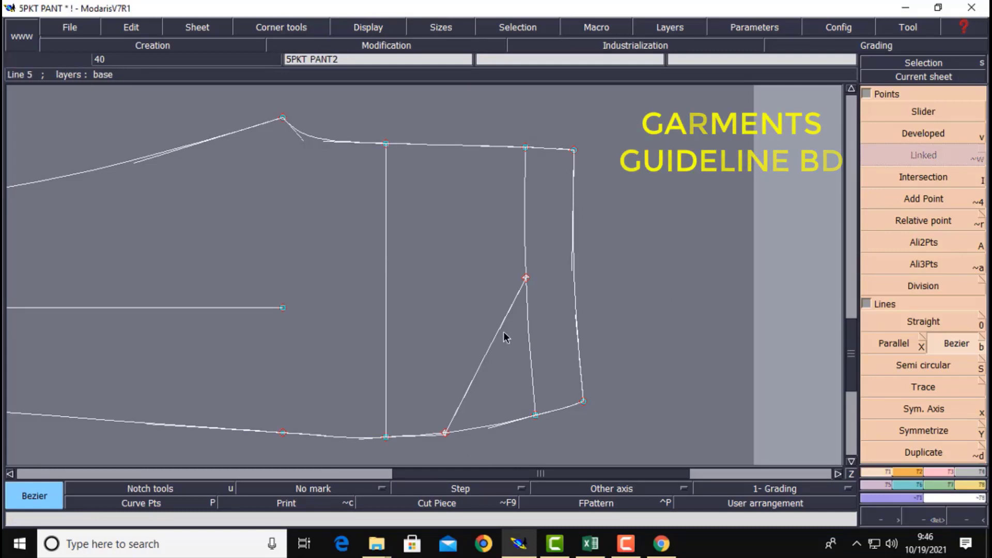
Reshape the straight pocket opening line into a rounded curve by adjusting the handles at its waistband-seam and side-seam ends.
key("z")
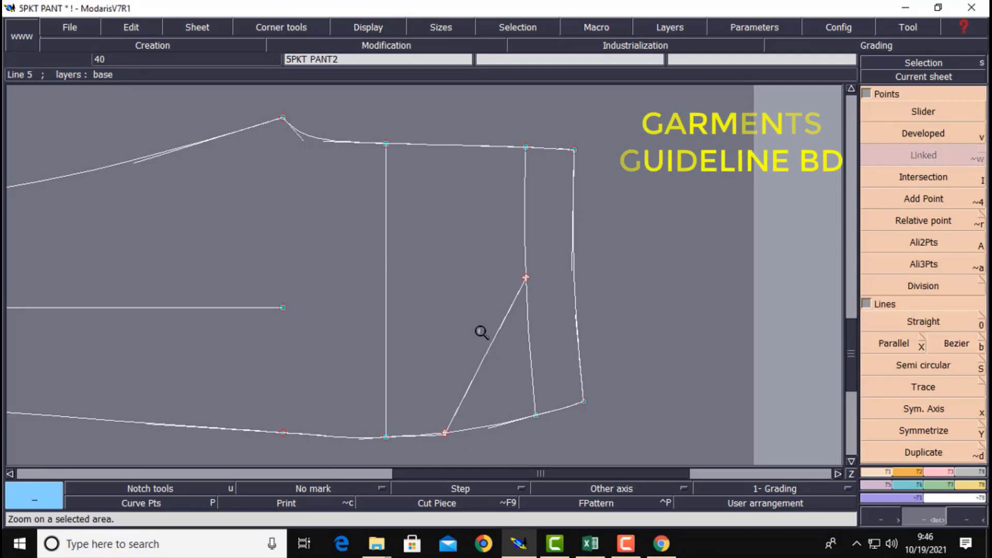
left_click_drag(359, 226, 611, 462)
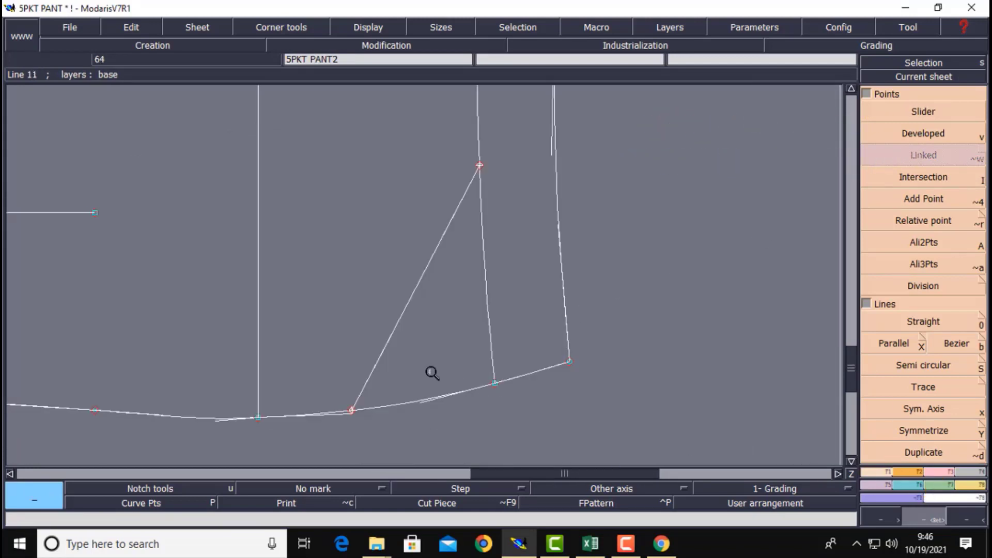
left_click(941, 477)
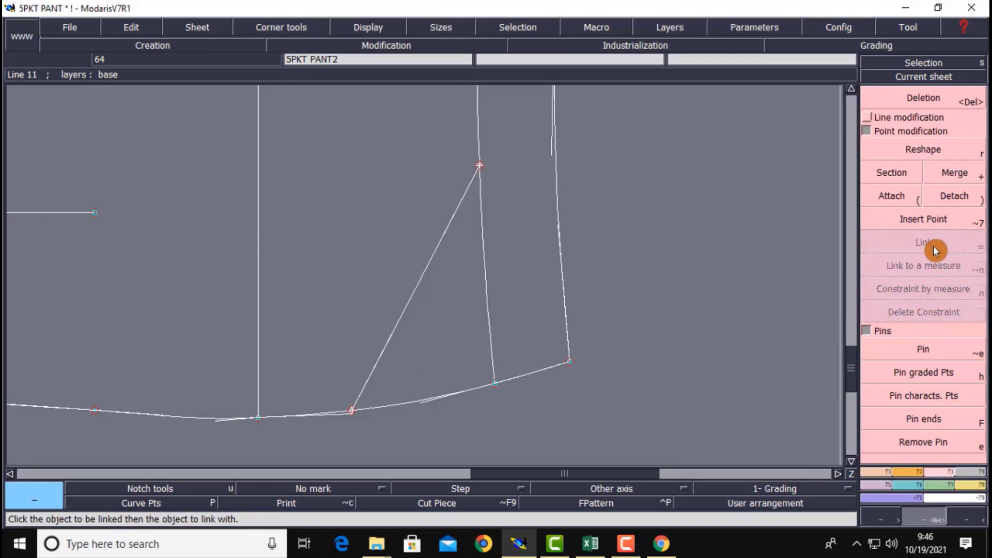
left_click(869, 117)
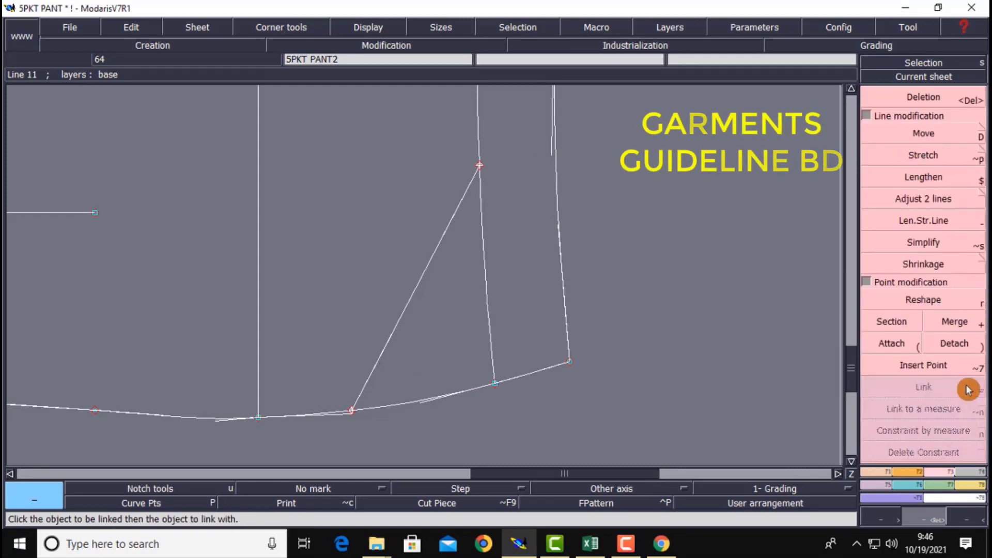
left_click(924, 303)
left_click(450, 231)
left_click(319, 210)
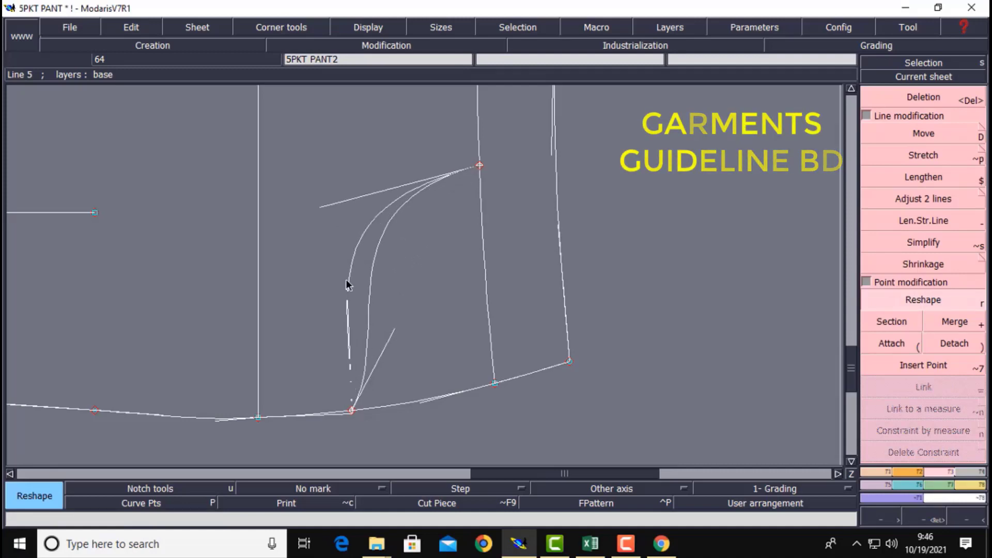
left_click(347, 271)
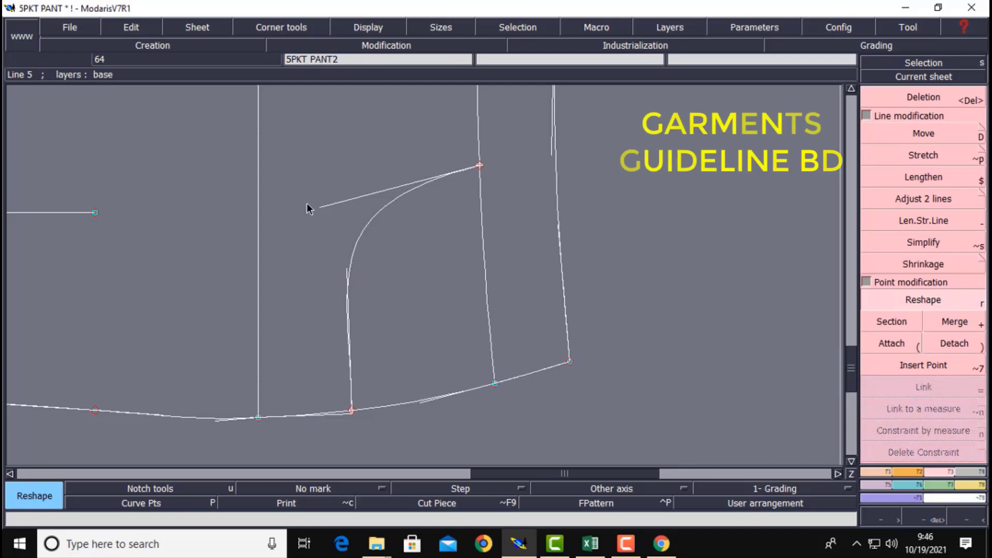
left_click(320, 177)
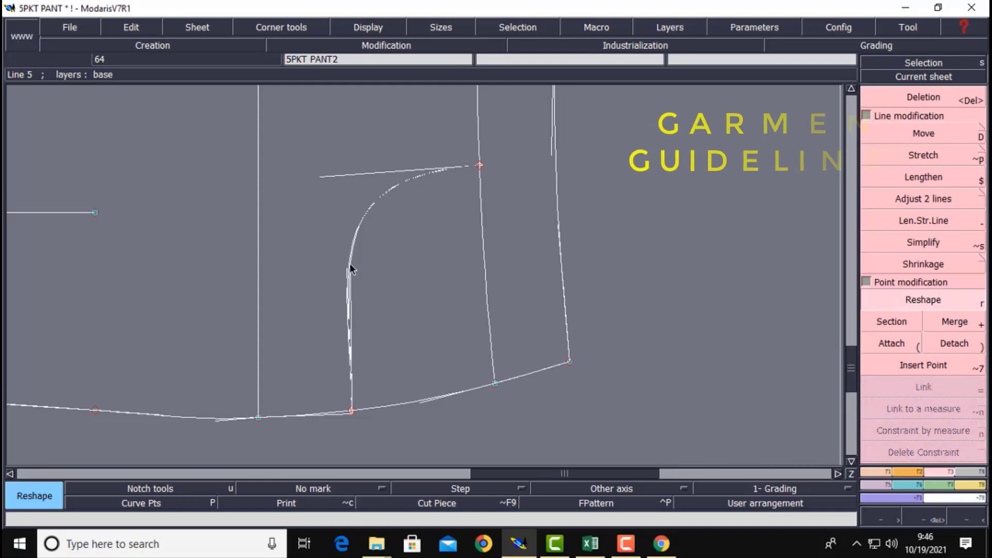
left_click(326, 181)
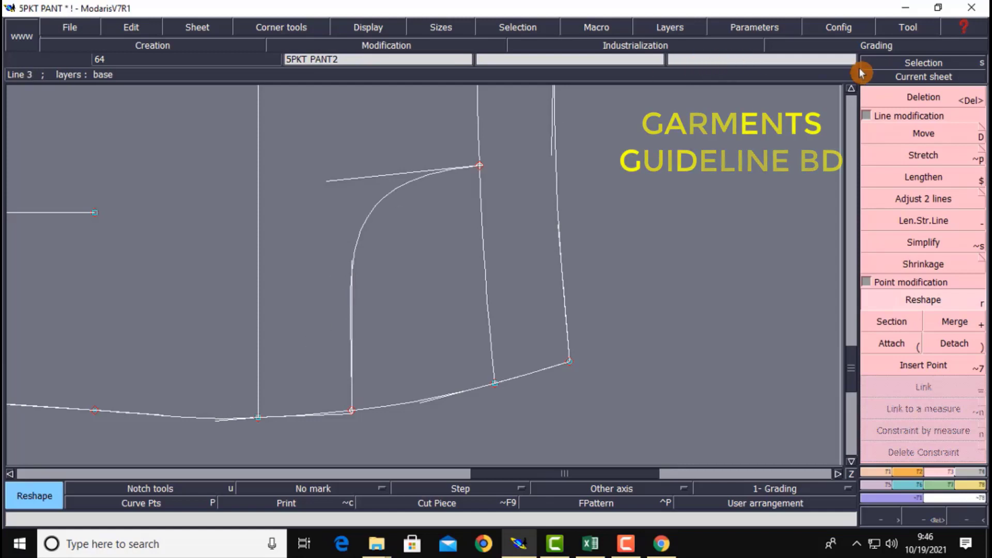
Check the pocket curve on the whole front panel and hide the curve handles.
left_click(896, 78)
left_click(514, 238)
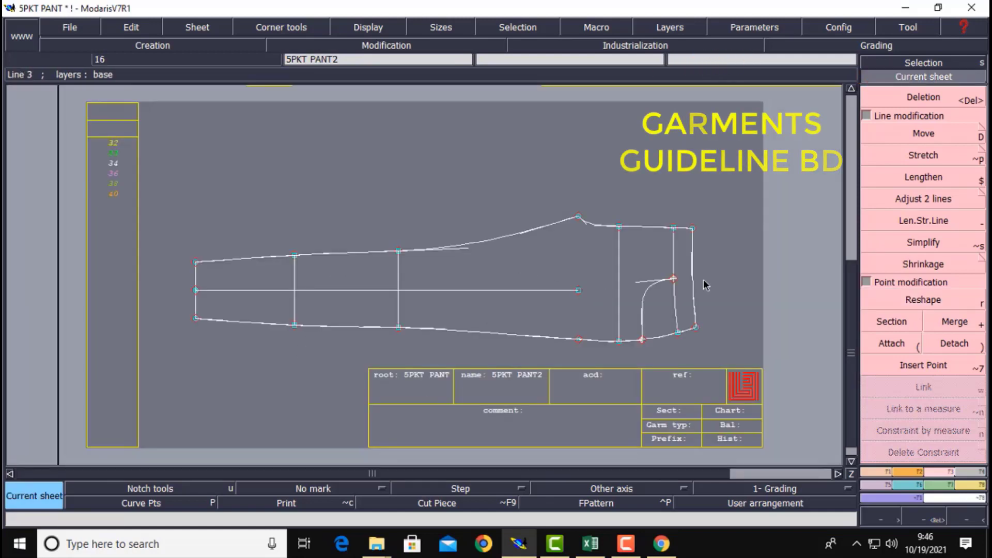
key("Return")
left_click_drag(544, 187, 733, 363)
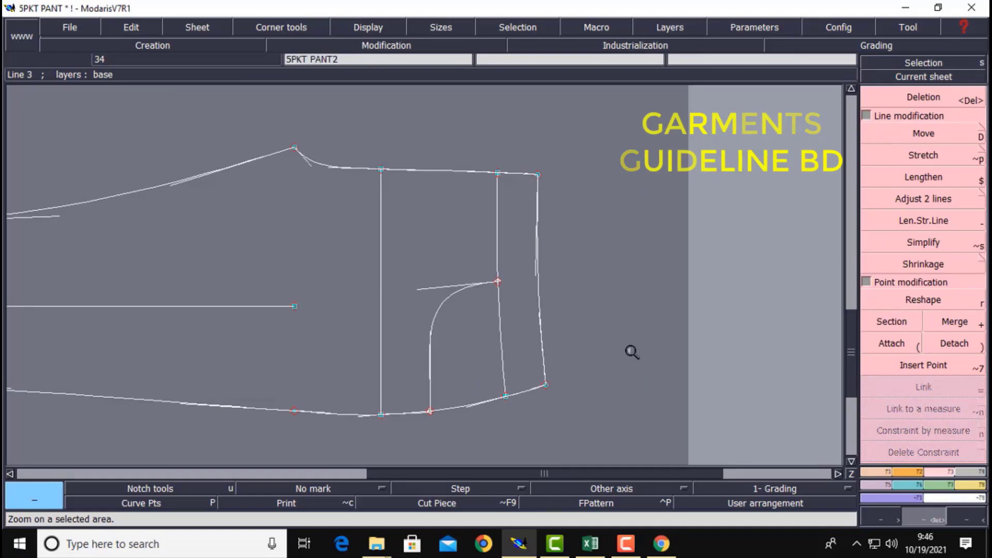
left_click(369, 27)
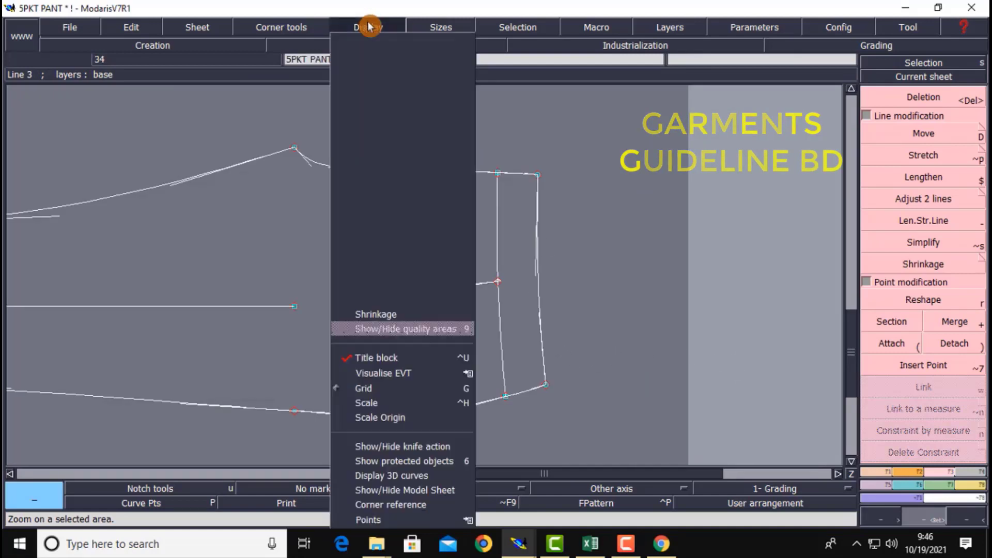
left_click(367, 257)
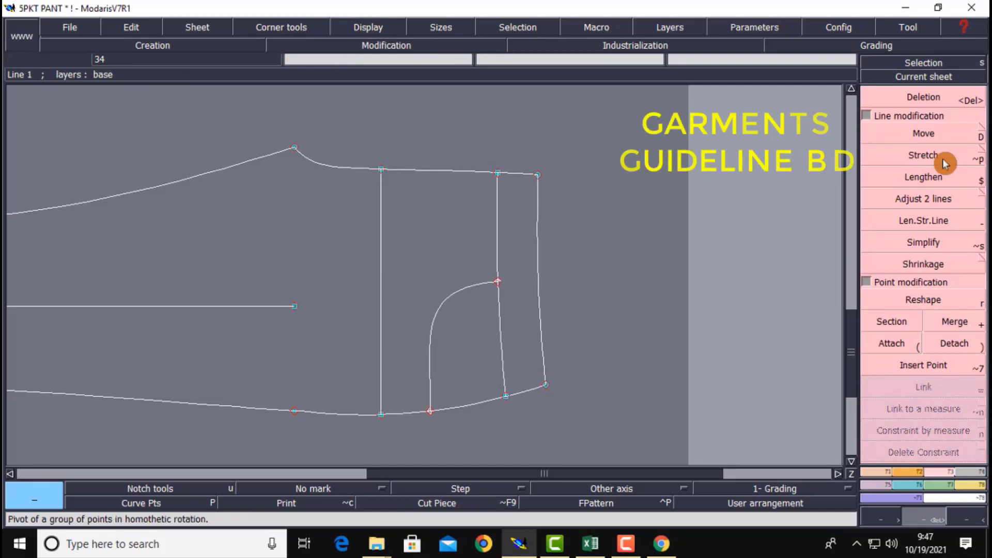
Reshape the side seam by moving its curve point level with the crotch tip slightly outward.
left_click(935, 201)
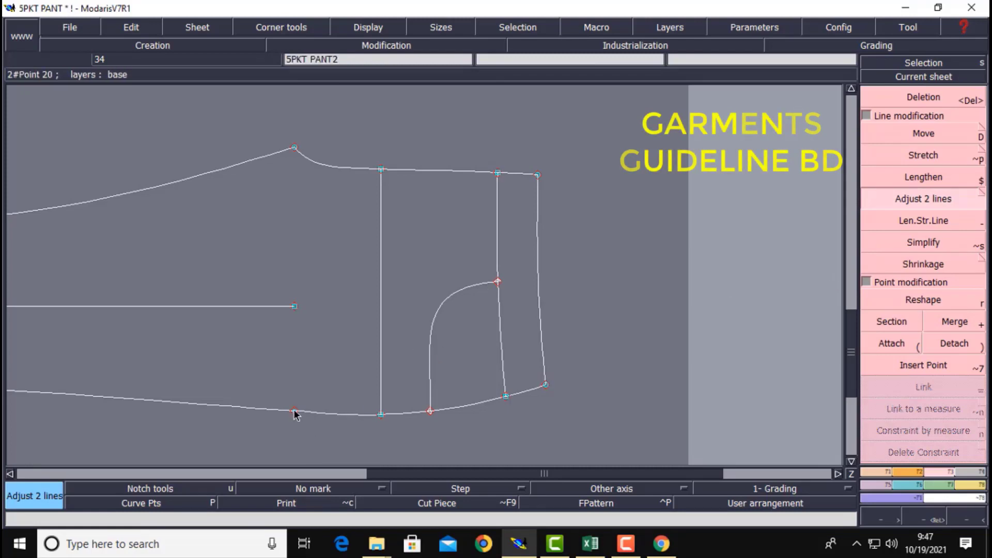
left_click(941, 303)
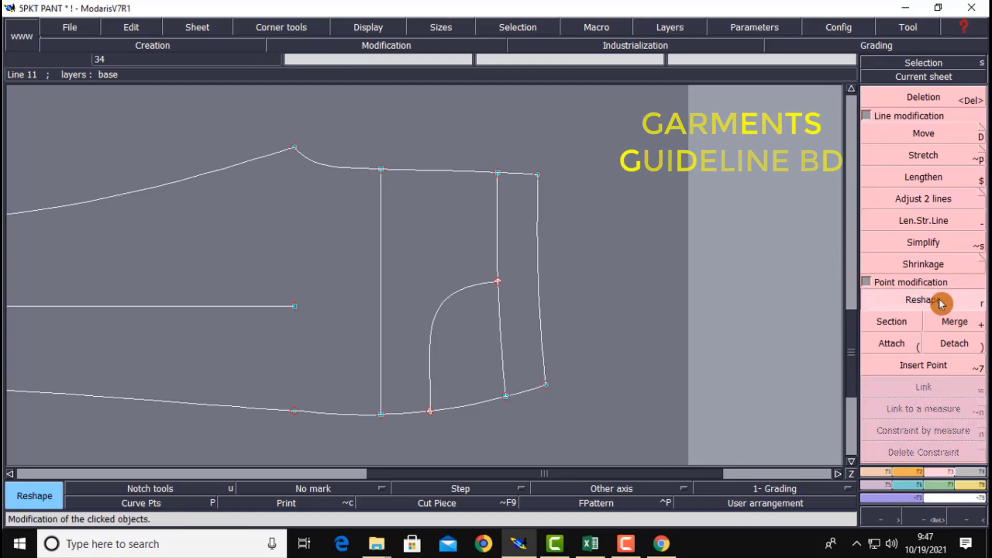
left_click(295, 412)
left_click(297, 412)
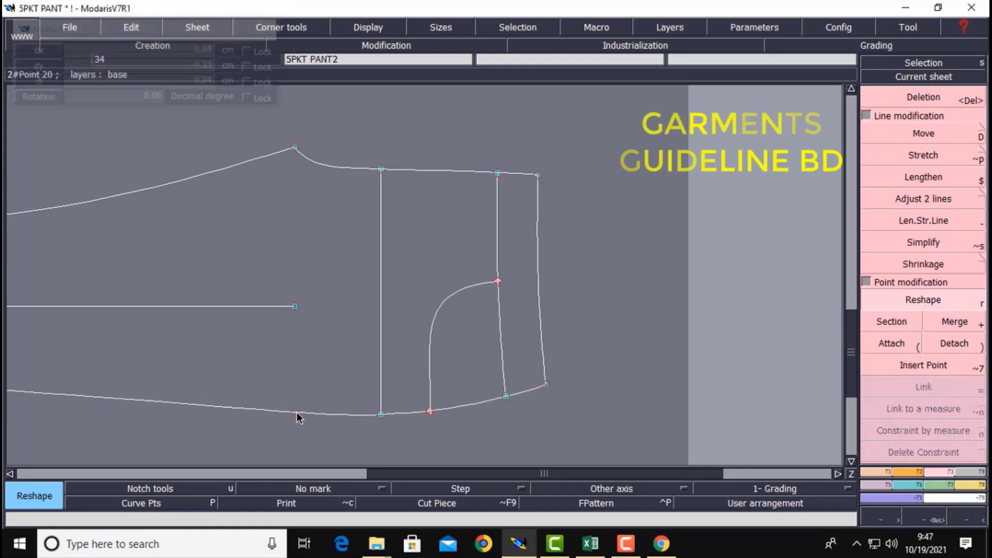
Insert points at both ends of the pocket opening curve, on the waistband seam and on the side seam.
key("Return")
left_click_drag(266, 139, 631, 456)
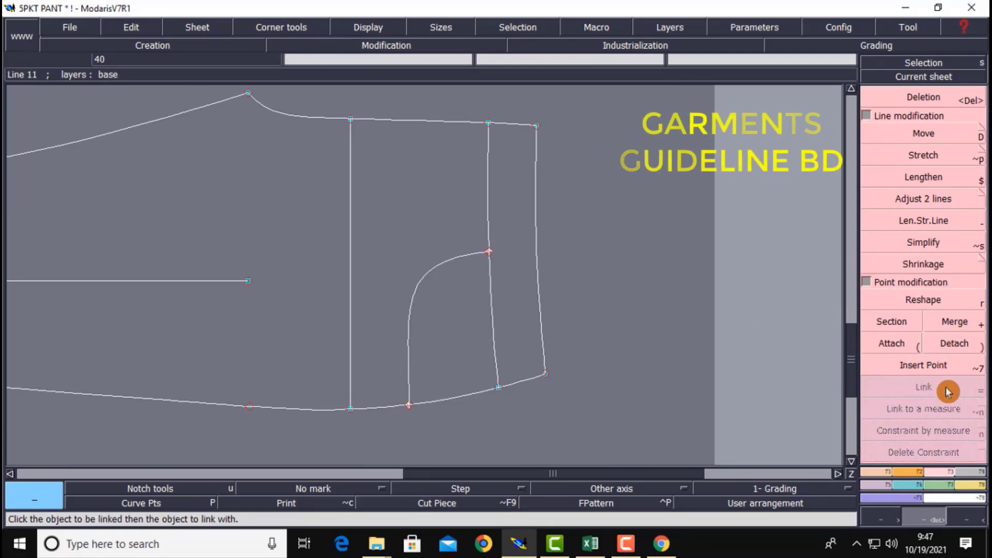
left_click(858, 368)
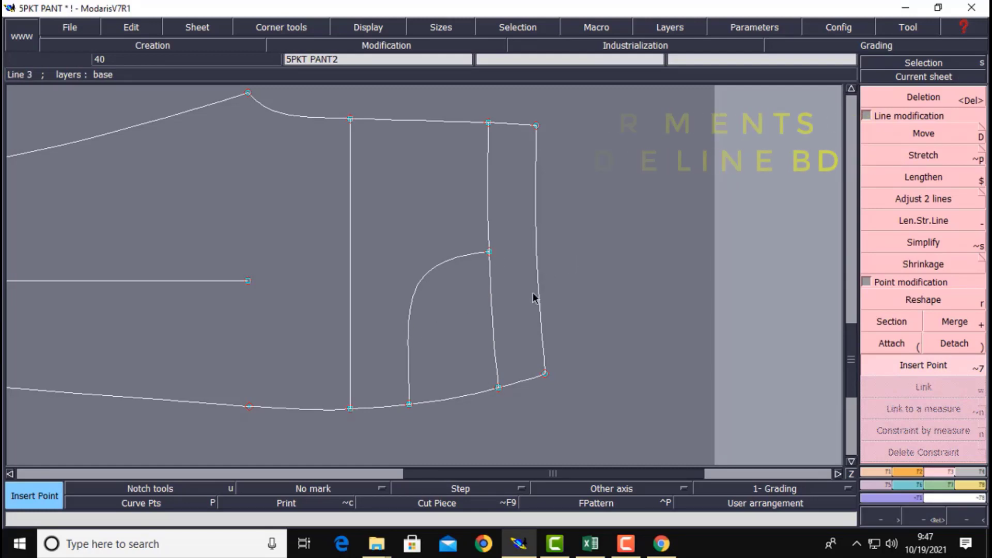
Check the front pocket sketch in the Excel size chart and, back in Modaris, draw a parallel of the pocket curve on its inner side.
key("Return")
left_click_drag(222, 131, 586, 438)
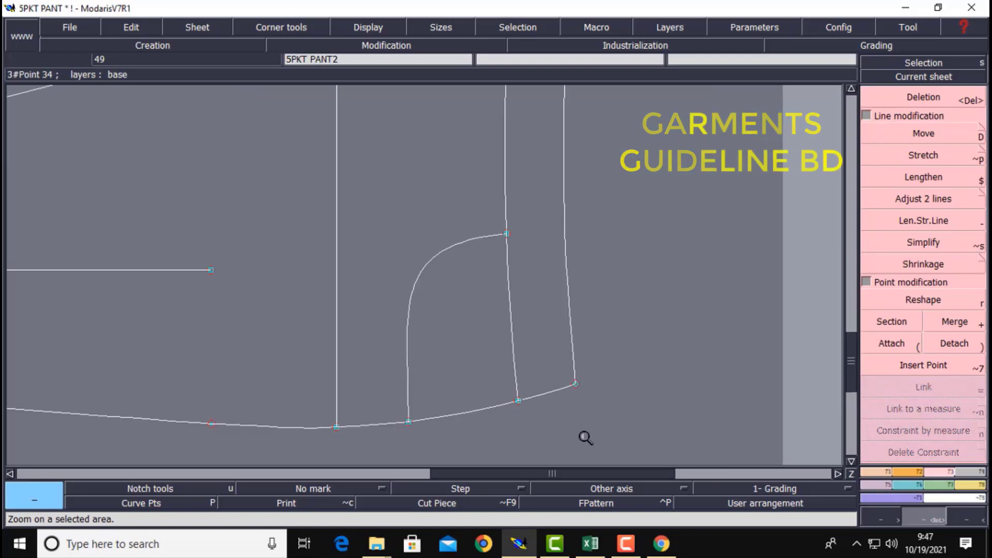
left_click(591, 545)
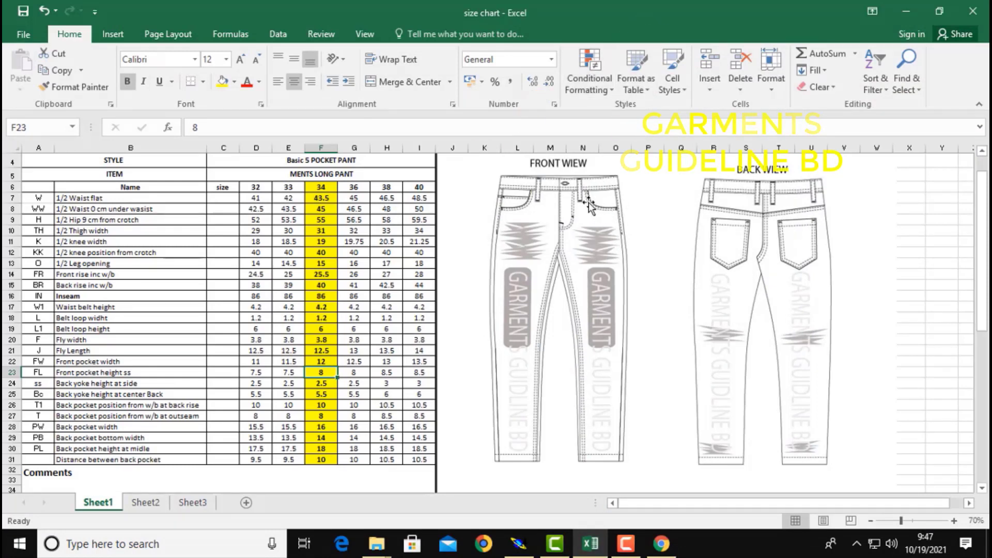
left_click(906, 11)
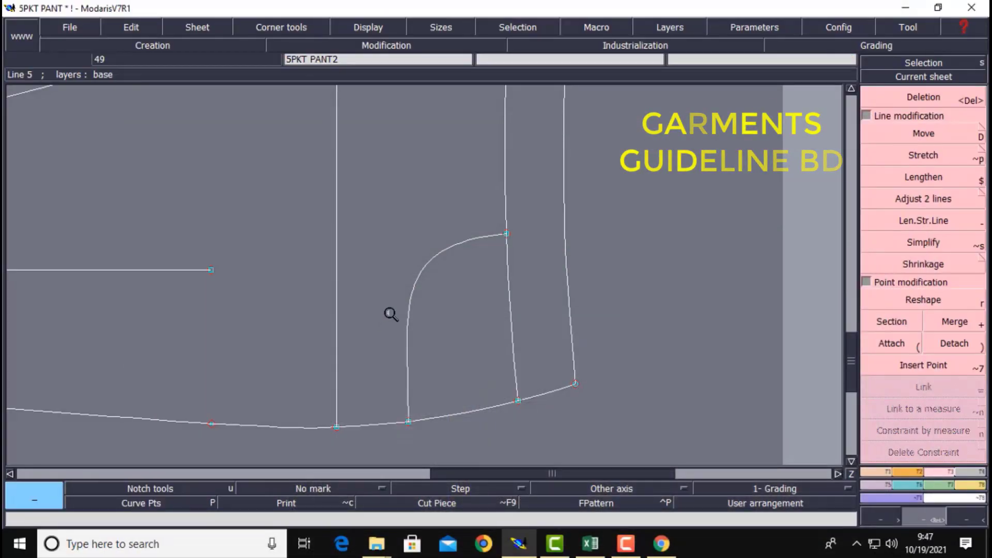
key("l")
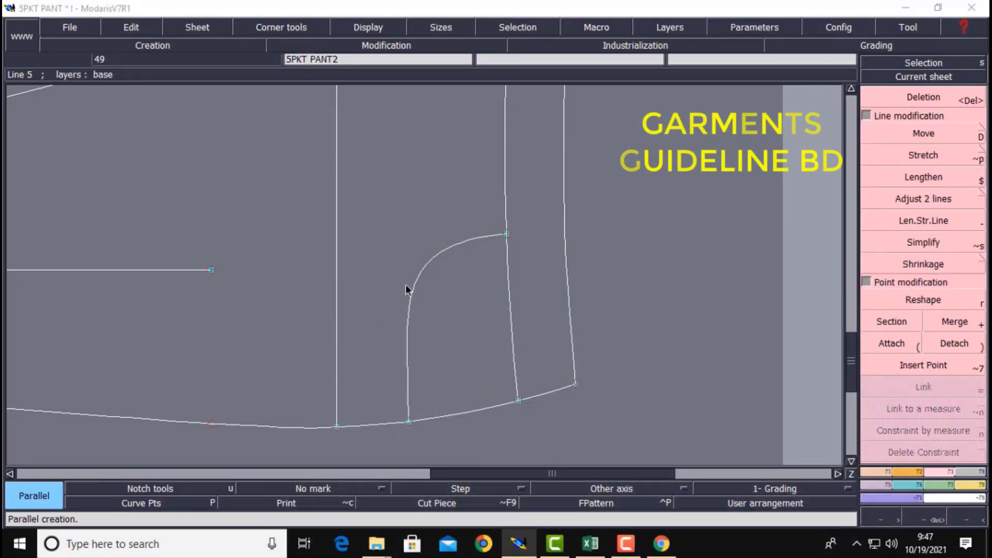
left_click(413, 290)
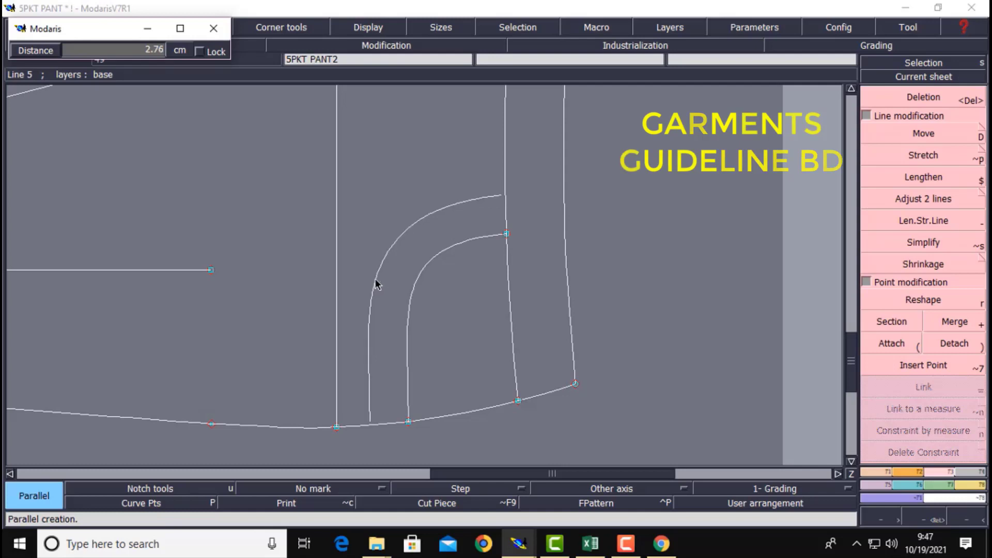
key("Down")
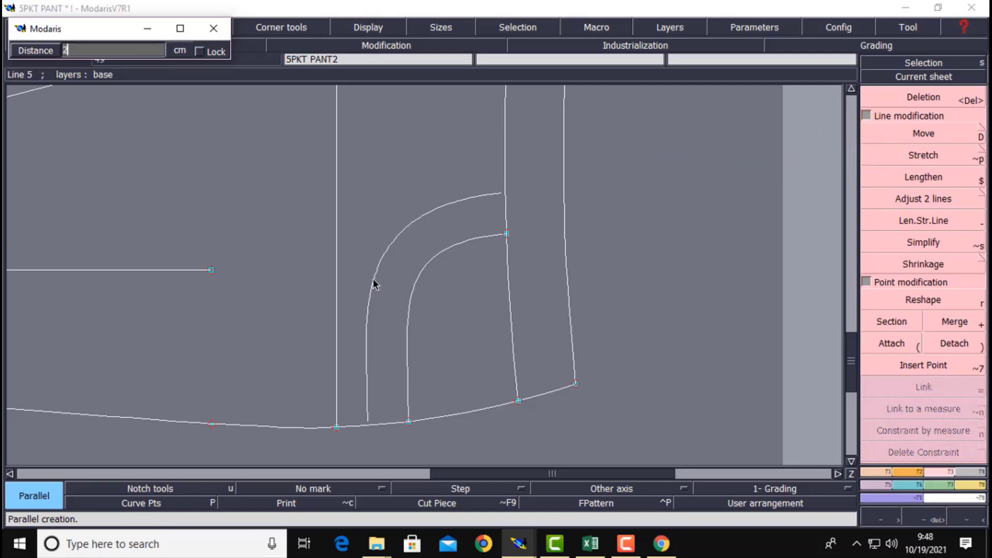
key("Return")
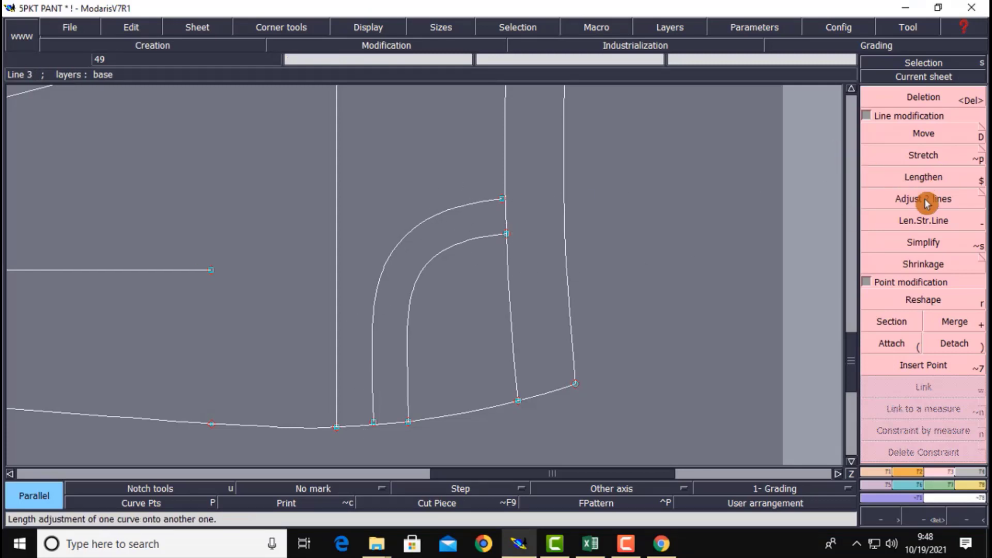
Adjust both ends of the parallel curve onto the waistband seam and the side seam.
left_click(905, 203)
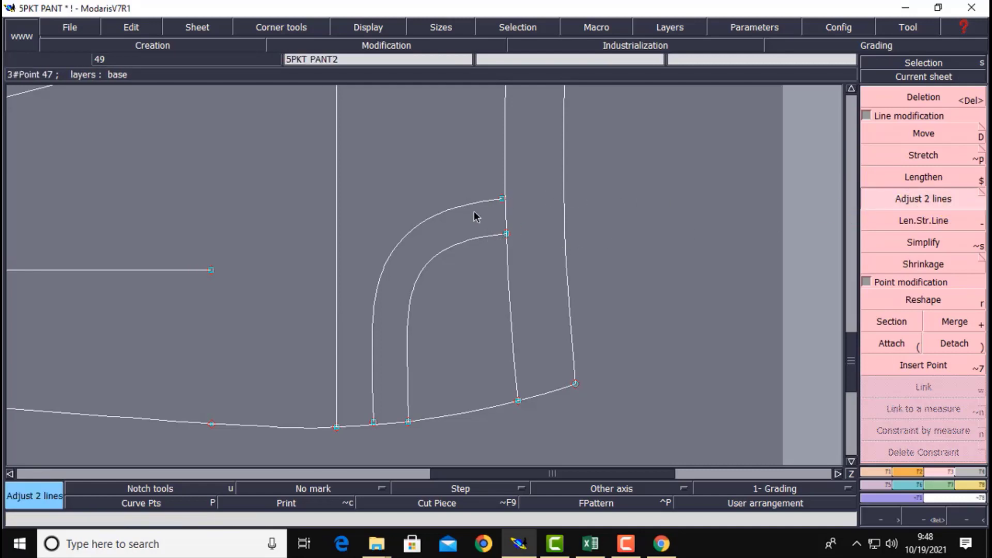
left_click(942, 205)
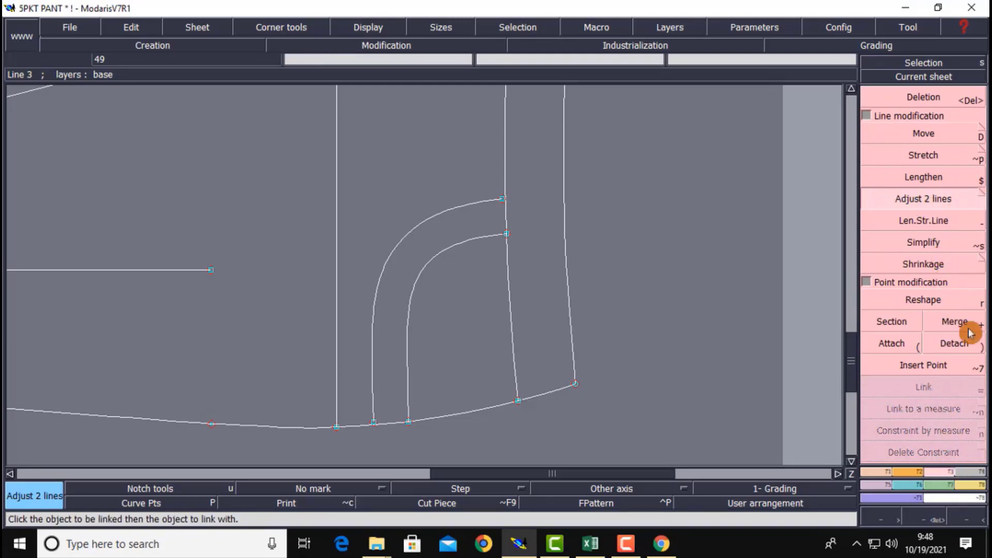
left_click(921, 205)
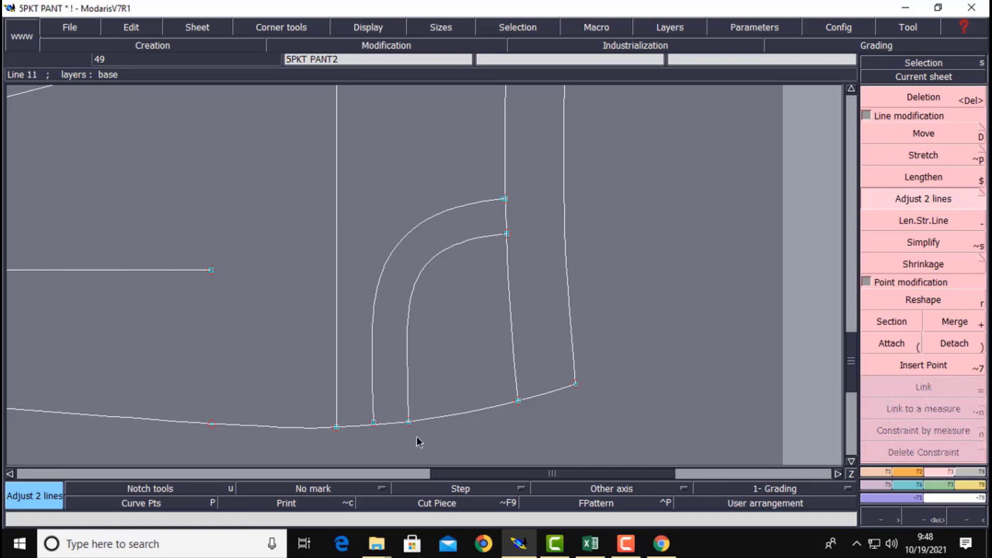
left_click(372, 397)
left_click(383, 423)
Delete the leftover point beside the parallel curve's waistband-seam end and inspect its side-seam end.
key("z")
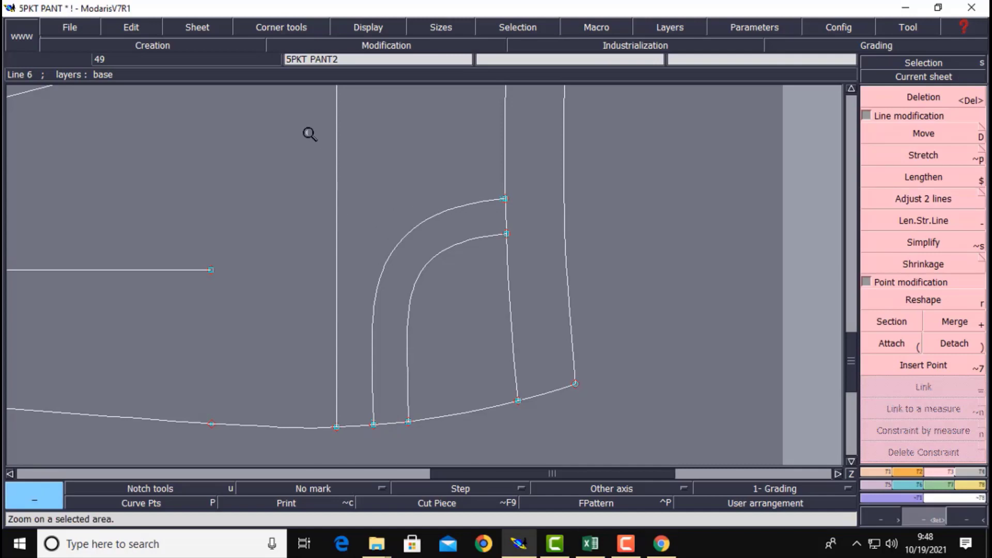
scroll(543, 285, "up", 1)
left_click_drag(425, 139, 553, 250)
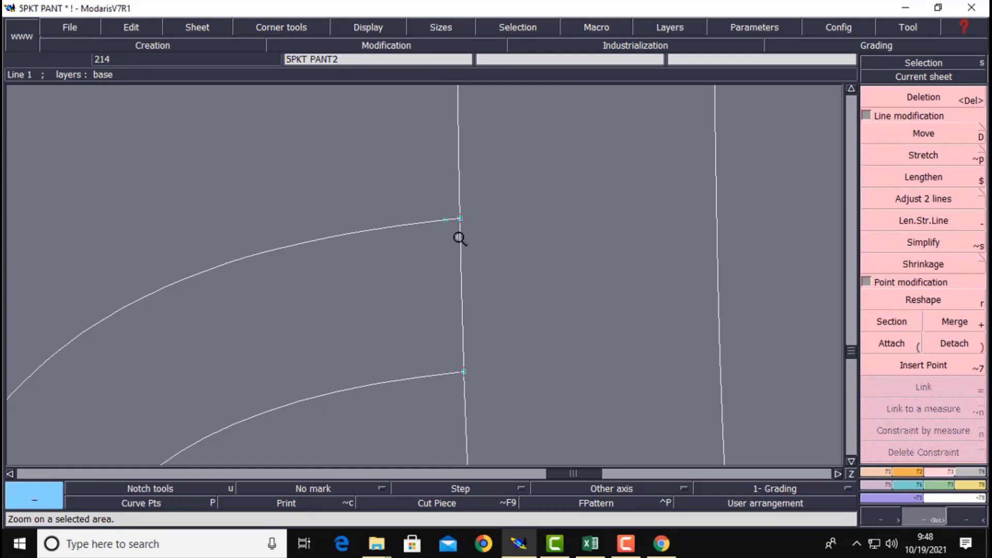
left_click(956, 101)
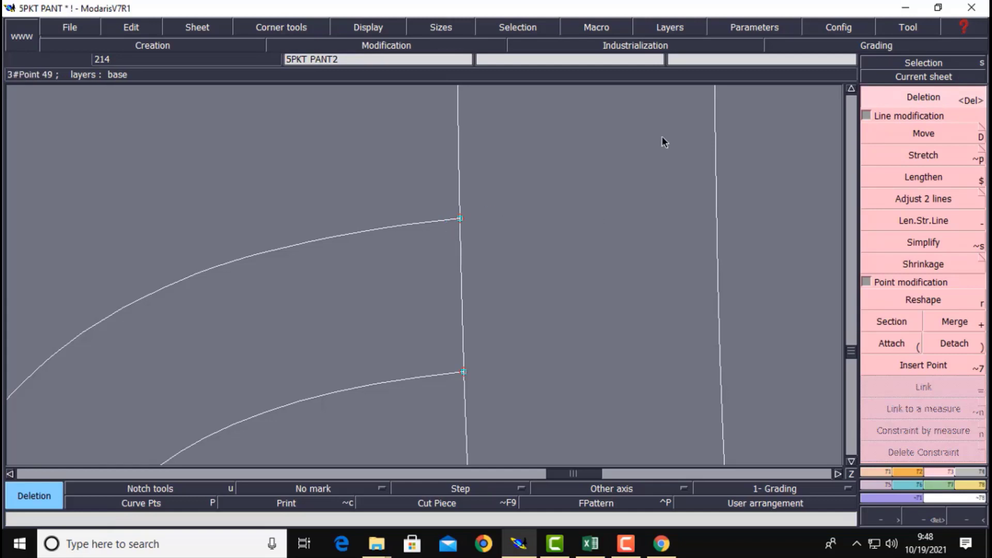
left_click(874, 77)
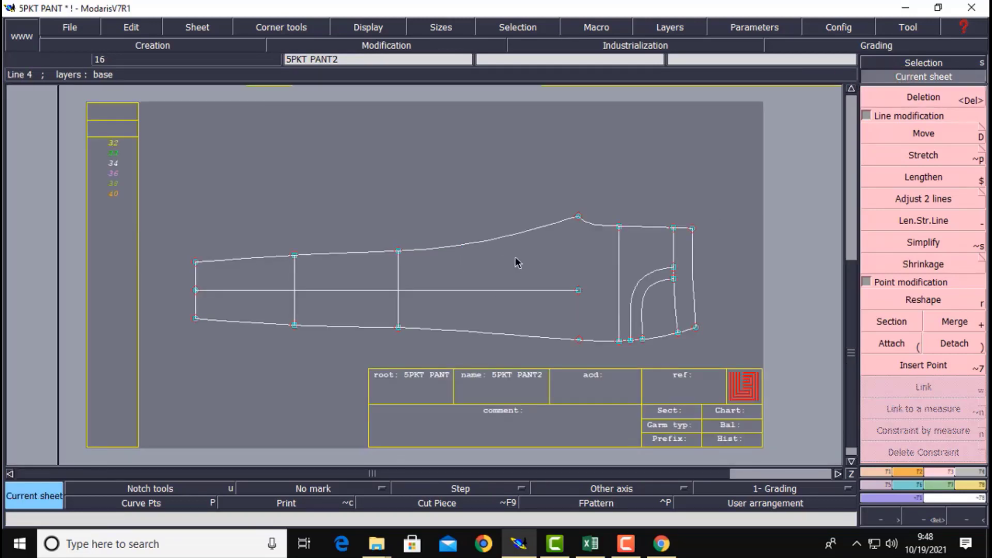
left_click_drag(613, 289, 672, 371)
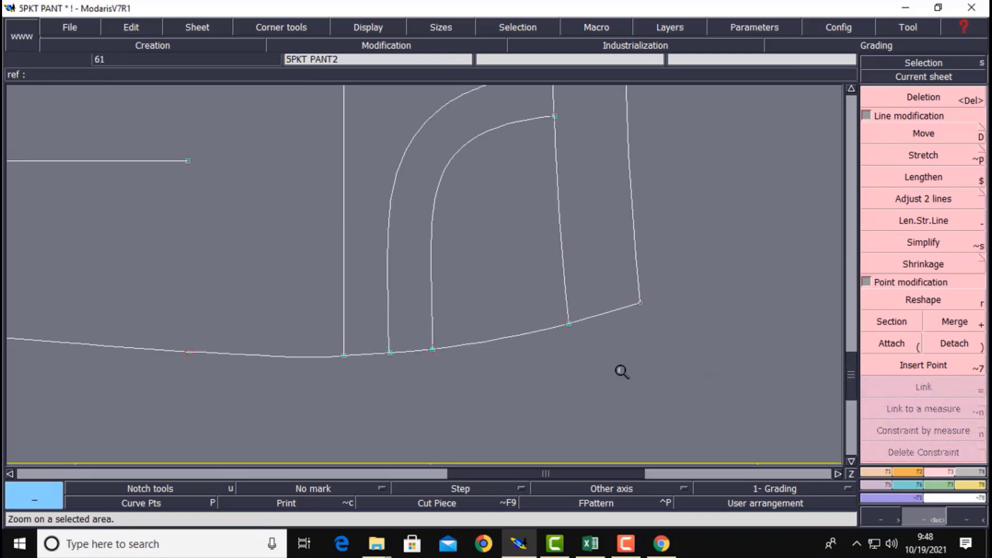
Delete the leftover point beside the parallel curve's side-seam end and bring the whole front panel back into view.
left_click_drag(282, 222, 489, 372)
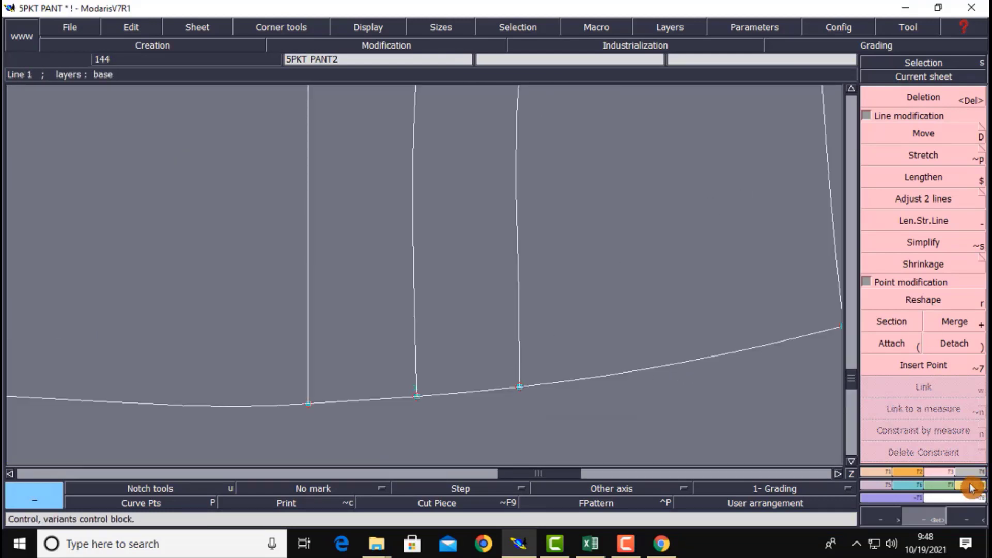
left_click(922, 98)
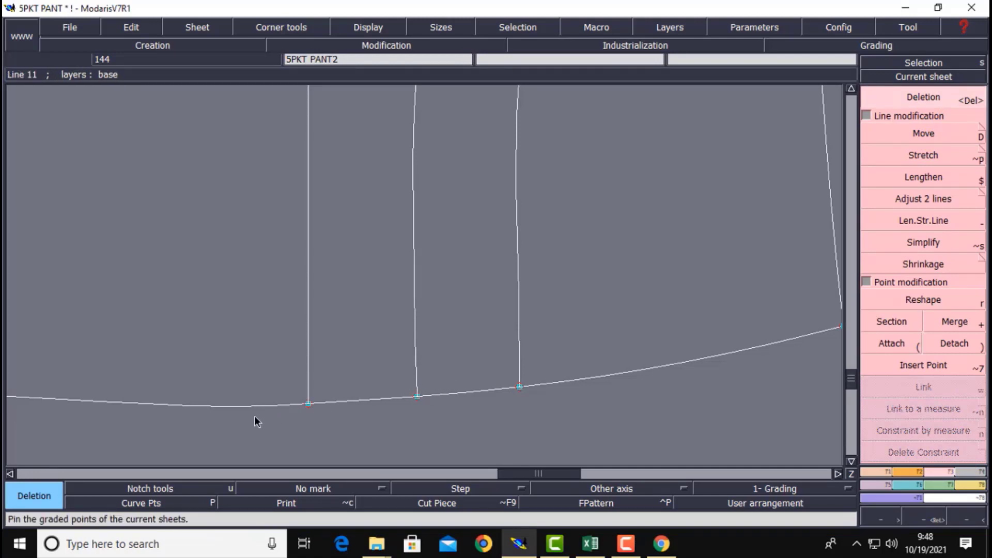
left_click(359, 34)
left_click(930, 77)
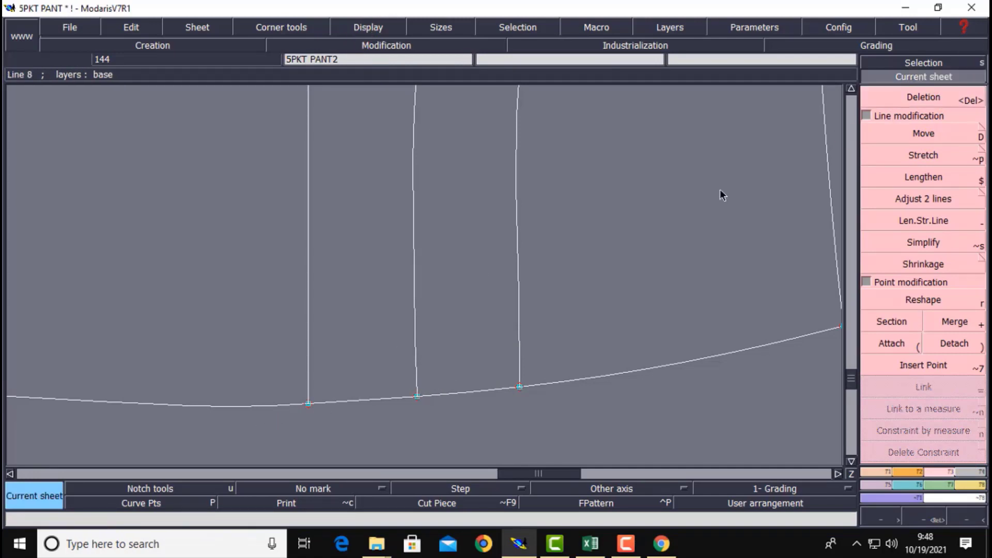
left_click(766, 169)
key("Return")
Create a developed point on the side seam at a curve length of -5.00 cm from the pocket opening's side-seam end.
mouse_move(521, 177)
left_mouse_down()
mouse_move(664, 322)
mouse_move(743, 382)
left_mouse_up()
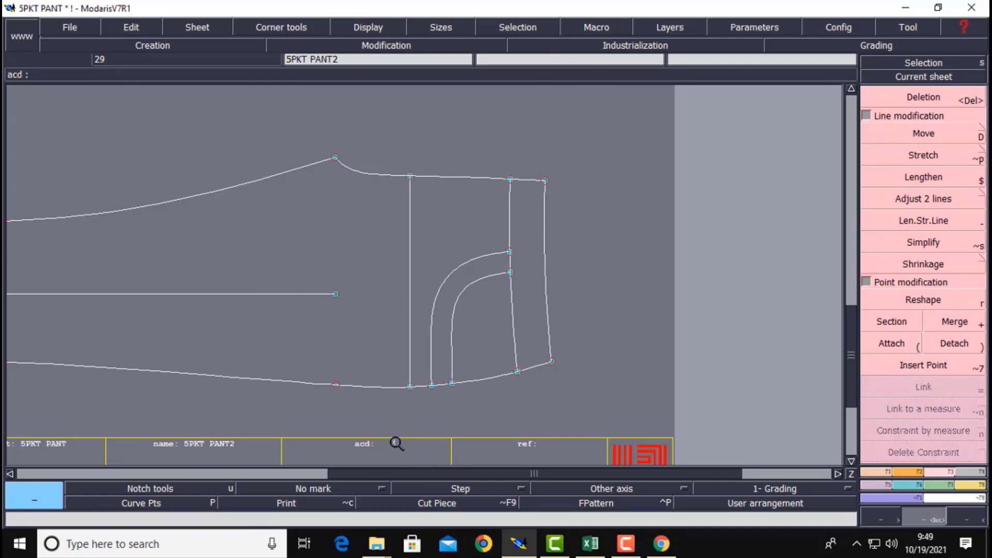
key("d")
left_click(451, 384)
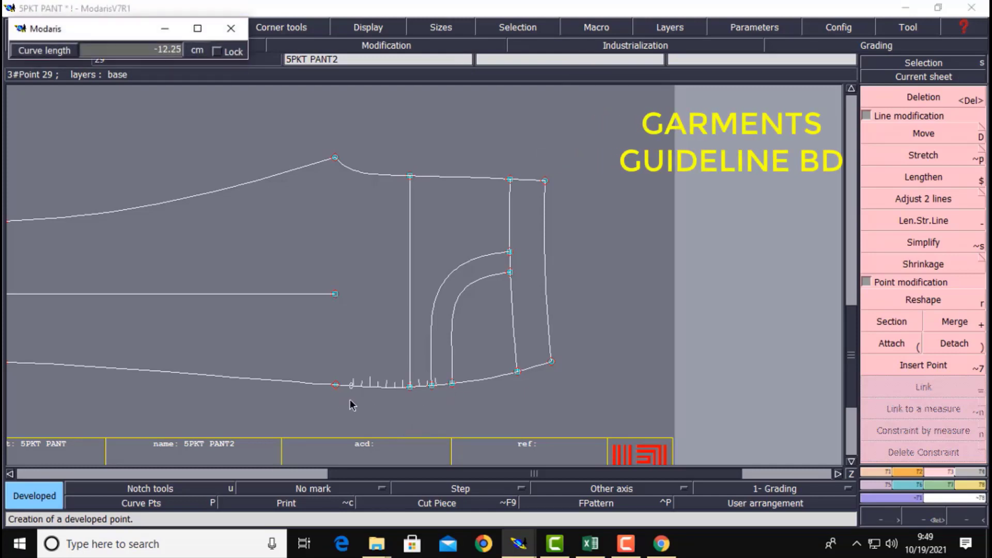
type("-5.00")
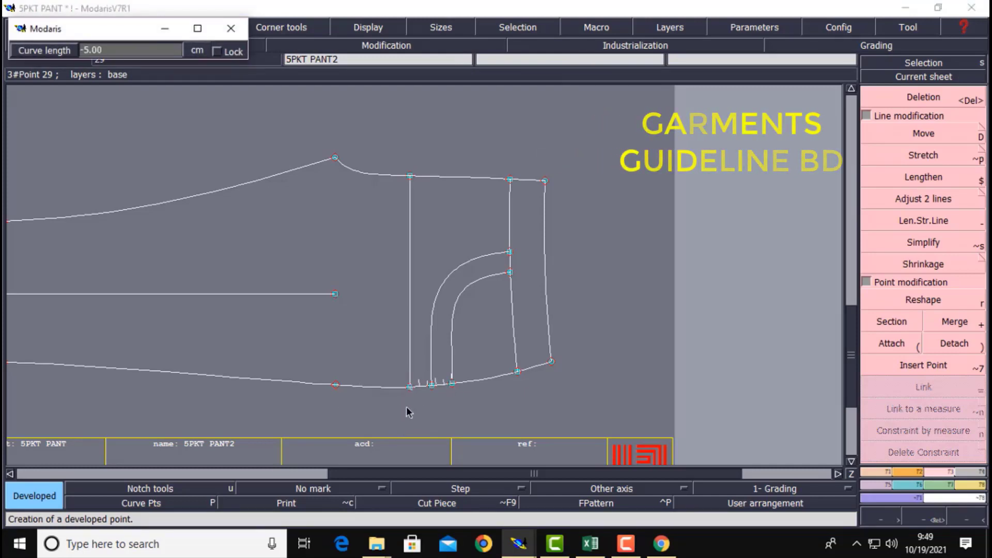
key("Return")
Check the Excel size chart and, back in Modaris, draw a Bezier line from the developed point to the parallel curve's waistband-seam end.
key("z")
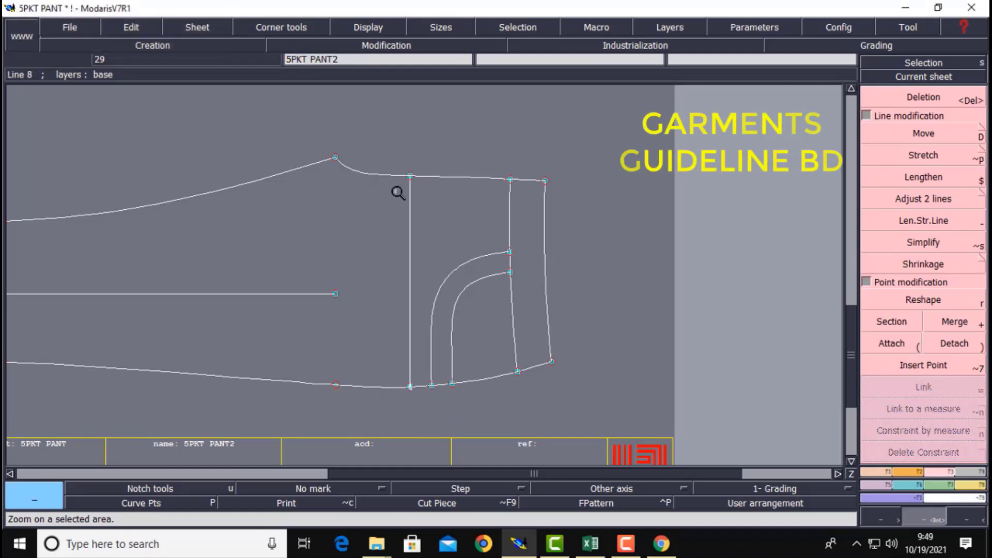
left_click_drag(305, 126, 600, 412)
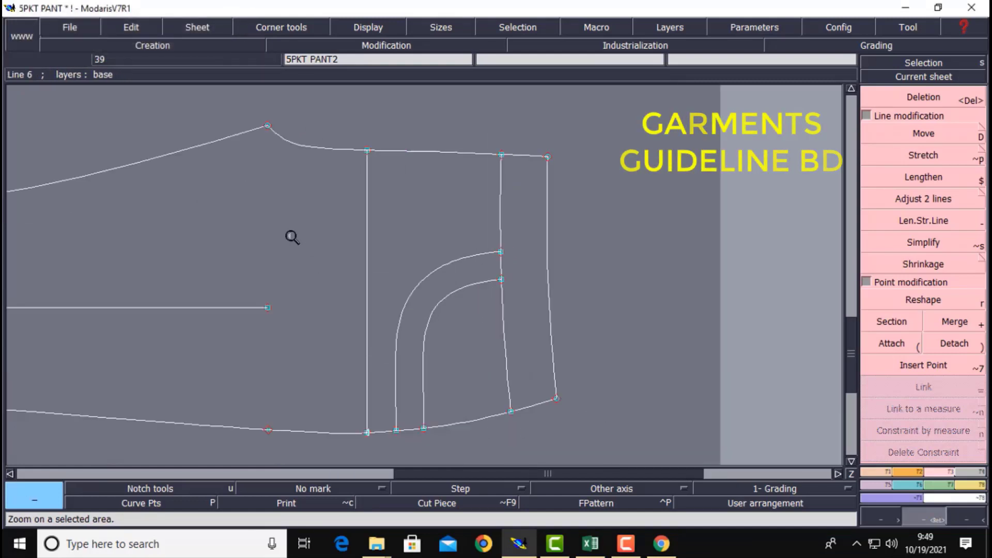
left_click(591, 547)
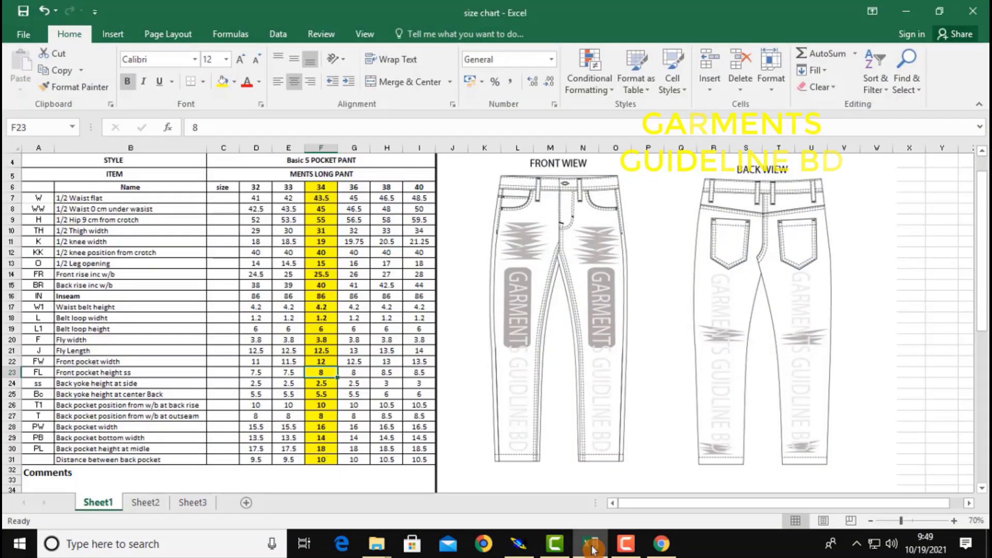
left_click(592, 547)
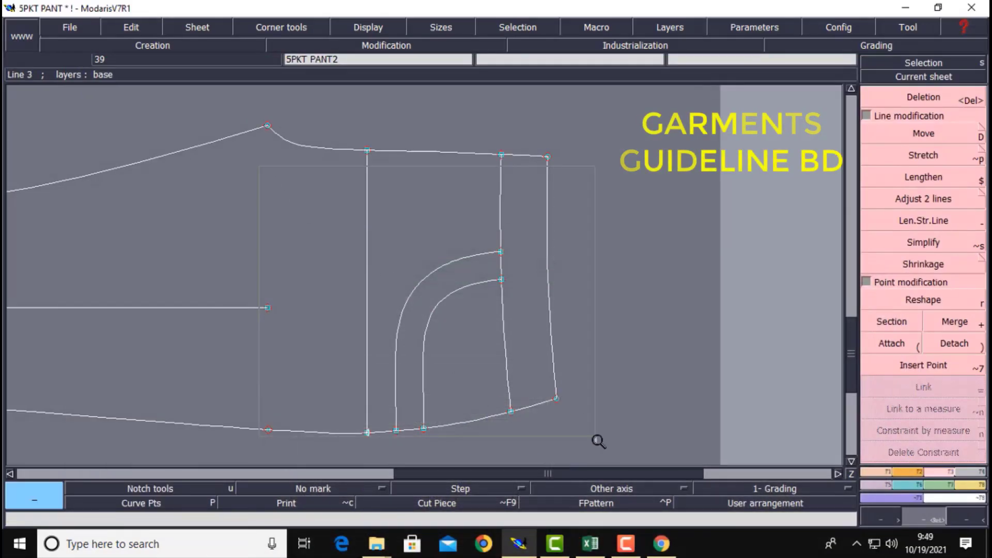
scroll(569, 445, "up", 1)
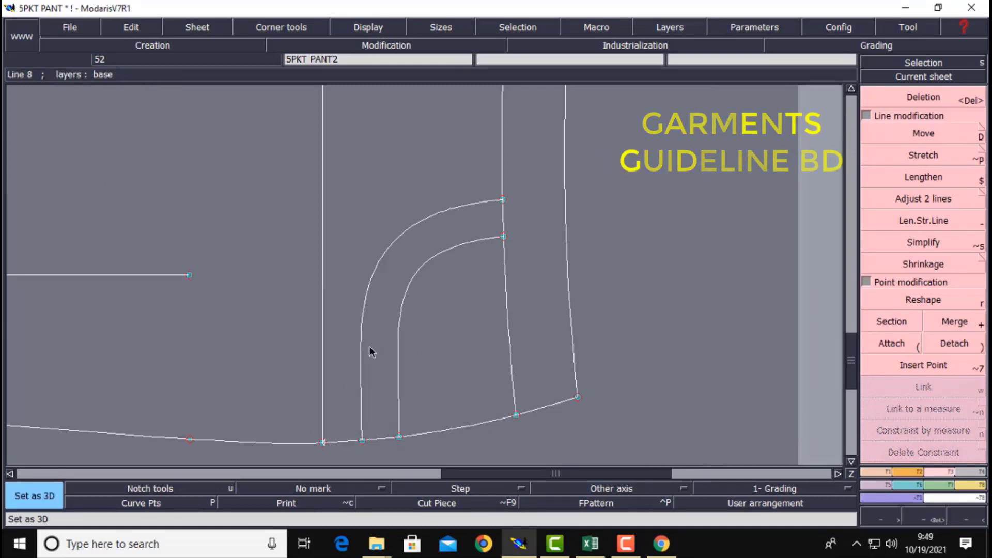
left_click(885, 472)
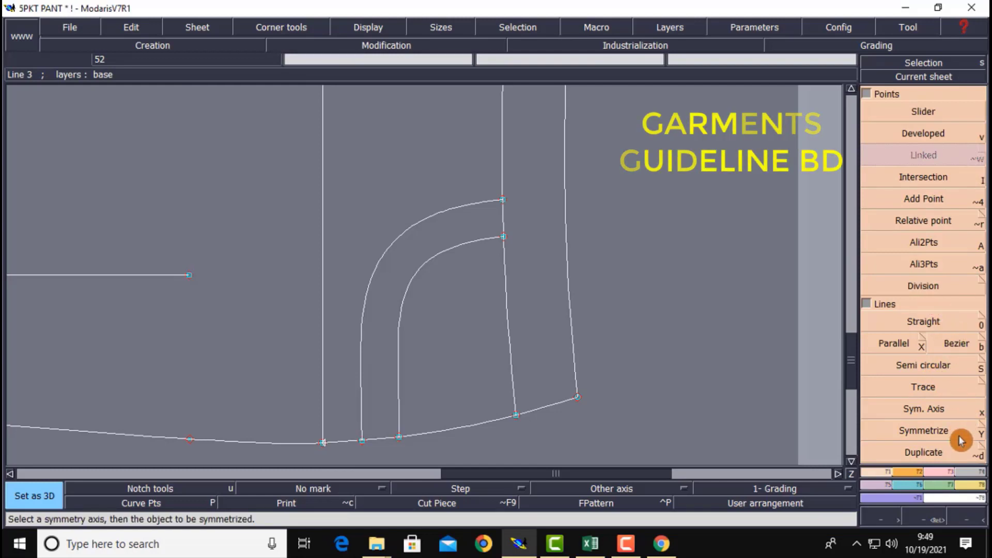
left_click(870, 95)
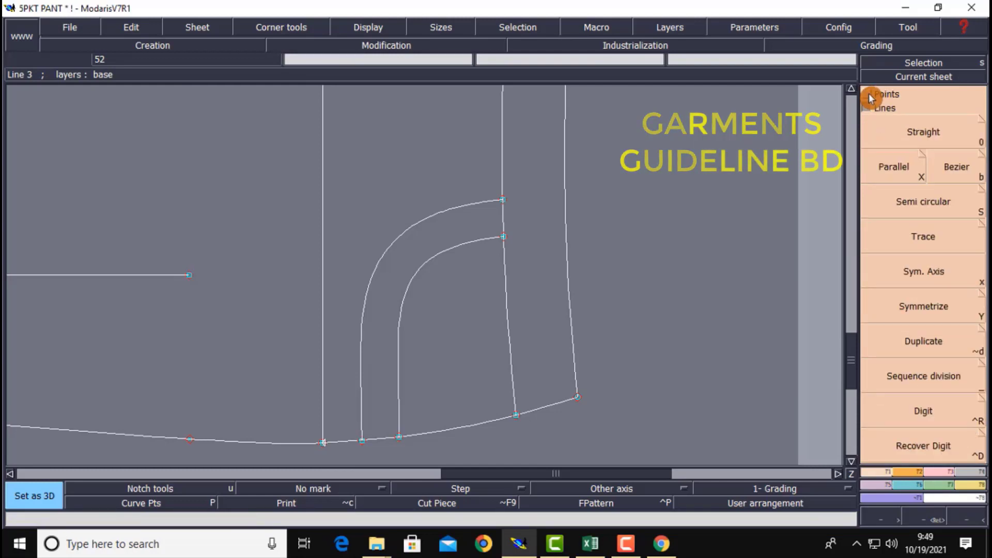
left_click(870, 94)
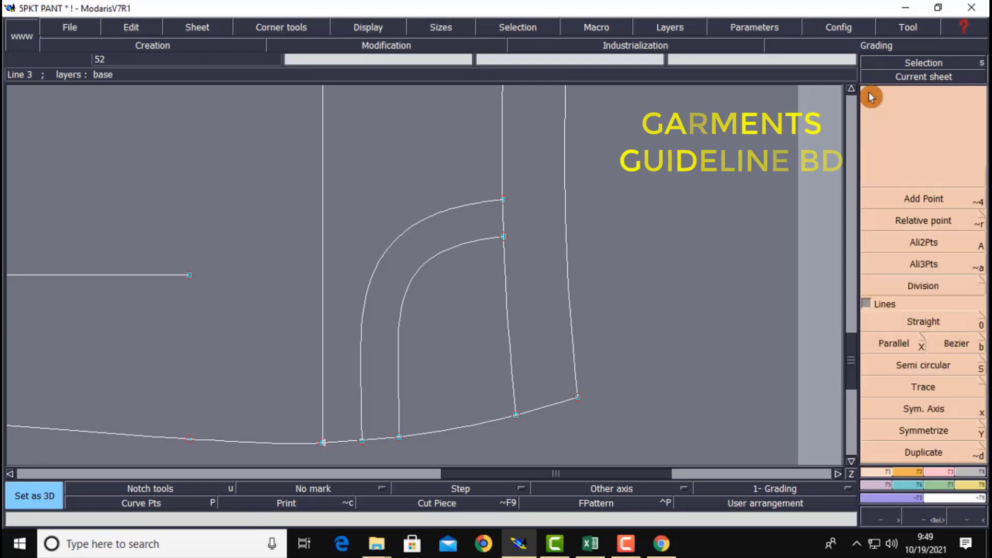
left_click(964, 348)
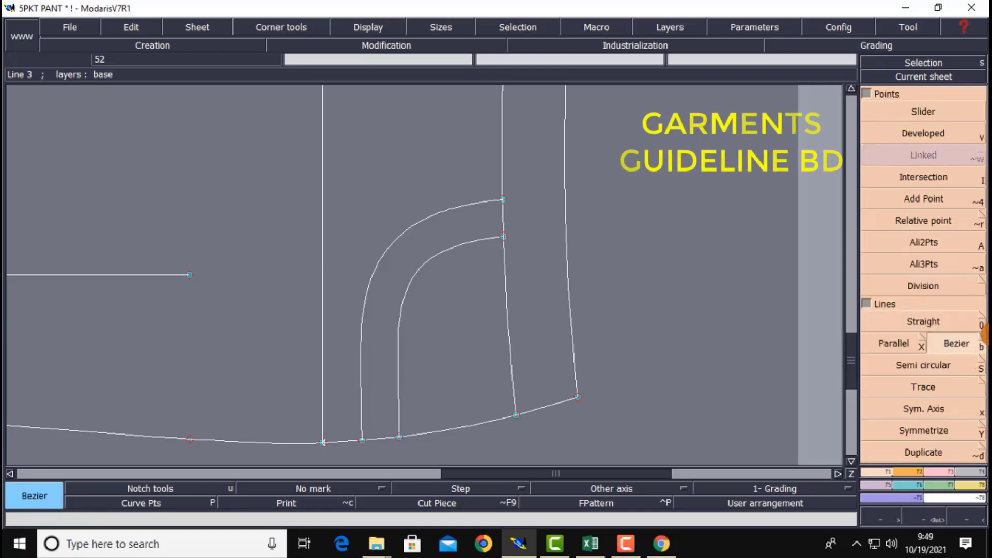
left_click(326, 447)
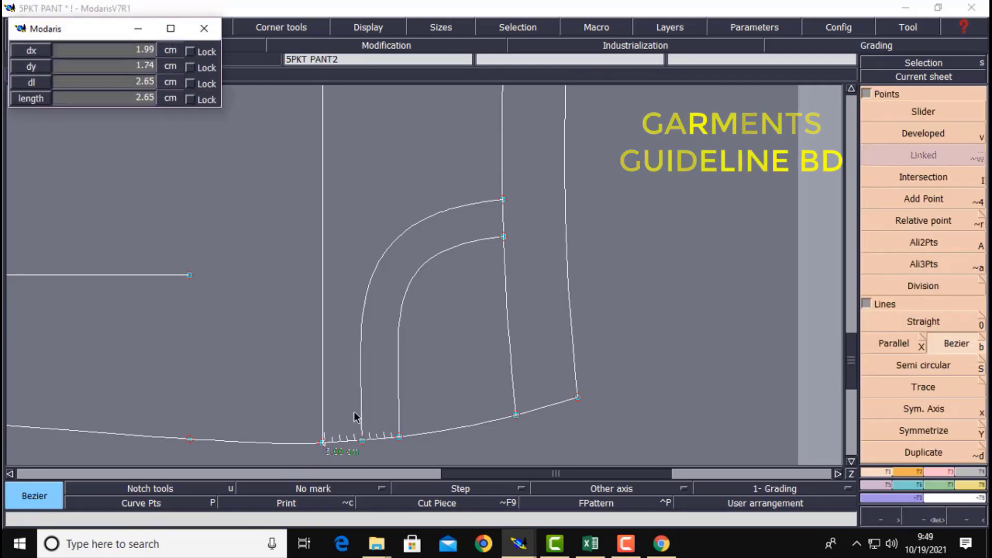
left_click(503, 201)
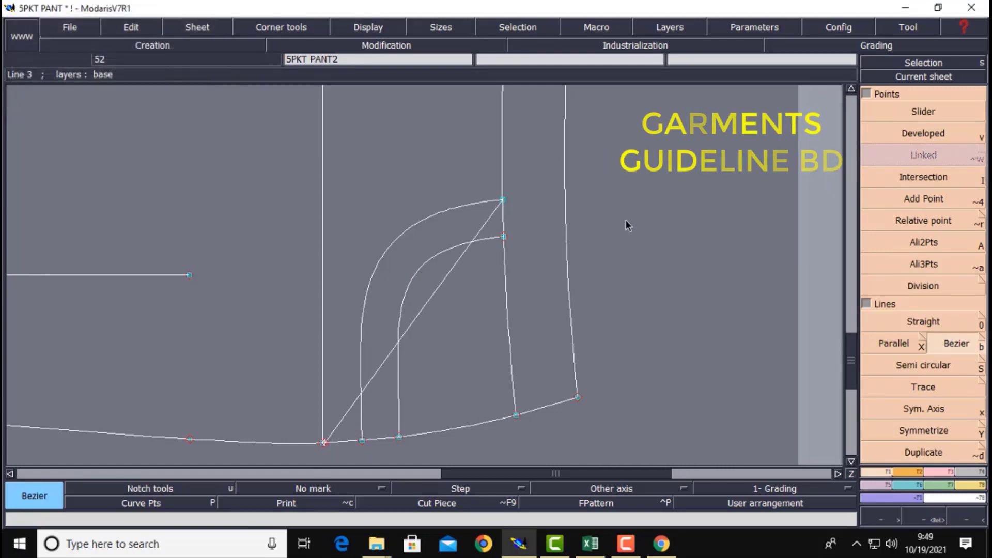
Display the handles of the curves on the front panel.
left_click(369, 28)
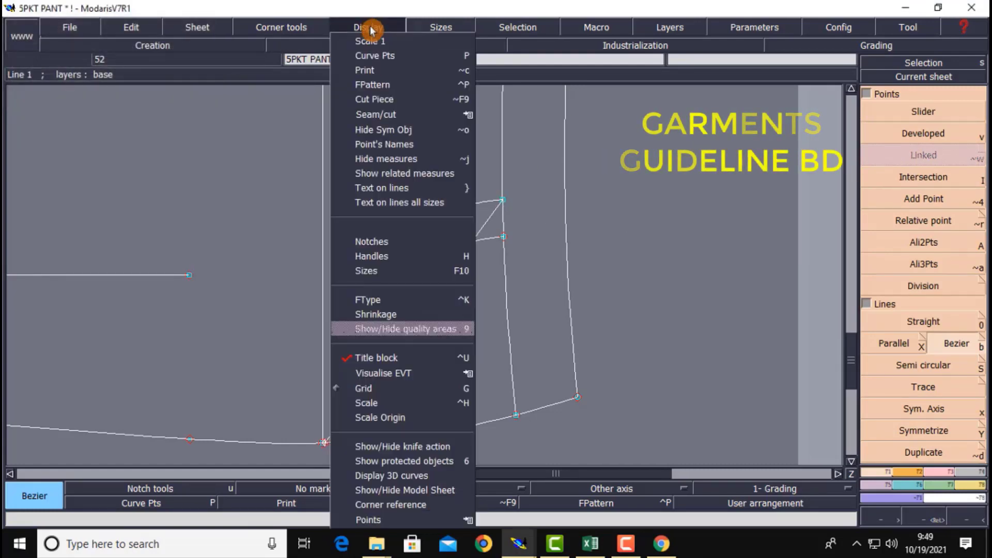
left_click(385, 256)
left_click(480, 226)
left_click(348, 215)
key("ctrl+z")
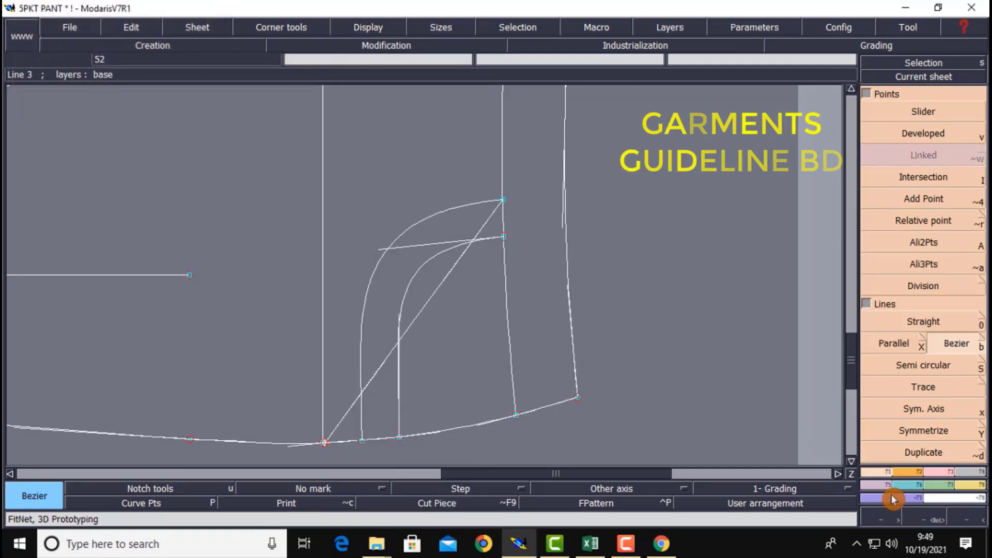
Reshape the new Bezier line at both ends into a rounded curve running outside the parallel pocket line.
left_click(936, 474)
left_click(930, 305)
left_click(445, 279)
left_click(287, 191)
left_click(382, 375)
left_click(319, 274)
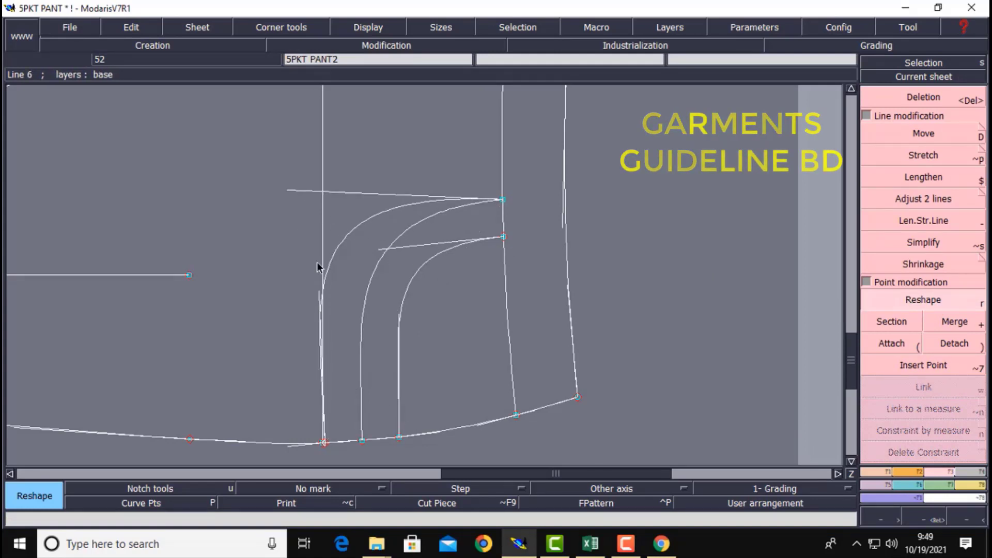
Refine both handles of the outer pocket curve so it runs smoothly and stays just inside the hip line.
left_click(288, 191)
left_click(305, 212)
left_click(308, 210)
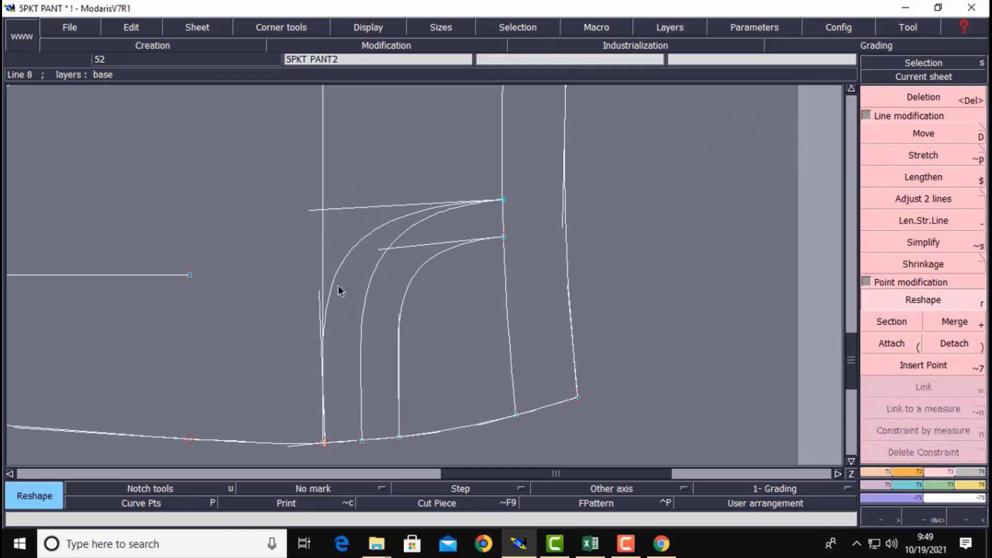
left_click(313, 210)
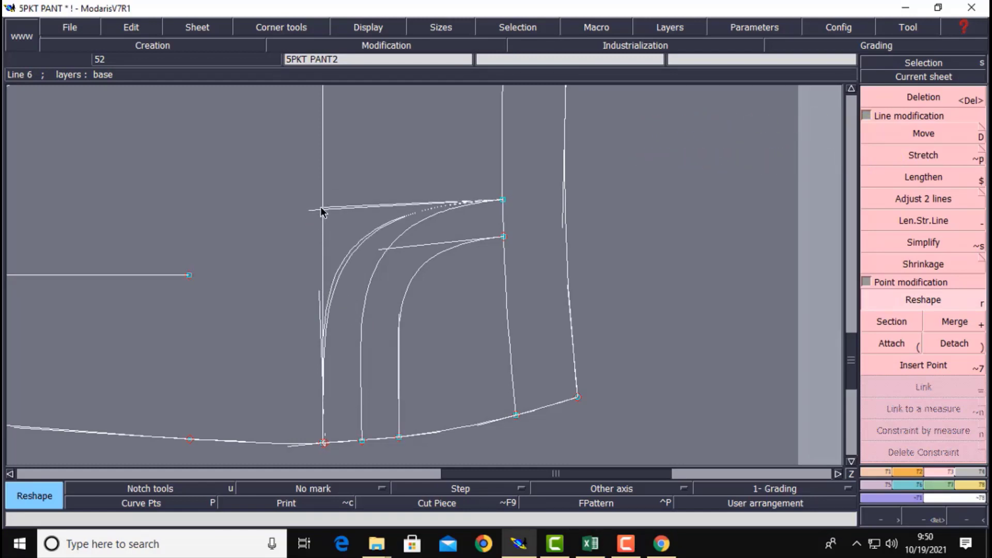
left_click(311, 209)
left_click(320, 291)
left_click(326, 288)
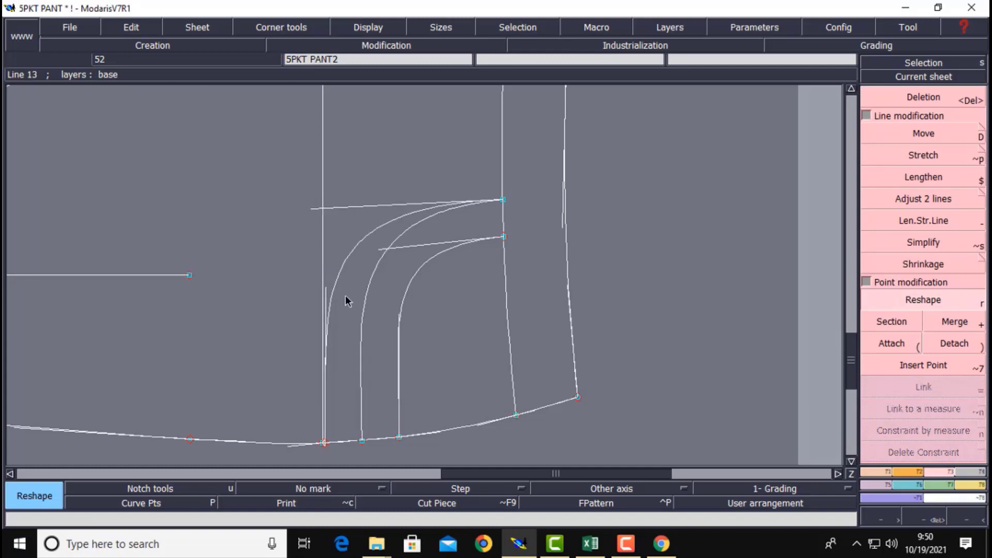
left_click(316, 208)
left_click(315, 203)
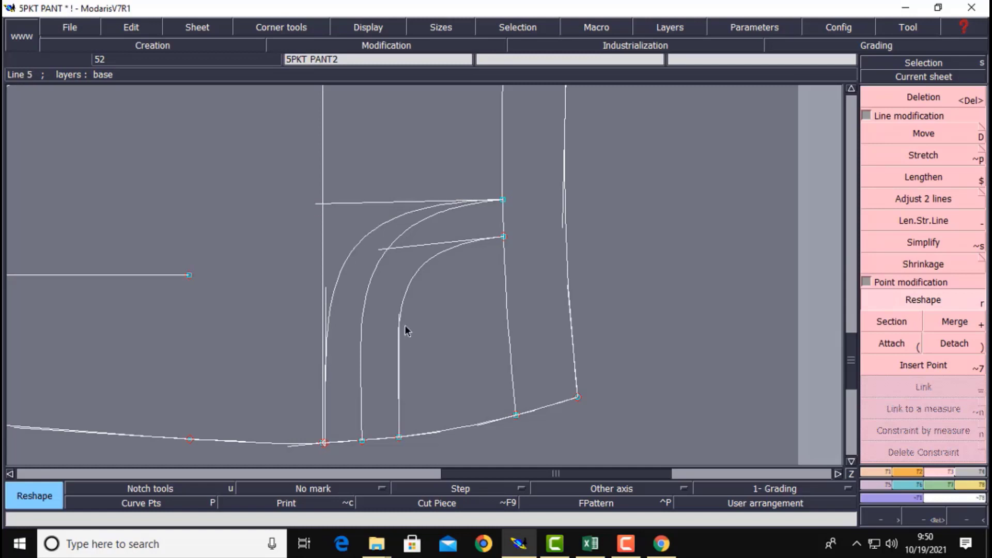
Hide the curve handles and insert the point at the outer pocket curve's end into the side seam.
key("ctrl+h")
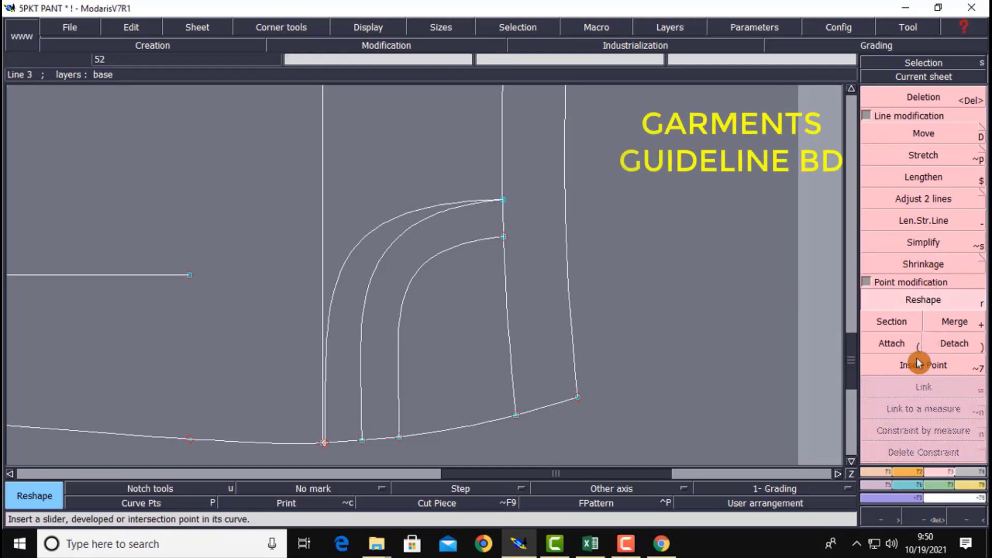
left_click(930, 367)
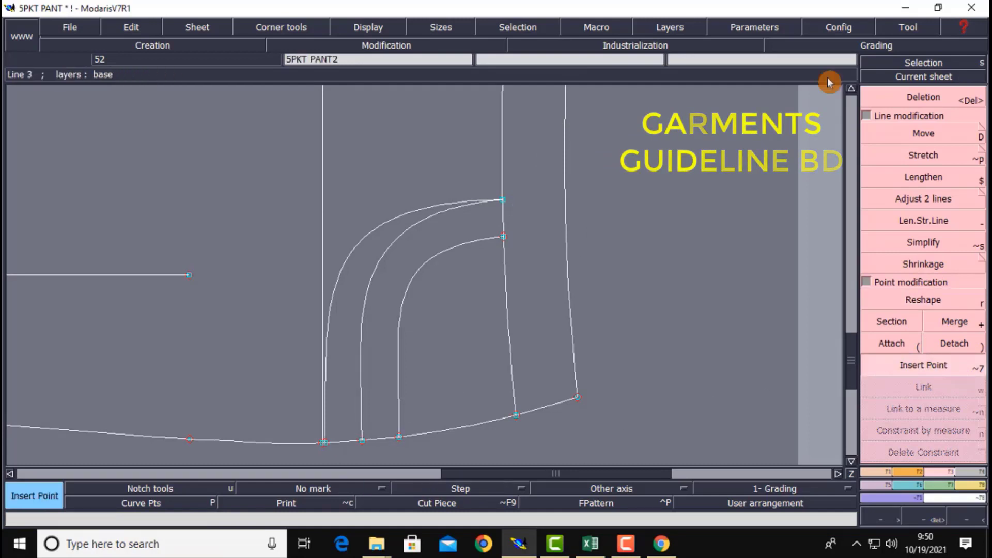
left_click(923, 76)
left_click(544, 257)
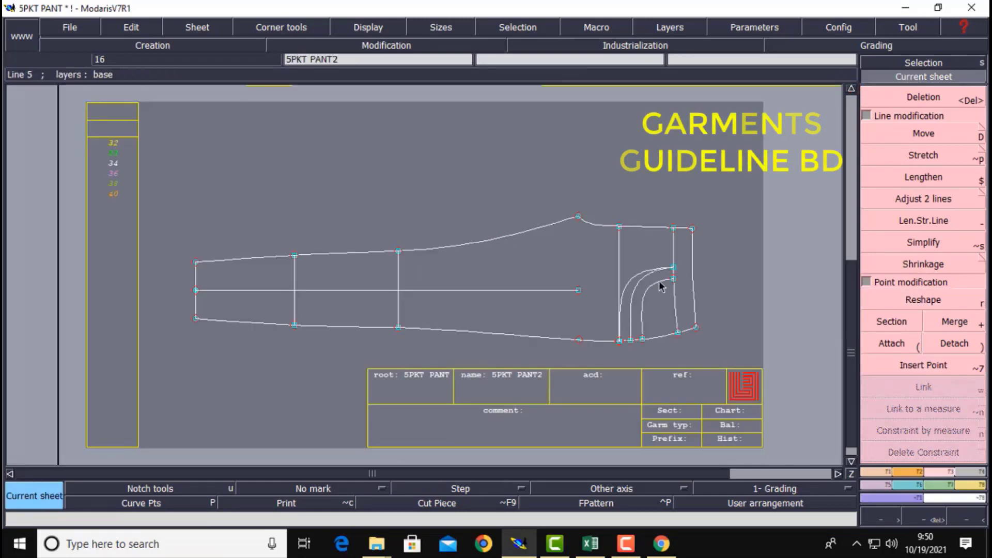
Delete the straight hip line that crosses the front panel beside the outer pocket curve.
key("Return")
left_click_drag(558, 185, 730, 387)
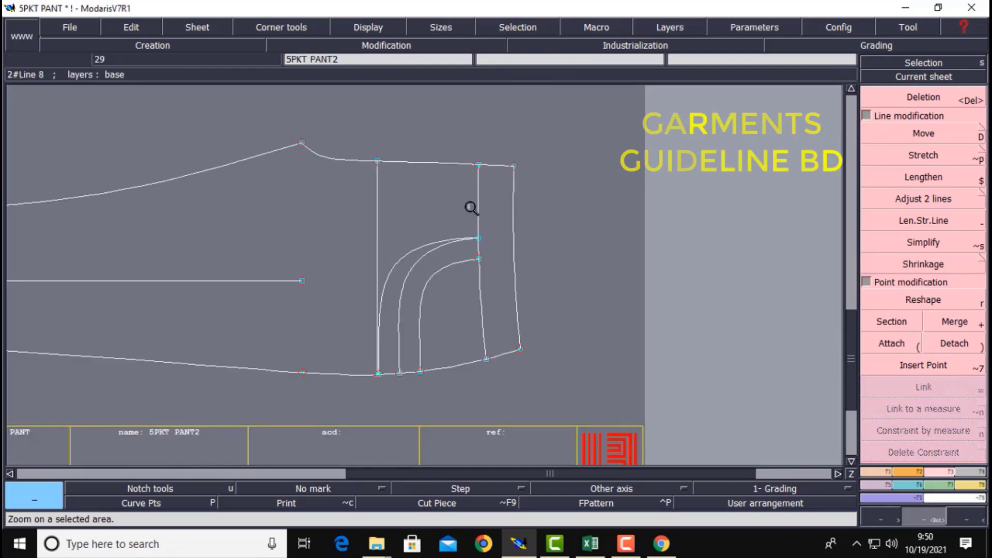
left_click_drag(250, 129, 562, 400)
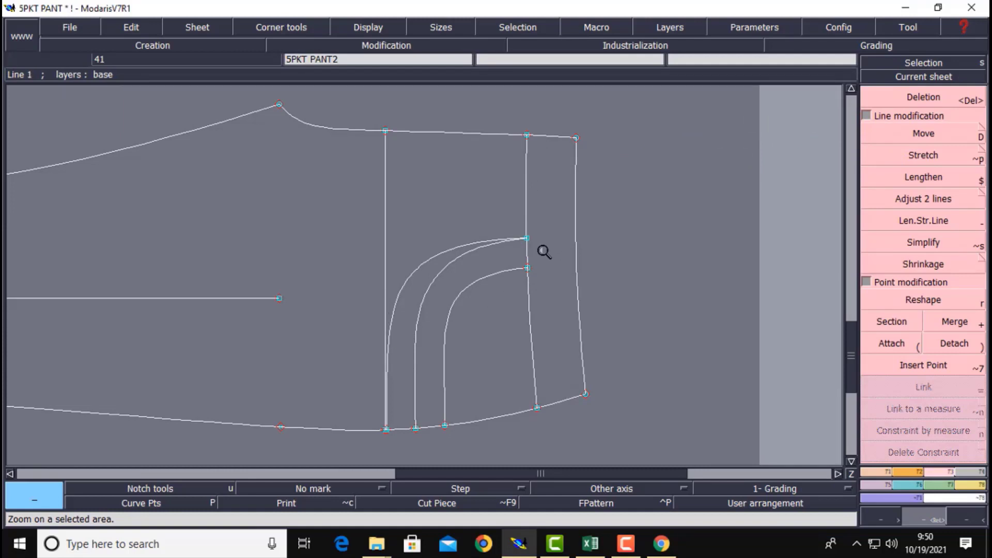
key("Delete")
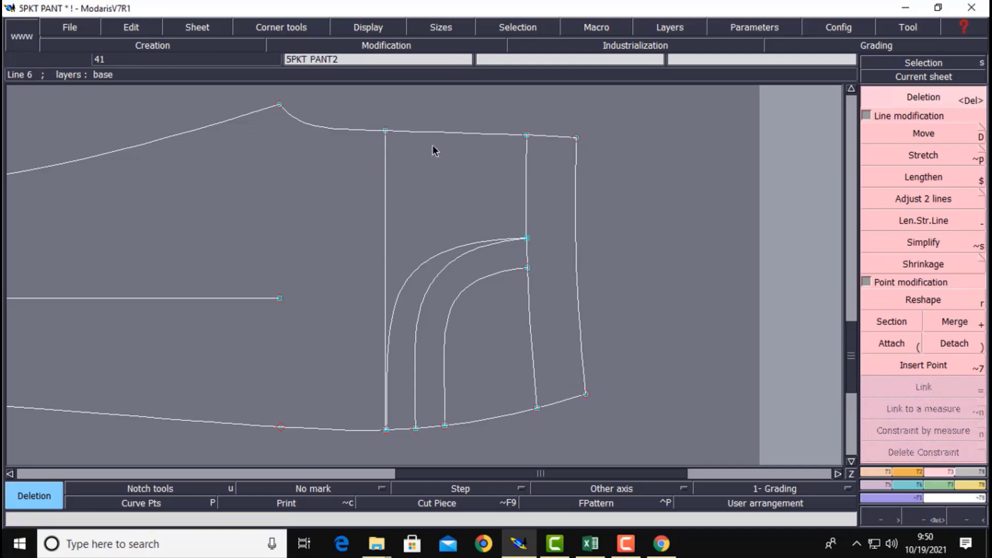
left_click(387, 226)
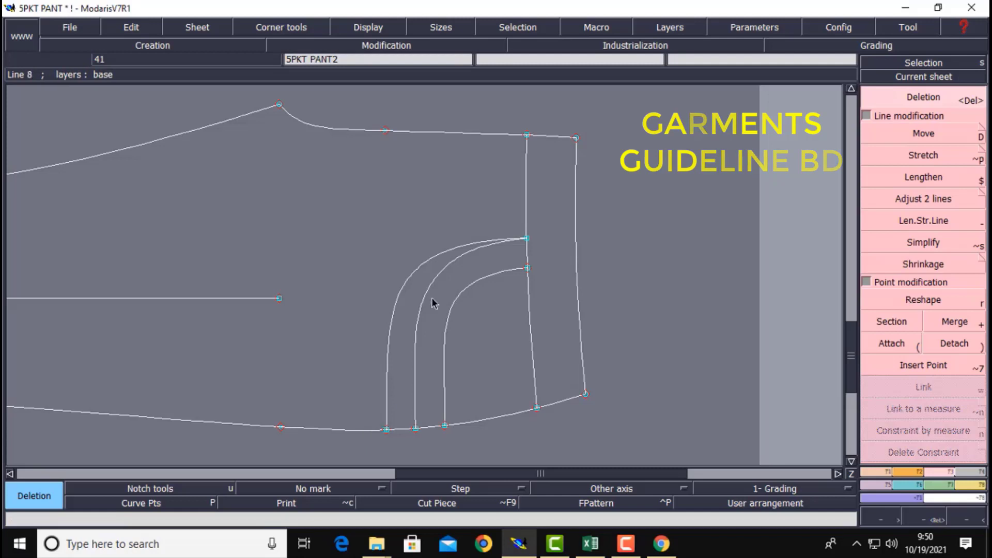
Measure the waistband seam from the centre front to the outer pocket curve's end, and remove the measurement.
key("Return")
left_click_drag(183, 95, 657, 478)
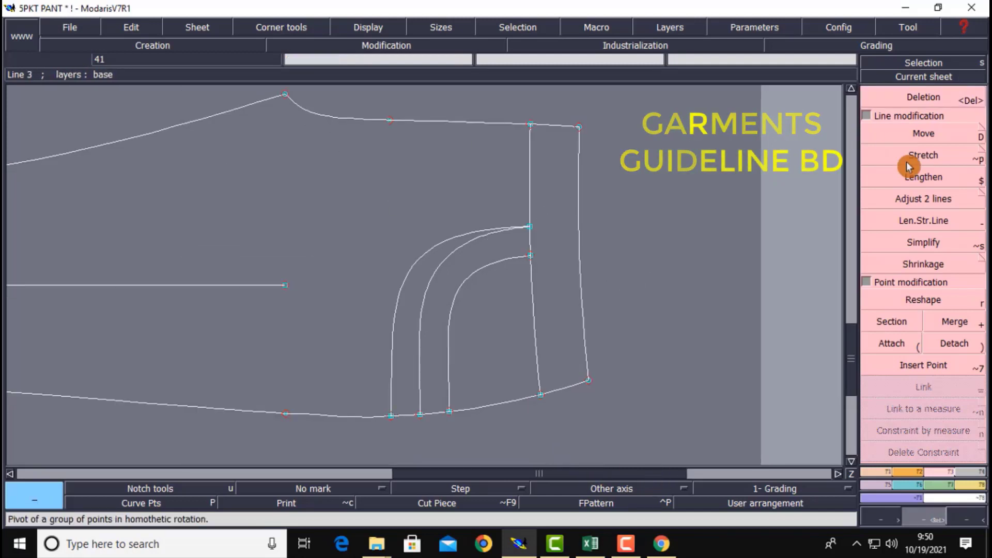
key("l")
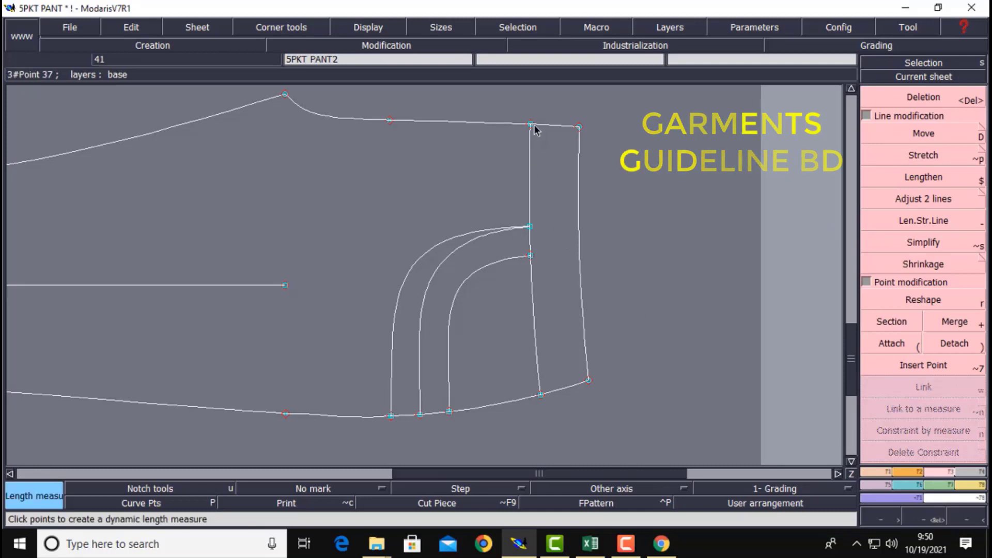
left_click(534, 228)
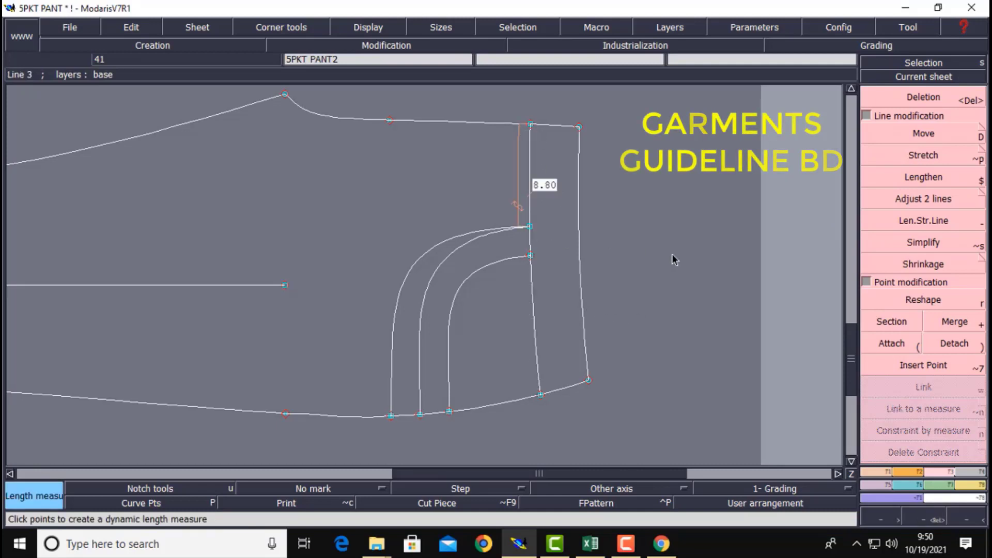
key("ctrl+z")
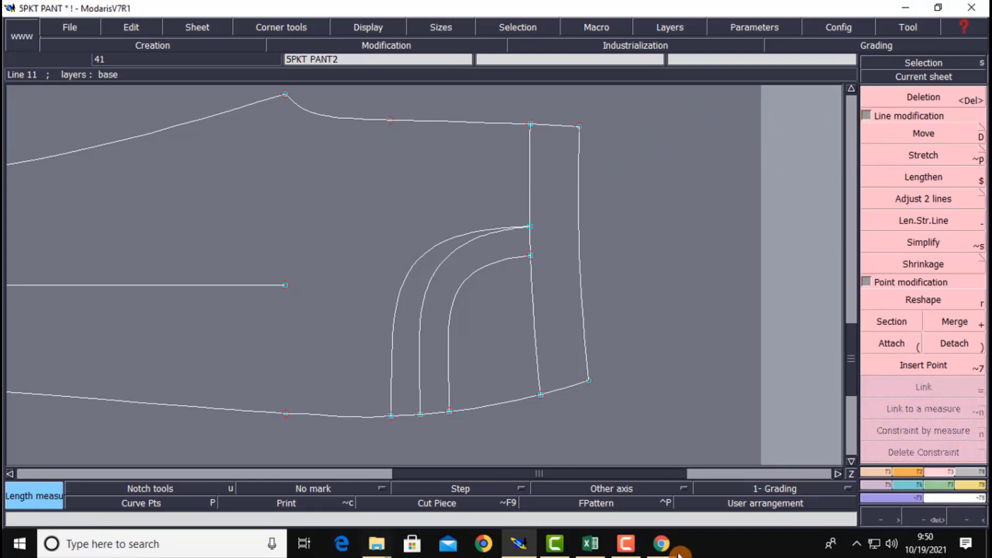
Switch to the Excel size chart, look up the fly width for size 34, and return to the pattern in Modaris.
left_click(590, 544)
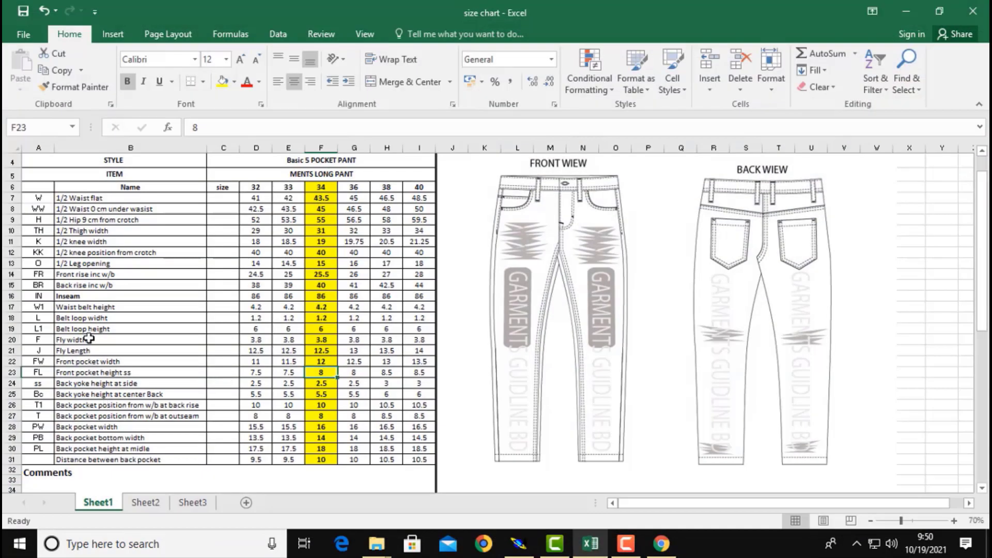
left_click(321, 339)
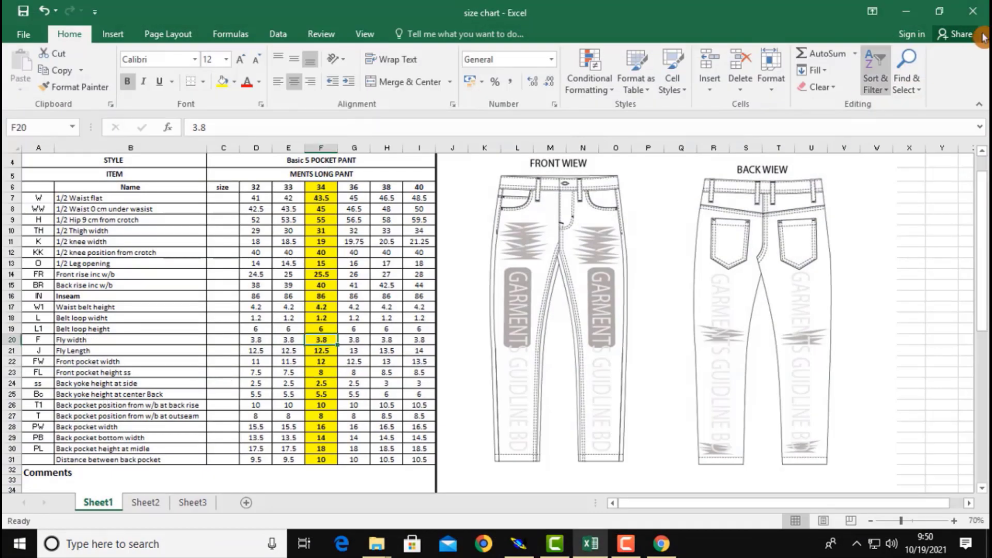
left_click(906, 11)
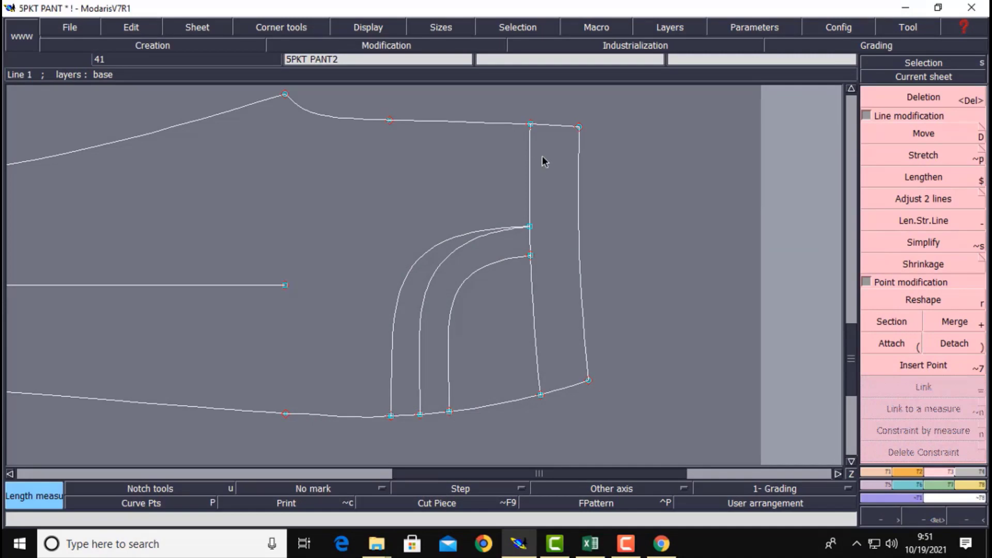
Save the pattern and place a developed point on the waistband seam 3.80 cm in from the centre front.
key("ctrl+s")
left_click(452, 355)
key("d")
left_click(531, 125)
type("-3.80")
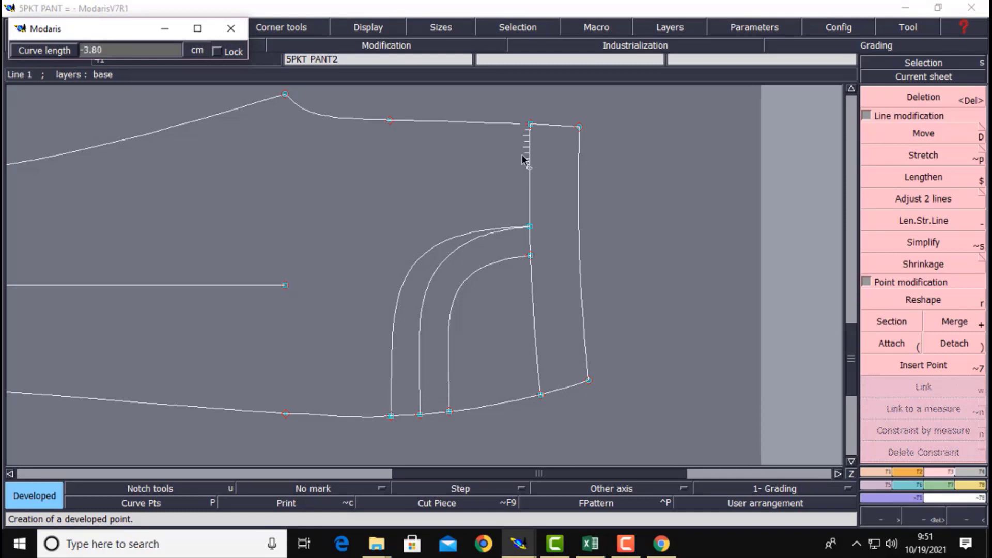
key("Return")
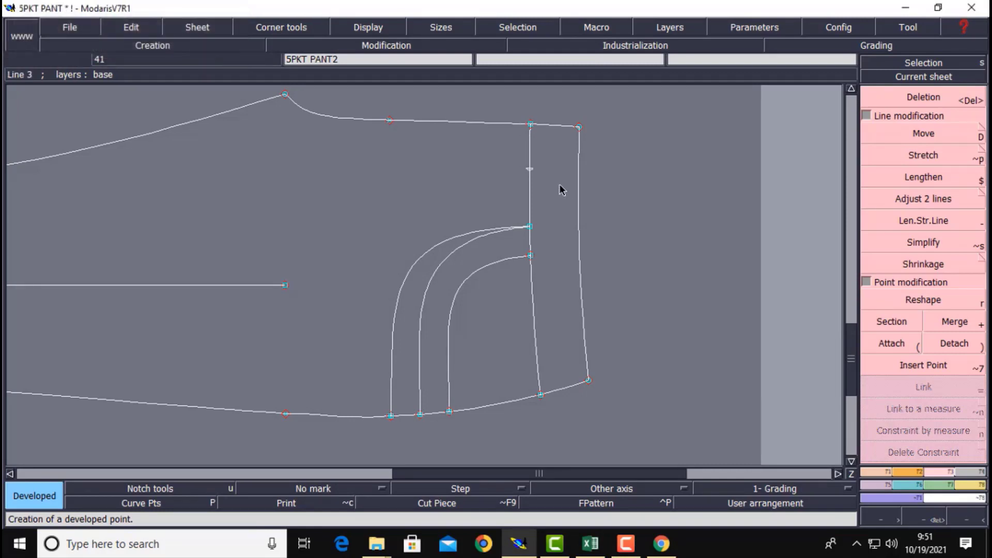
Try to place a developed point 1.25 cm from the fly width mark on the waistband seam.
left_click(531, 171)
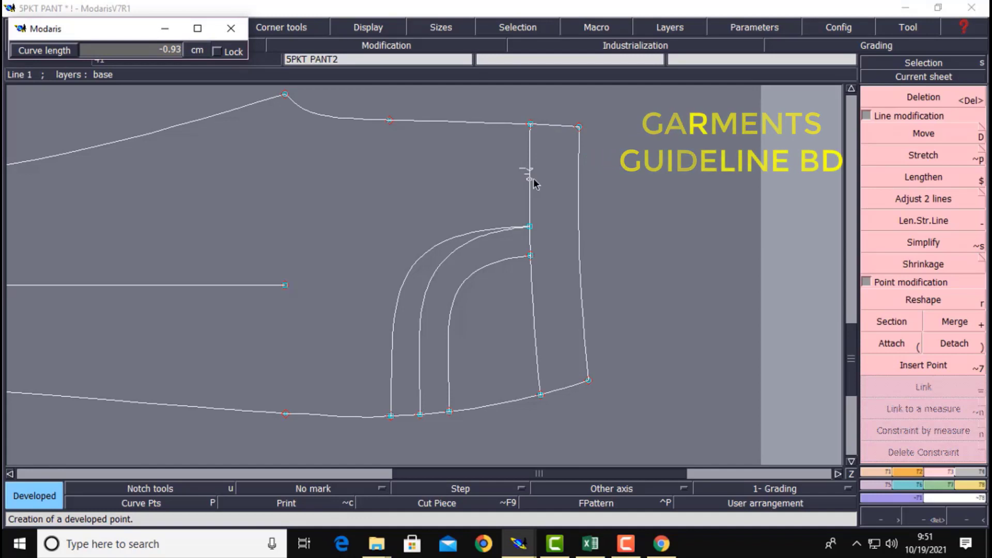
type("-3.80")
type("1.25")
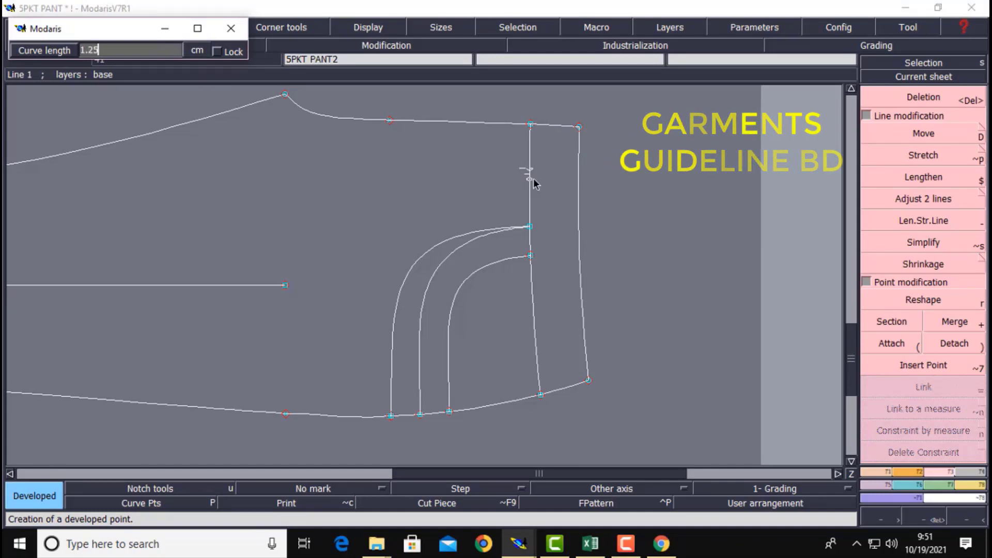
key("Return")
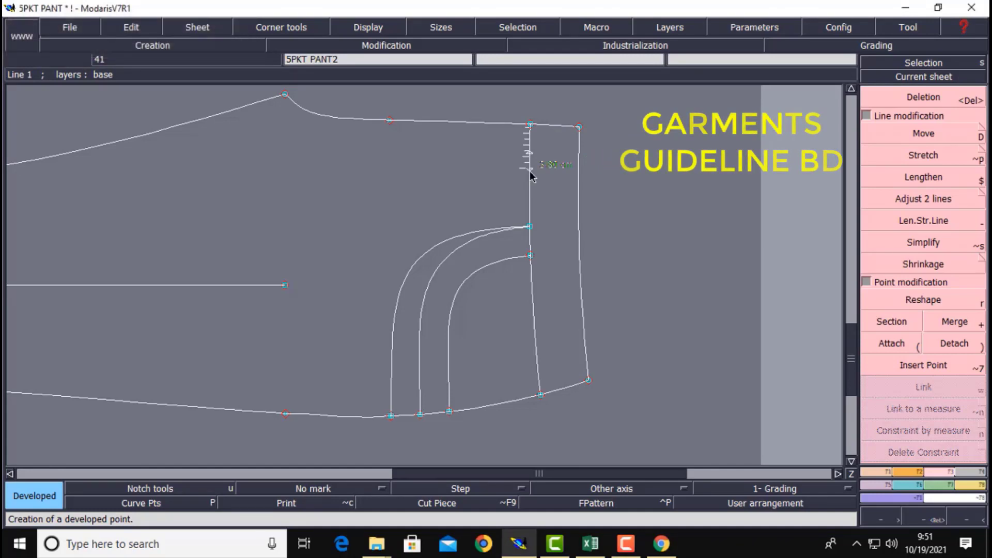
Place a developed point on the waistband seam 1.25 cm from the fly width mark, towards the pocket.
left_click(530, 171)
type("-1.2")
key("Return")
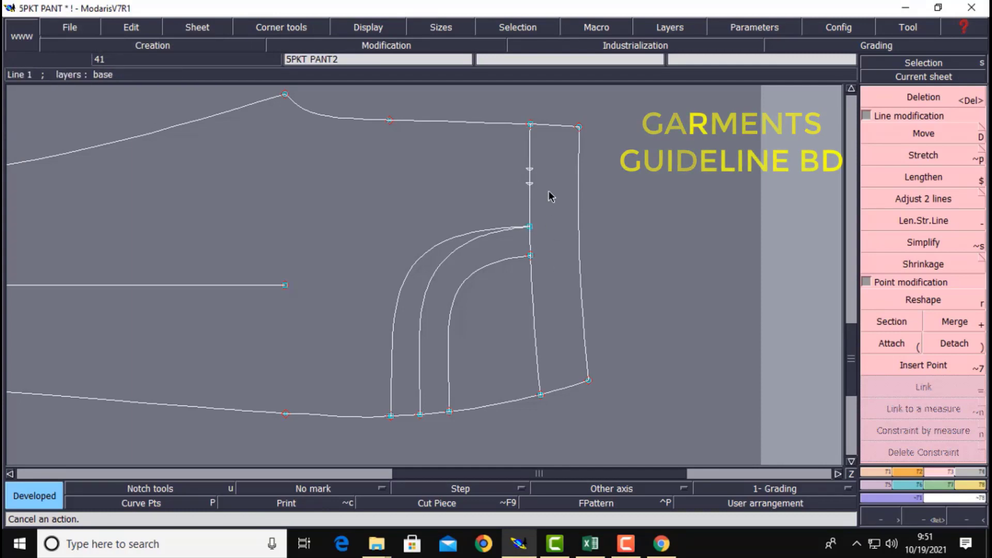
Place a developed point on the waistband seam 1.50 cm from the outer pocket curve's end, towards the centre front.
left_click(530, 214)
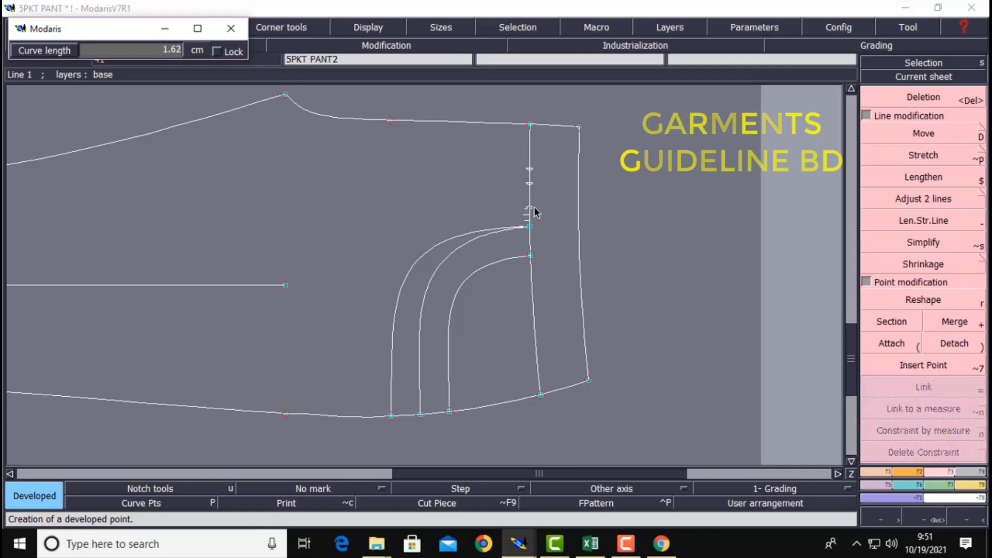
type("1.")
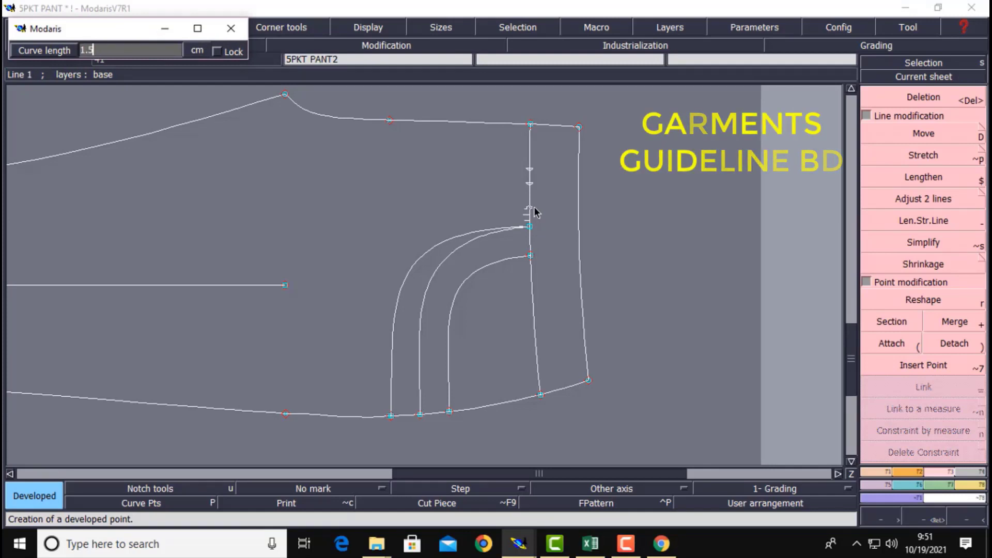
type("50")
key("Return")
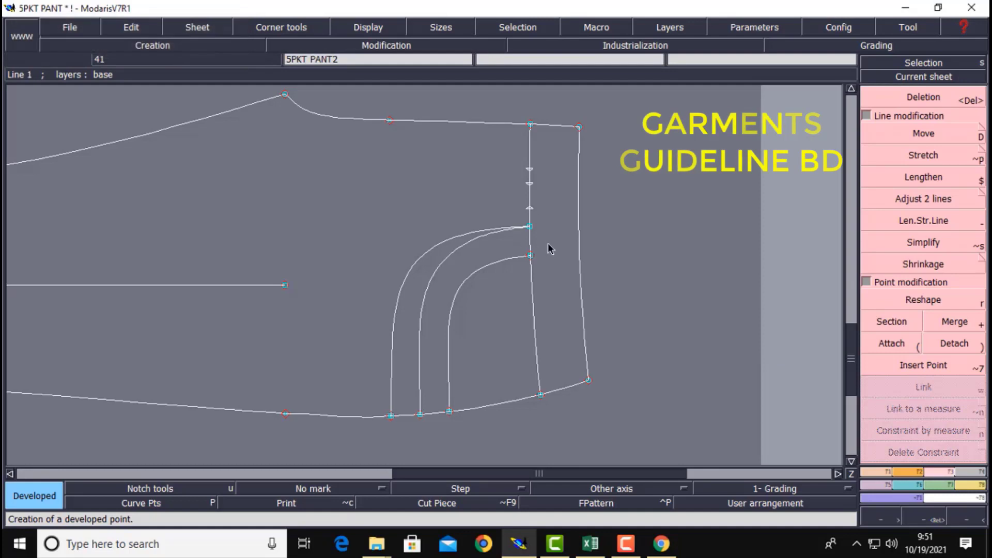
Try to draw a horizontal straight line from the 1.50 cm mark with dx 29 and dy 0, and undo it.
key("2")
left_click(532, 208)
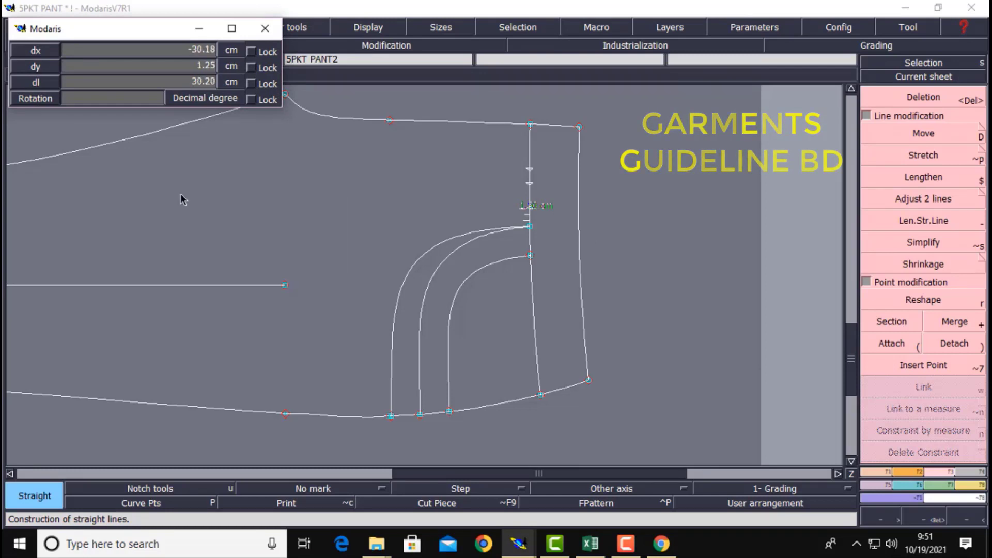
type("29")
key("Return")
type("0")
key("Return")
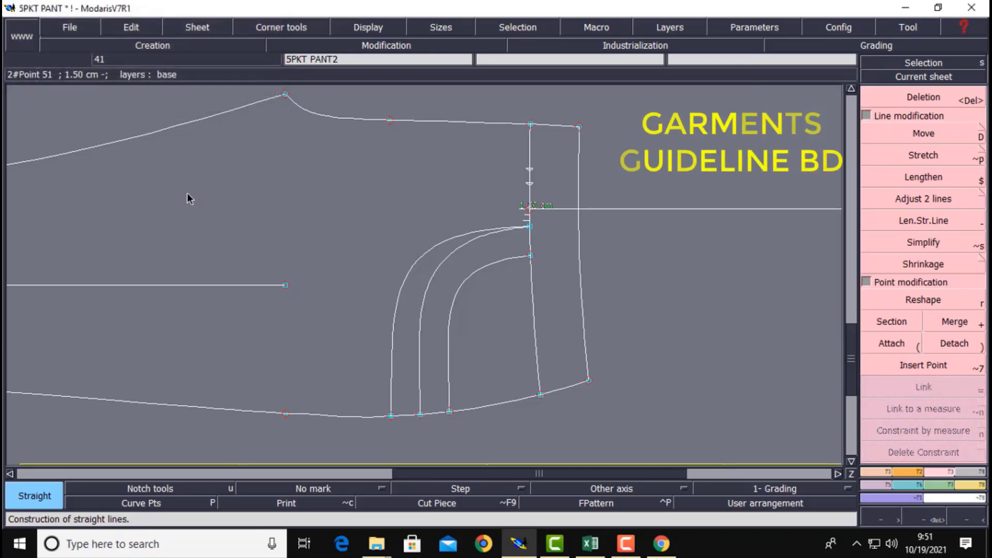
key("Delete")
left_click(923, 77)
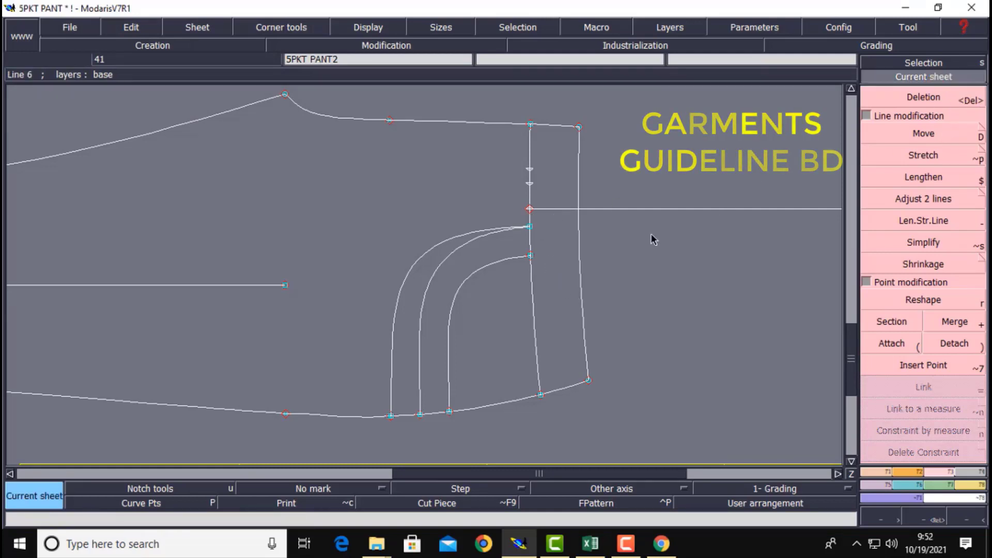
key("ctrl+z")
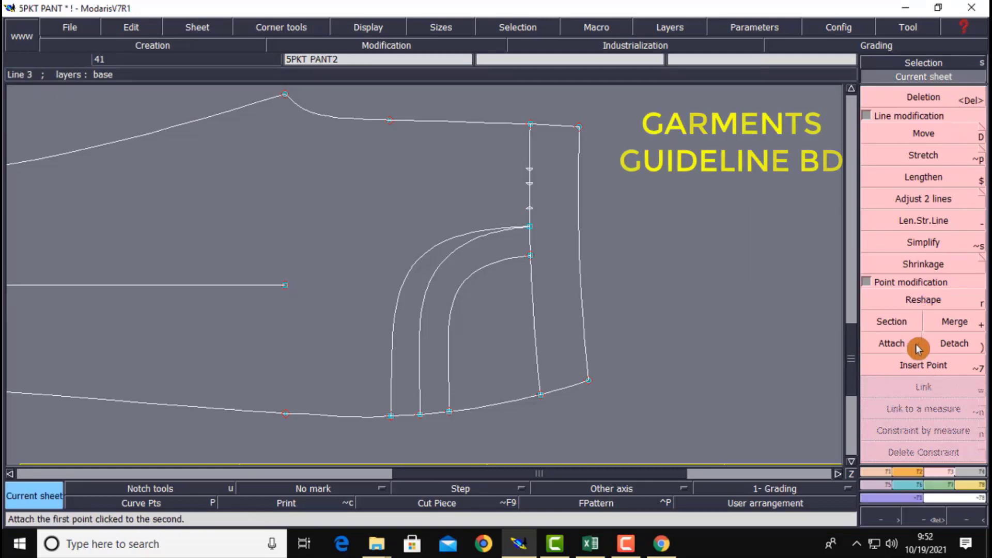
Draw a straight line from the 1.50 cm mark down into the front panel with dx -29 and dy 0.
left_click(886, 472)
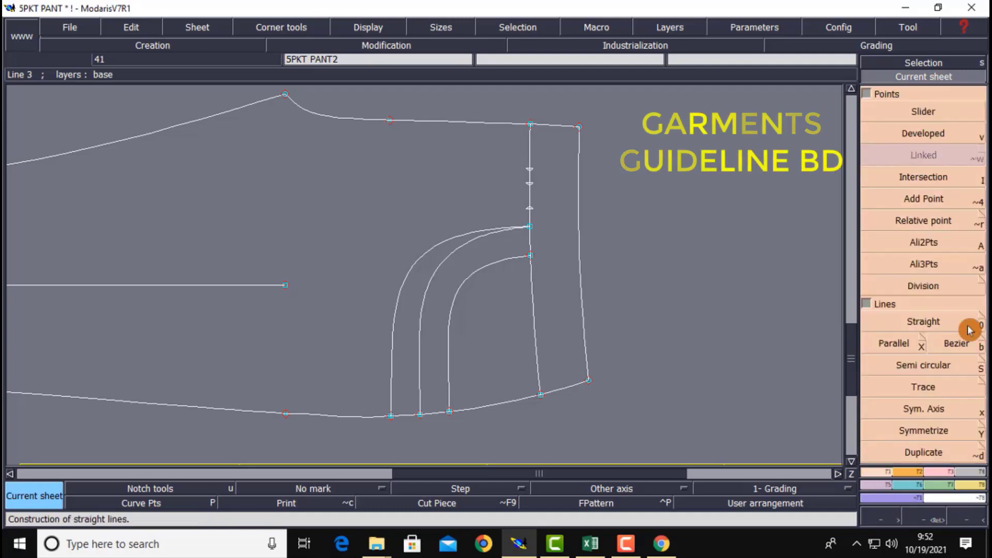
left_click(939, 328)
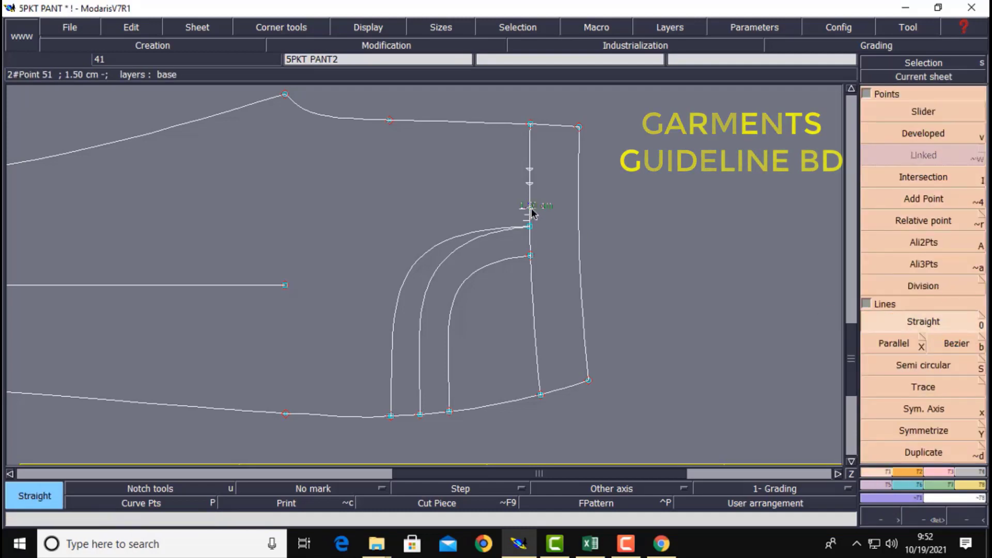
left_click(532, 210)
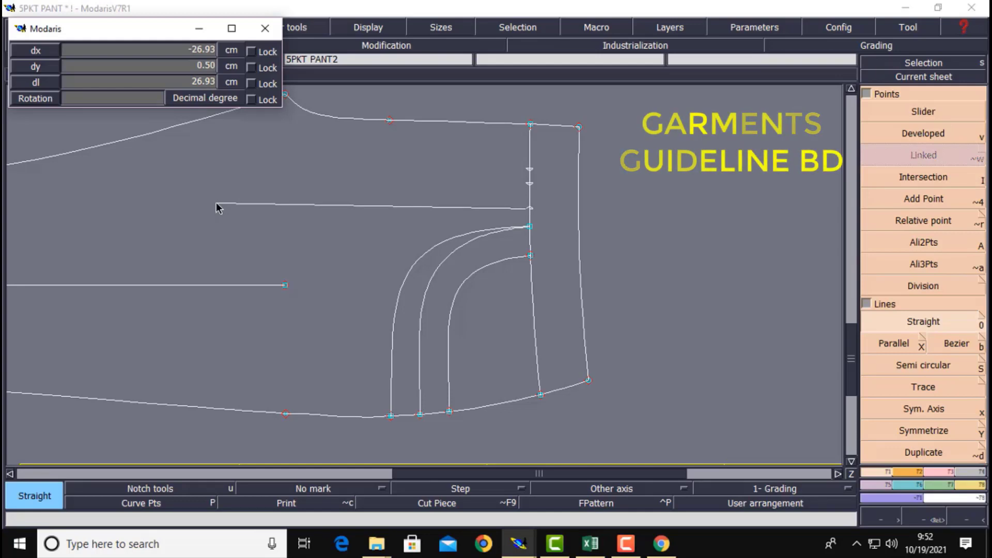
type("29.00")
key("BackSpace")
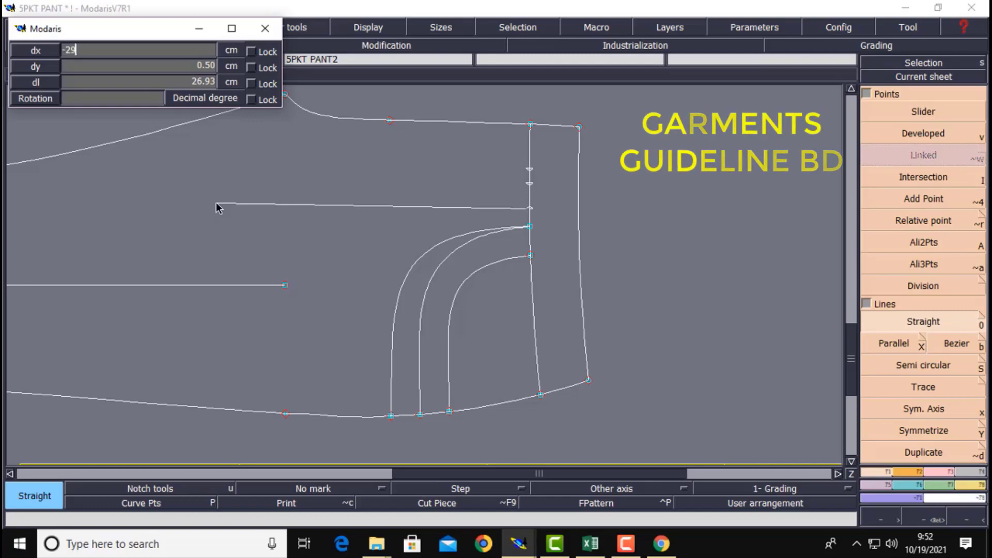
type("-29")
key("Tab")
type("0")
key("Return")
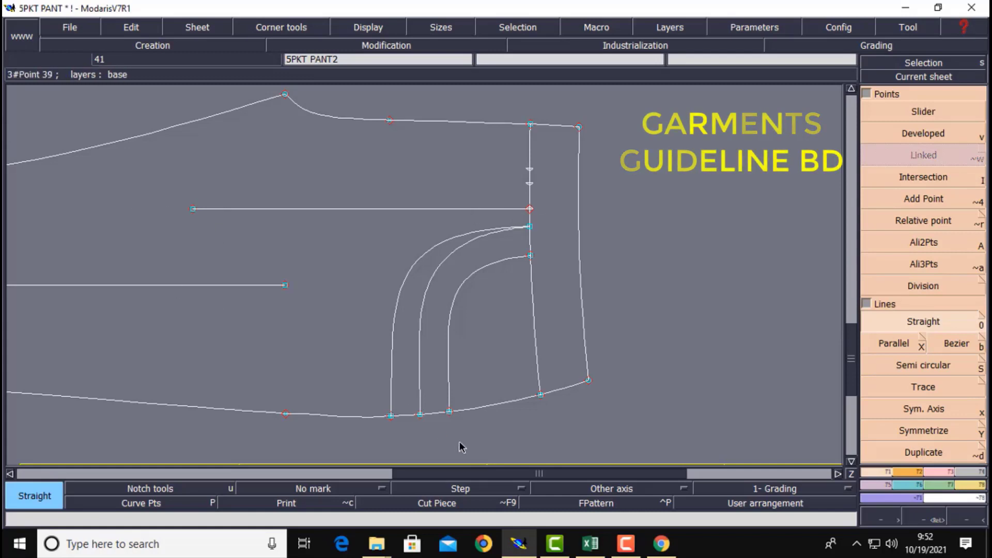
Try a developed point about 26 cm along the side seam from the waistband seam, and delete it.
key("v")
left_click(541, 395)
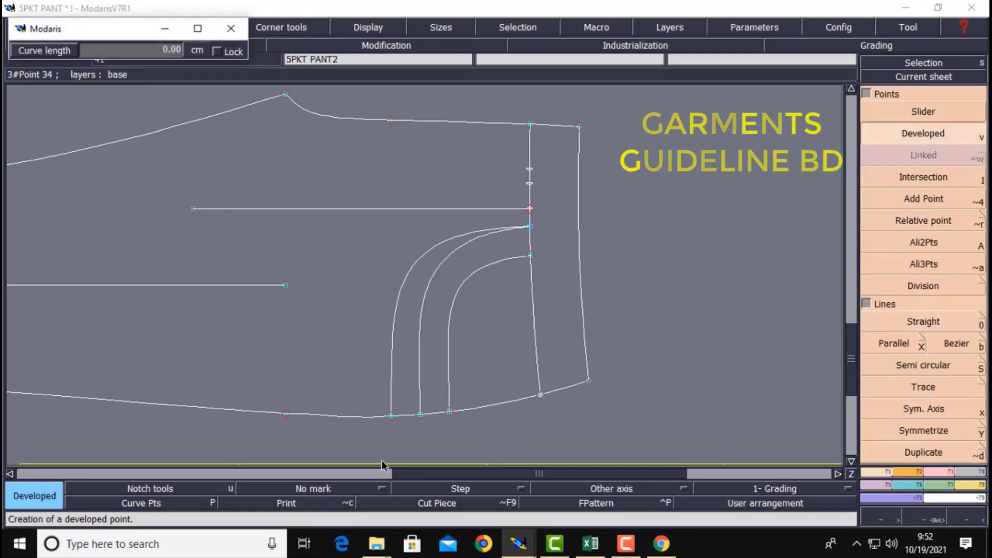
left_click(239, 415)
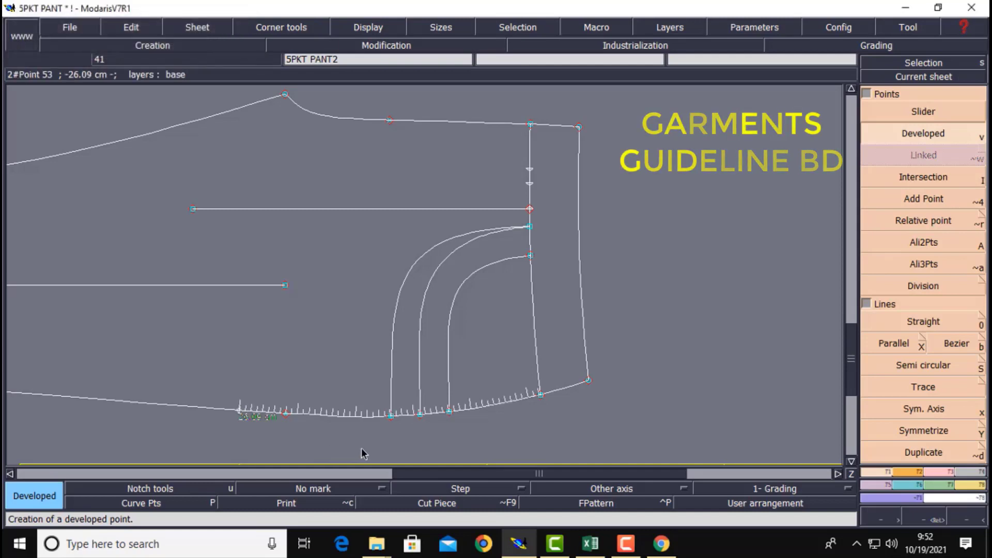
key("ctrl+q")
left_click(509, 311)
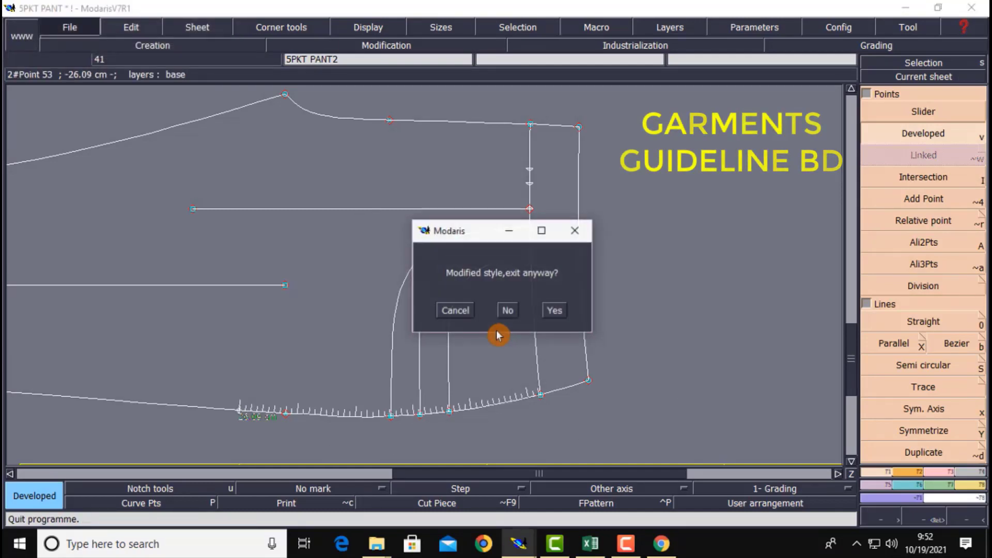
left_click(508, 311)
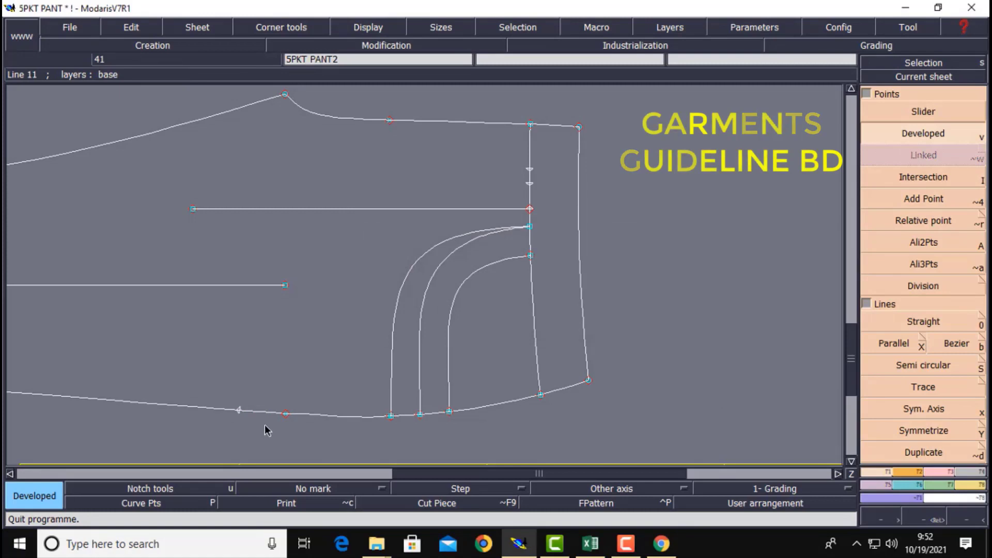
key("Delete")
left_click(239, 410)
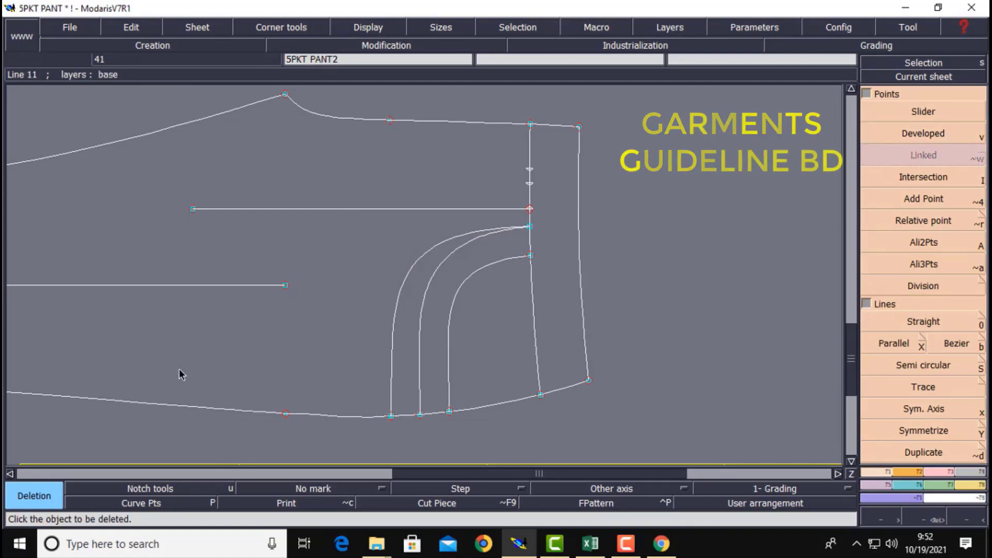
Try to connect the 29 cm line's free end to the side seam with a Bezier line about 18.5 cm long.
key("b")
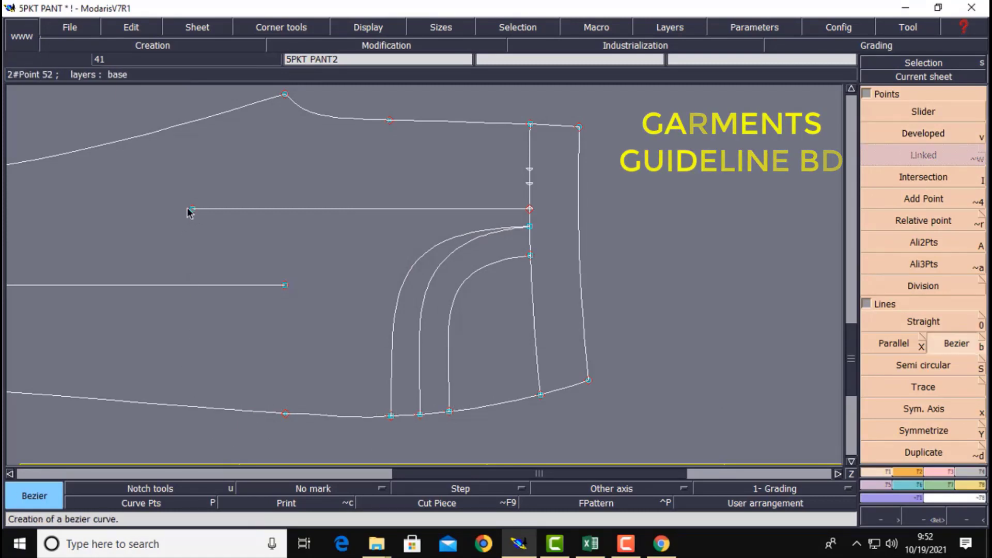
left_click(194, 210)
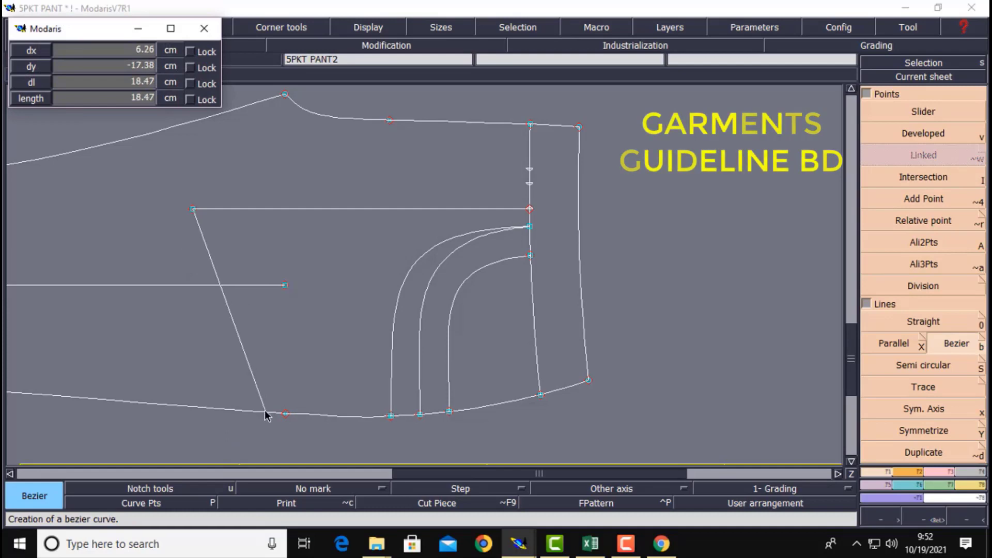
left_click(264, 411)
key("ctrl+z")
Draw a two-point Bezier line from the 29 cm line's free end to the side seam, just past the hip point.
left_click(964, 347)
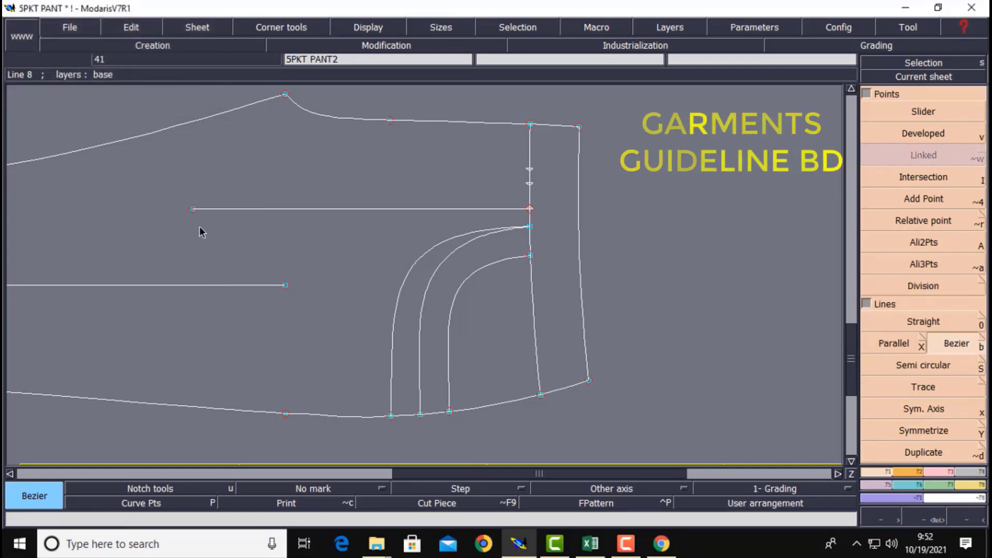
left_click(193, 209)
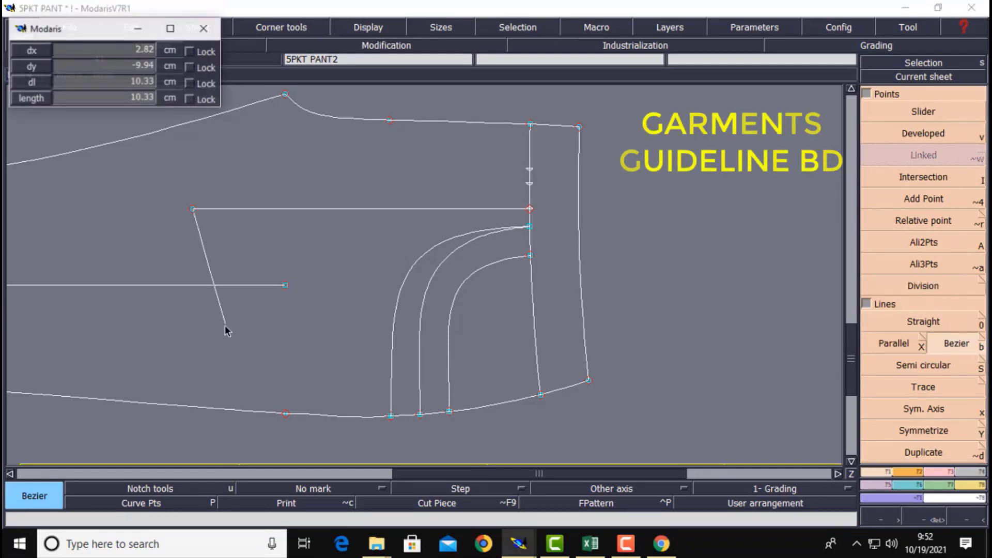
left_click(251, 413)
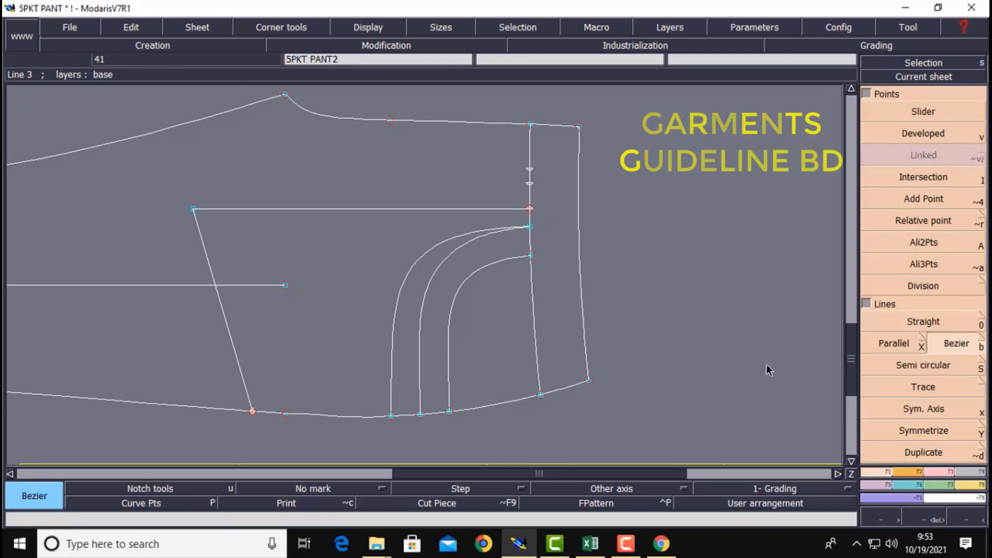
Measure across from the 29 cm line to the Bezier line's end on the side seam, and remove the measurement.
left_click(978, 485)
left_click(898, 212)
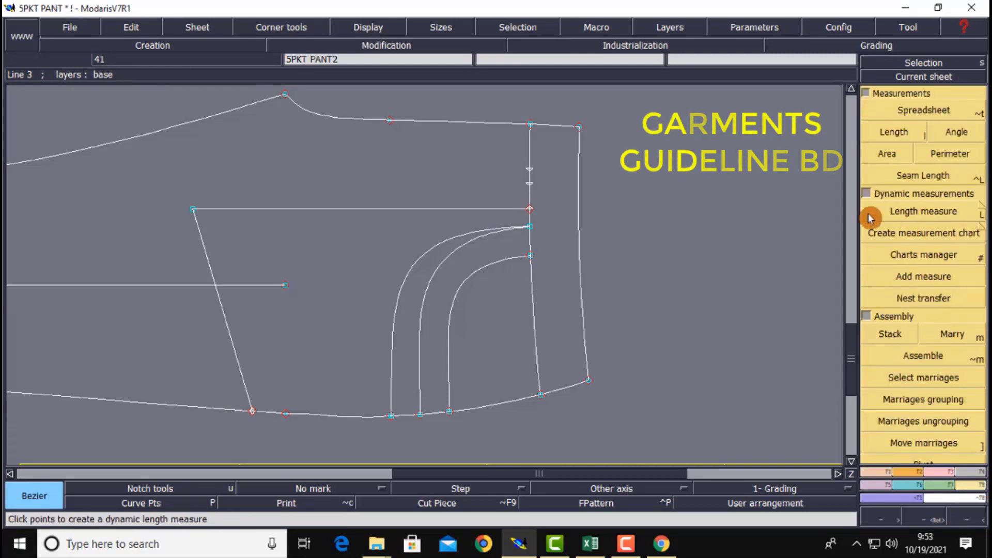
left_click(244, 210)
left_click(252, 410)
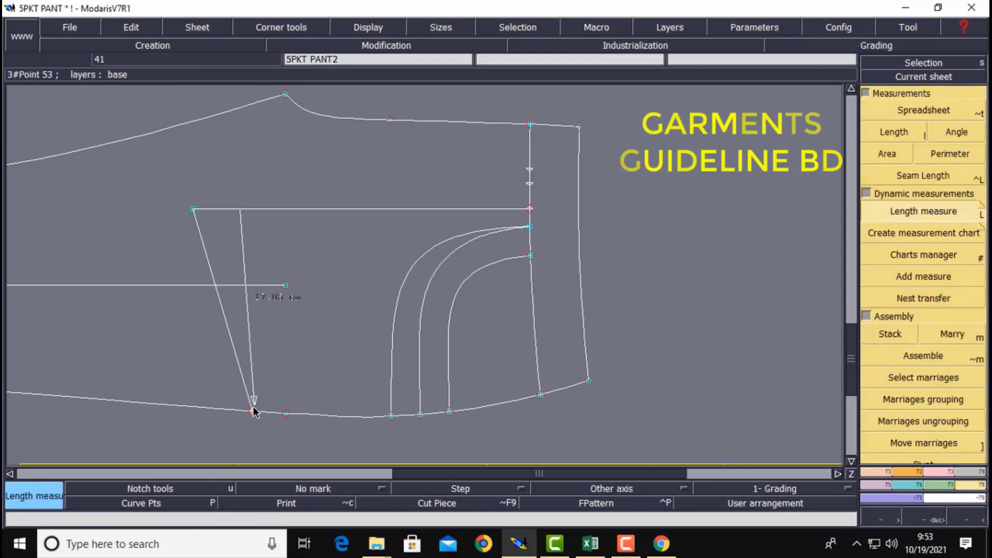
left_click(301, 350)
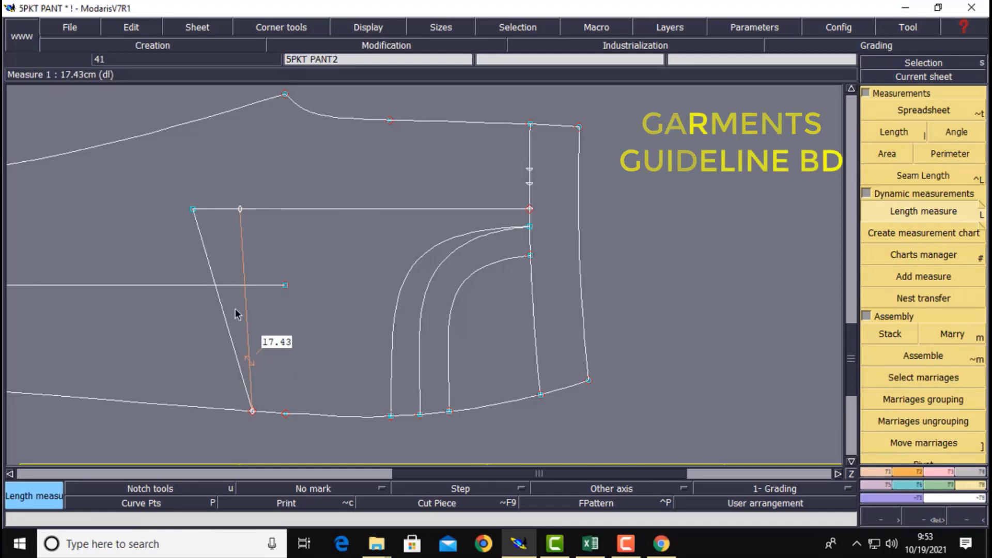
key("Escape")
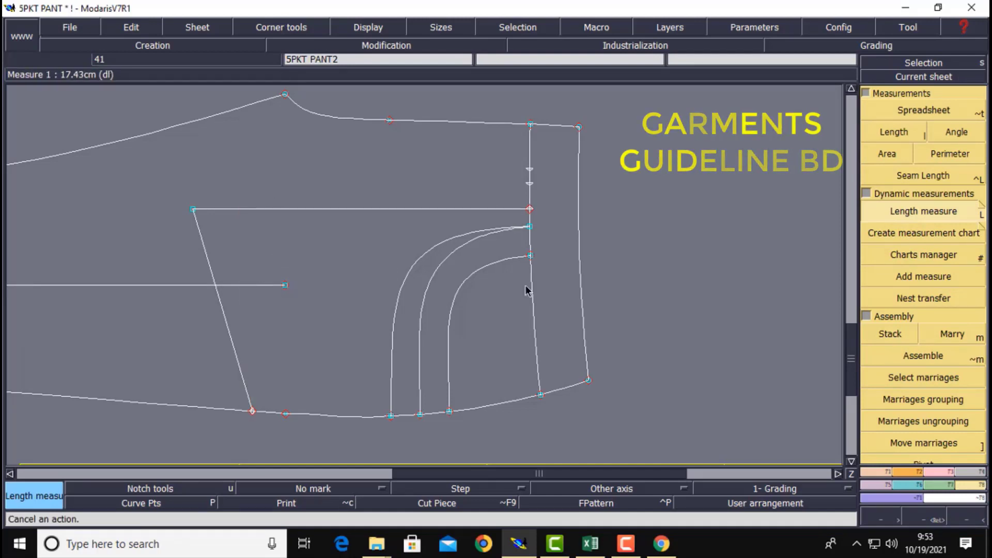
Try to shift the pocket bag's lower inner corner freehand by about 1.8 cm, and undo the move.
left_click(950, 472)
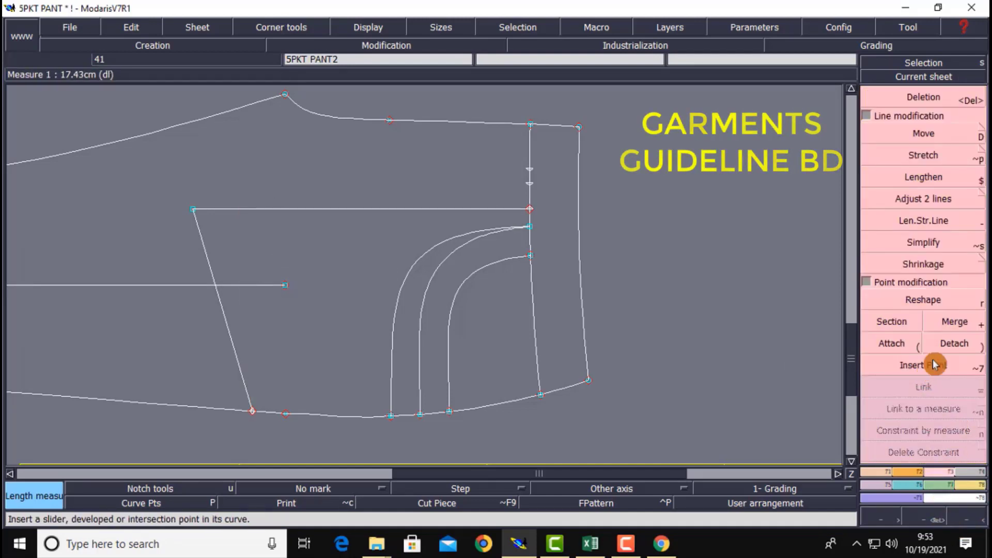
left_click(868, 117)
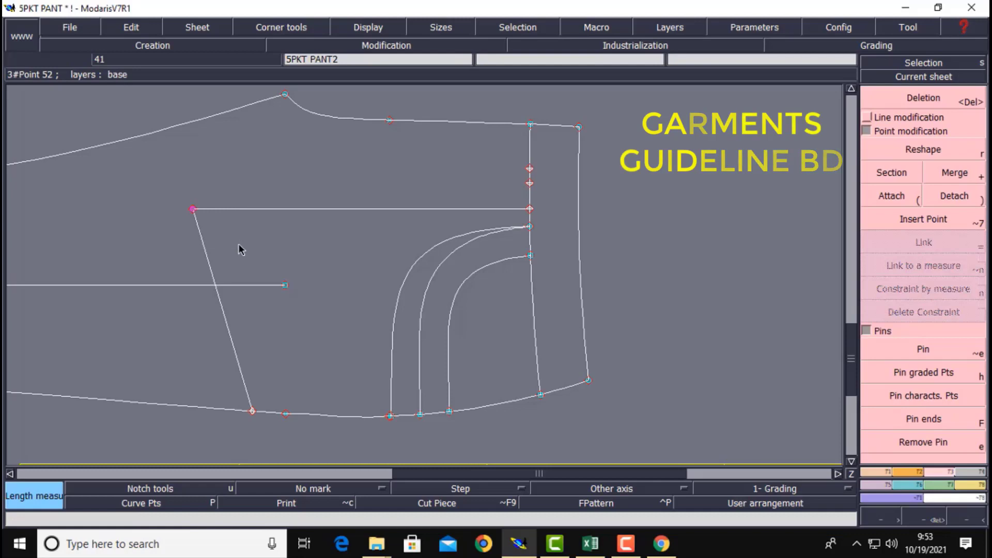
key("m")
left_click(193, 210)
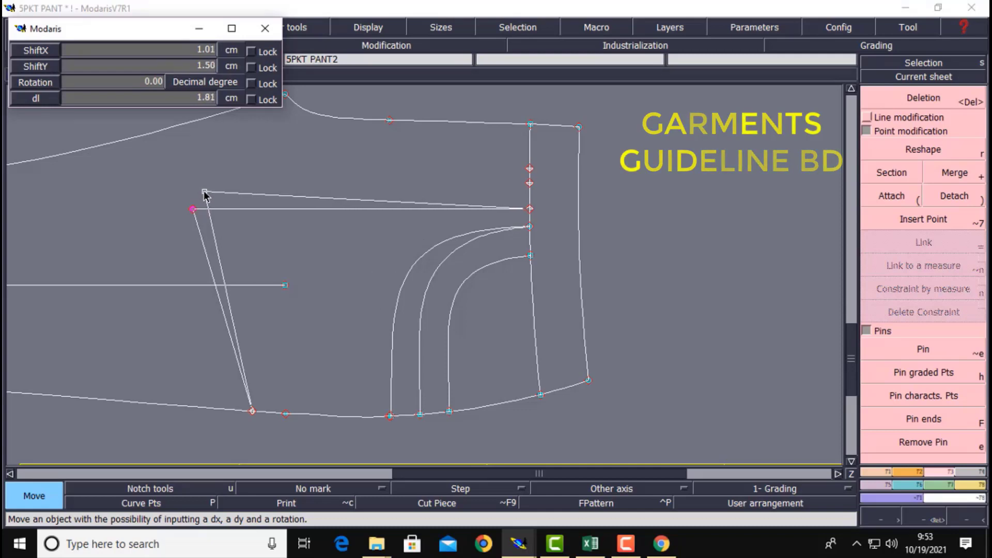
left_click(204, 192)
key("ctrl+z")
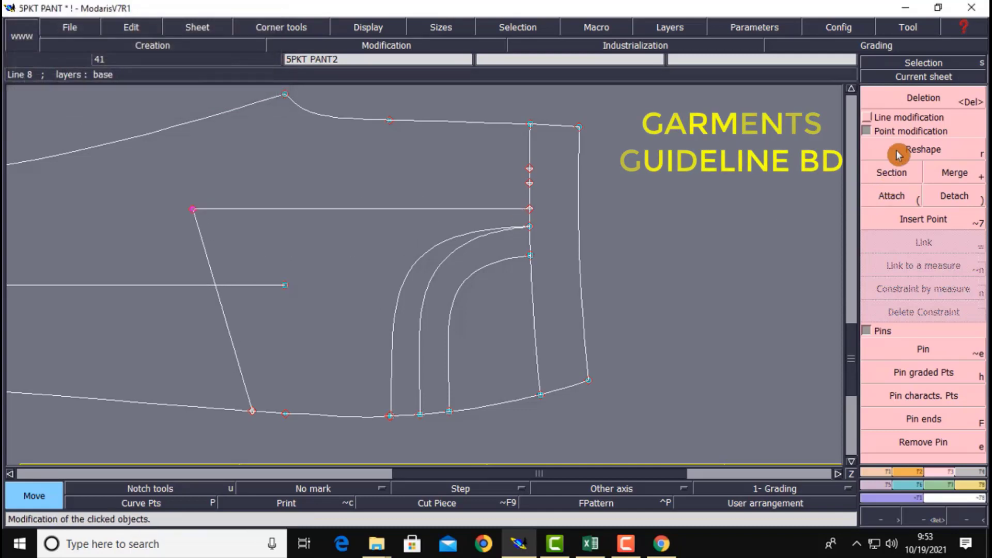
Move the corner where the 29 cm line meets the Bezier line by 0 cm in X and 1 cm in Y.
left_click(872, 117)
left_click(935, 135)
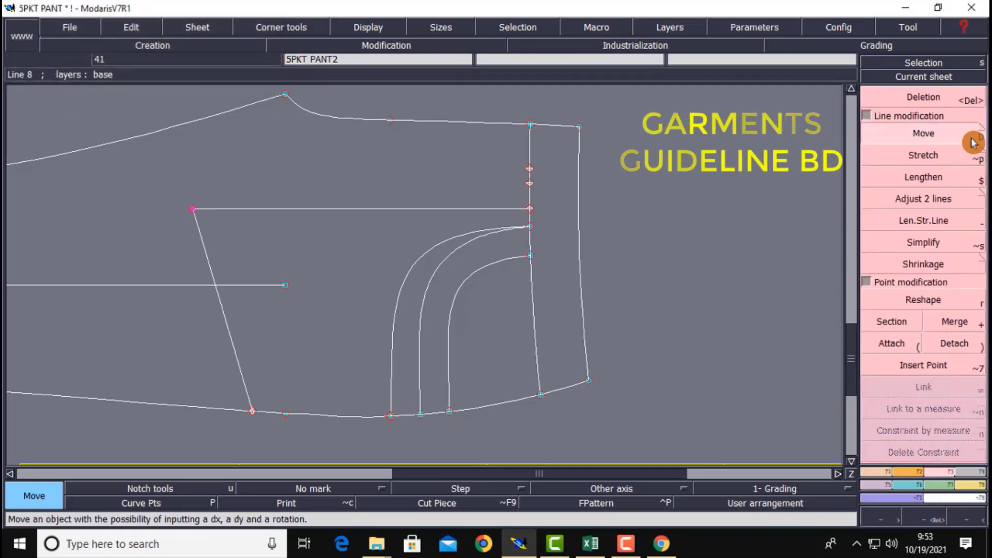
left_click_drag(159, 188, 228, 232)
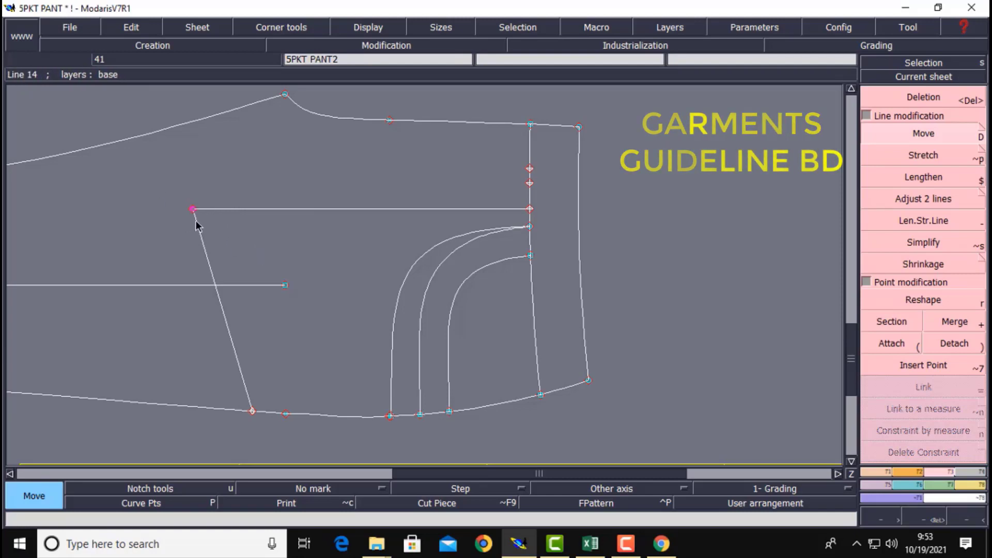
left_click(915, 130)
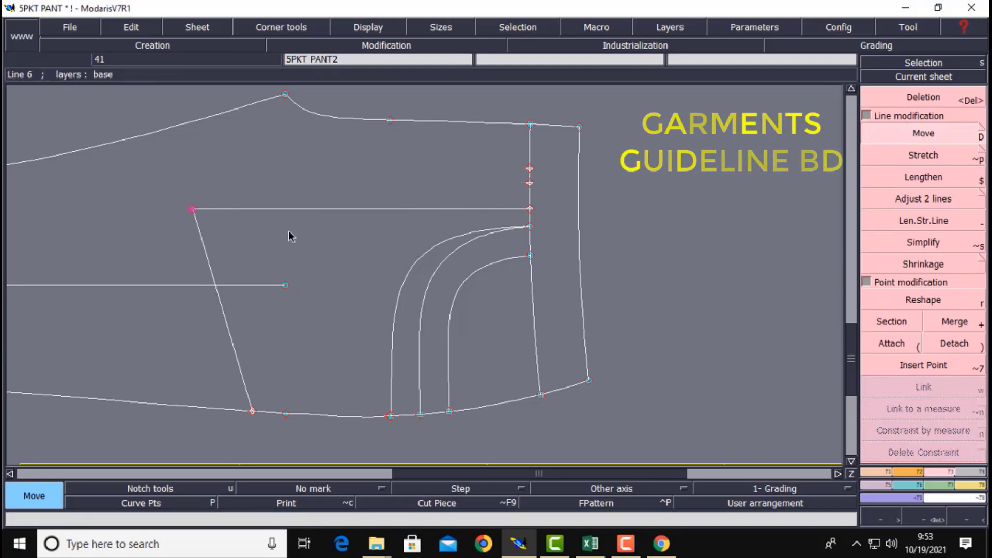
left_click(192, 209)
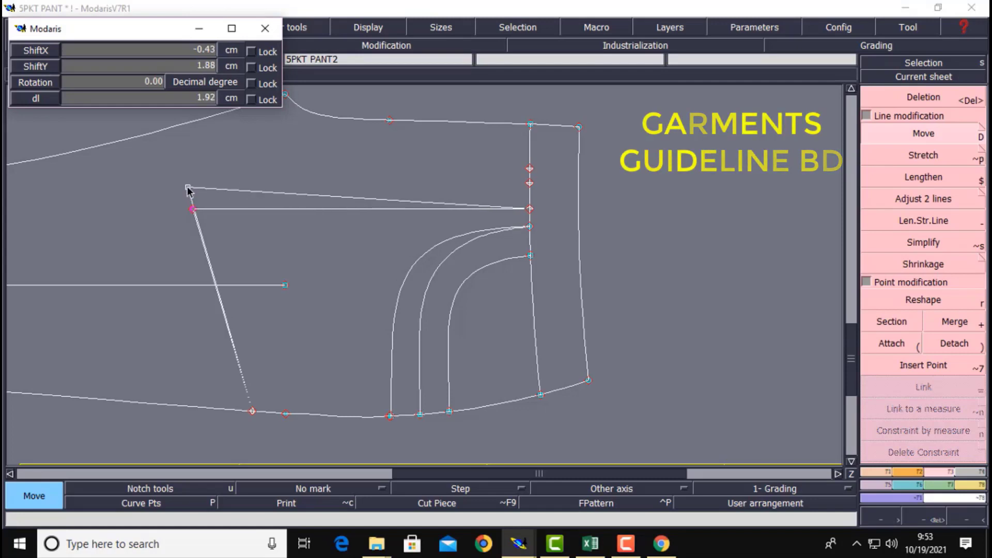
key("Down")
type("0")
key("Down")
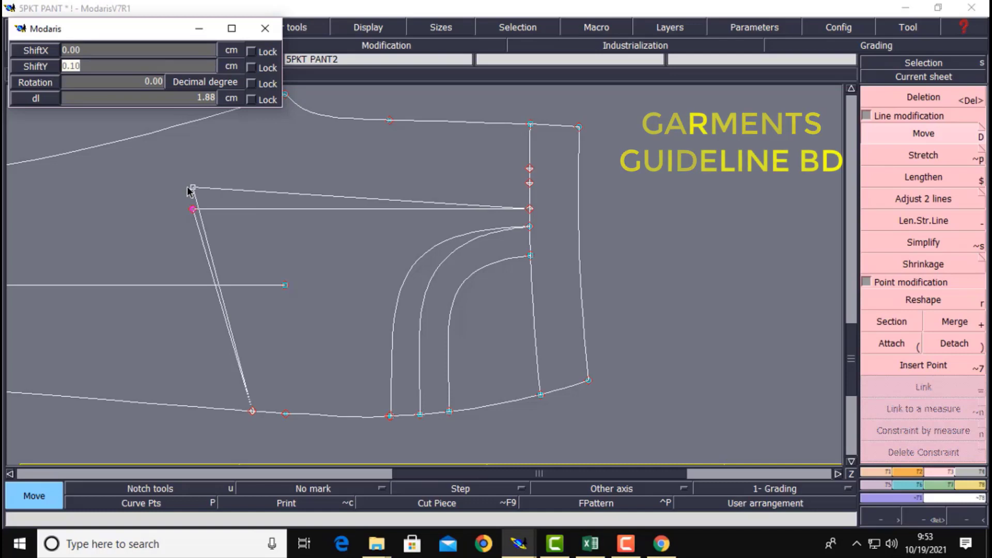
type("1")
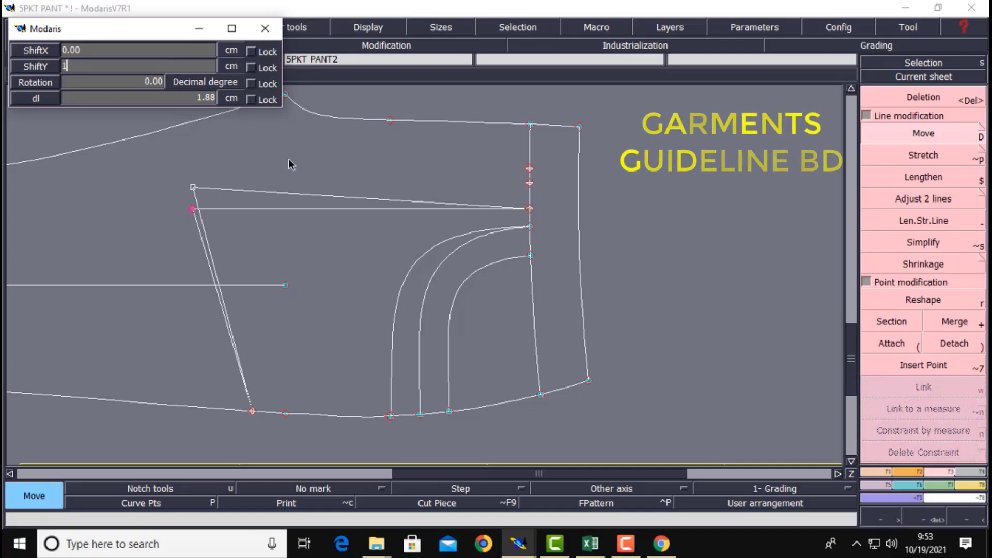
key("Return")
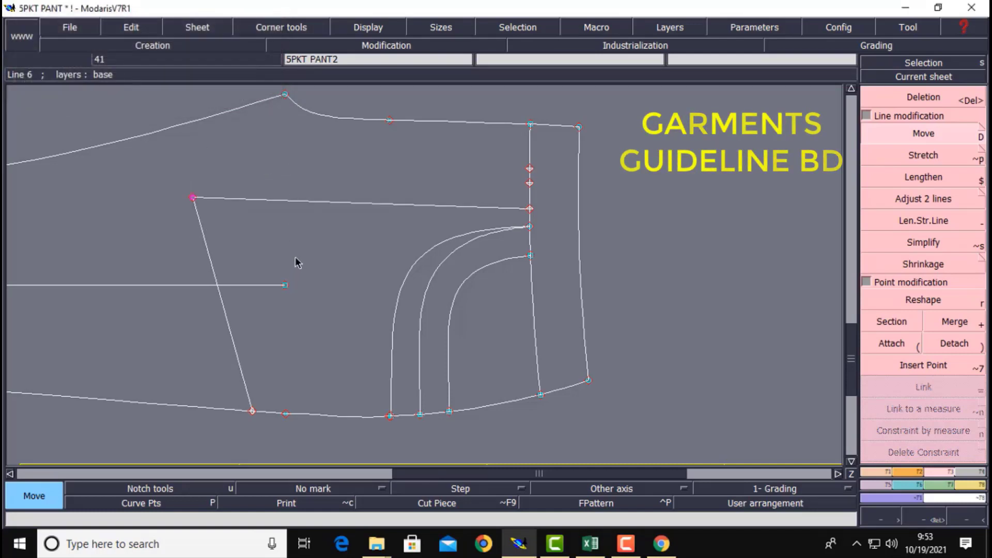
Display the curve handles and reshape the pocket bag's straight bottom Bezier line into a gentle S-curve ending at the side seam.
left_click(898, 337)
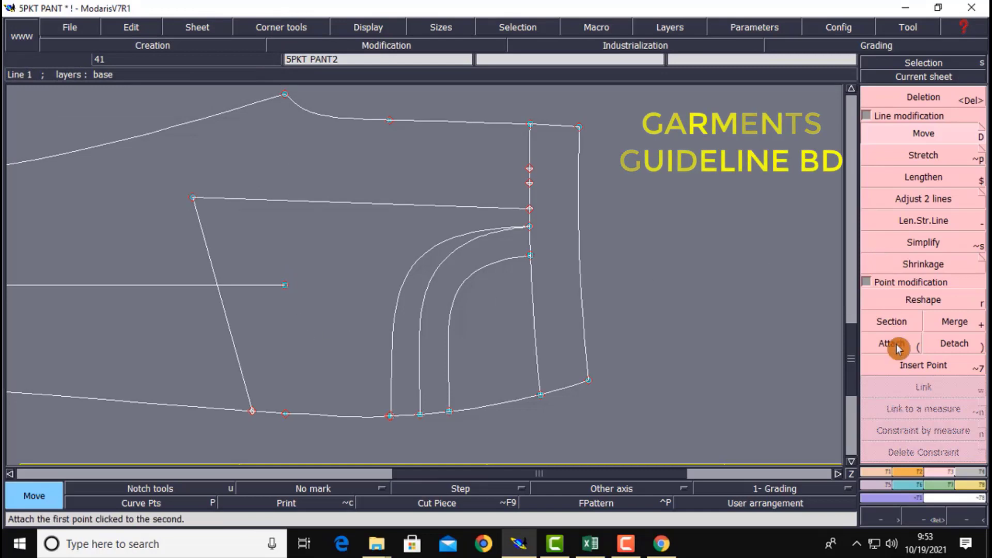
left_click(376, 30)
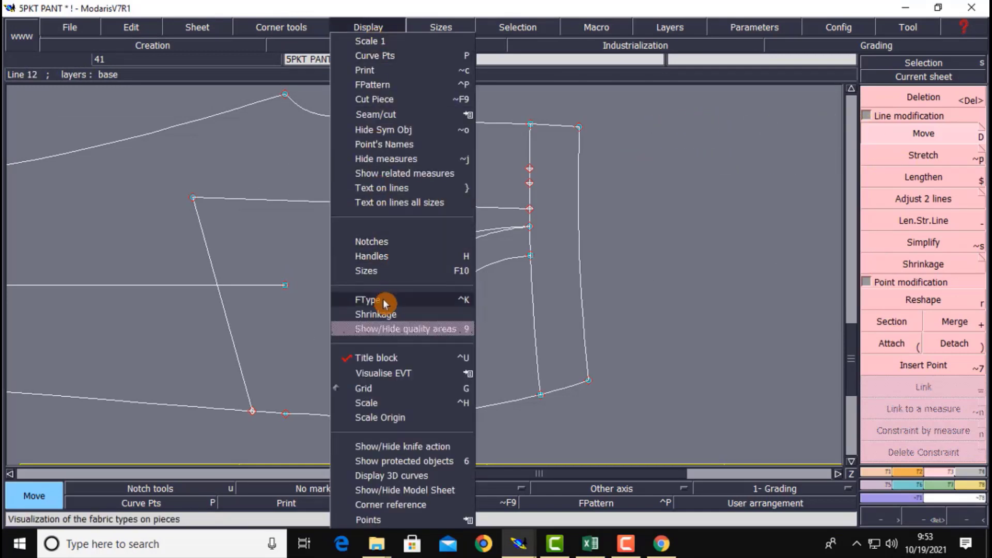
left_click(373, 257)
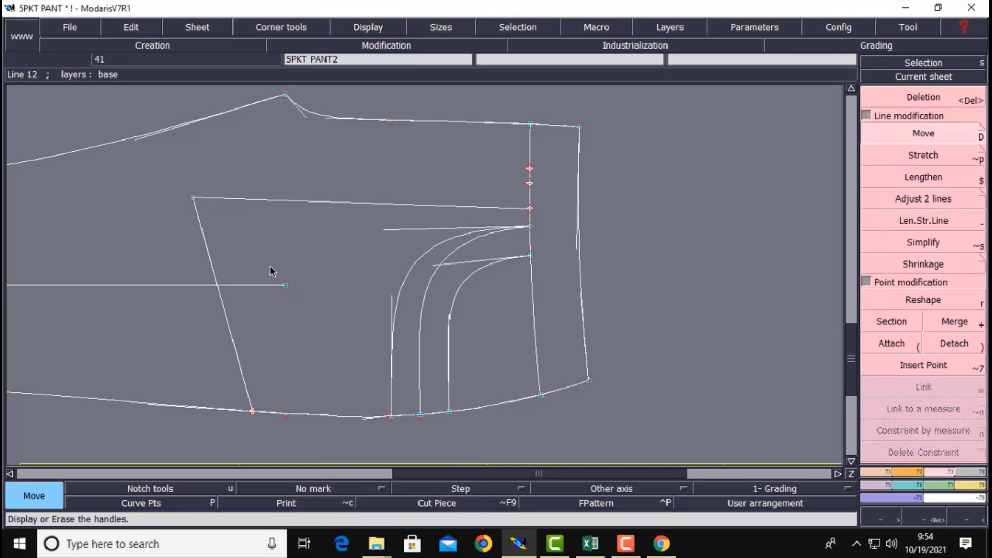
left_click(898, 302)
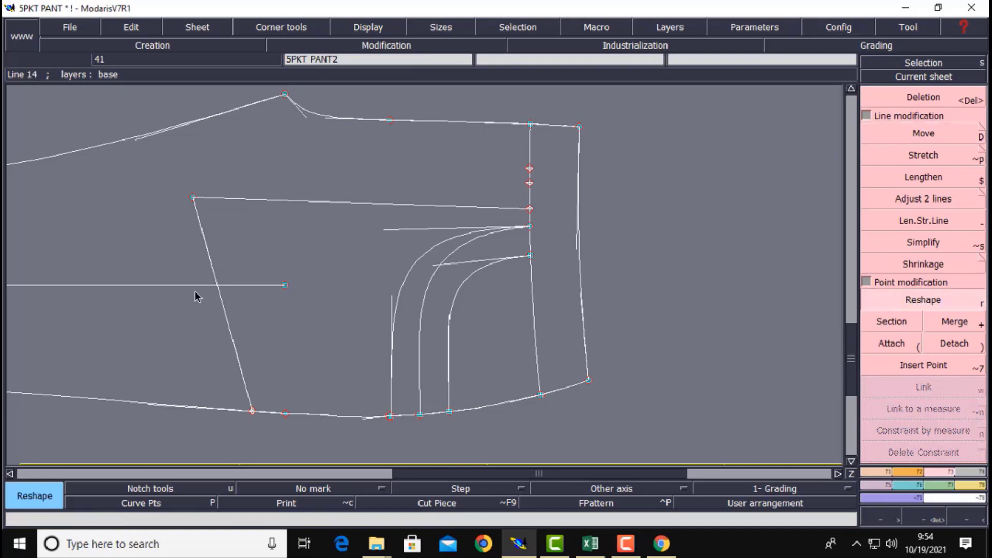
left_click_drag(206, 263, 248, 340)
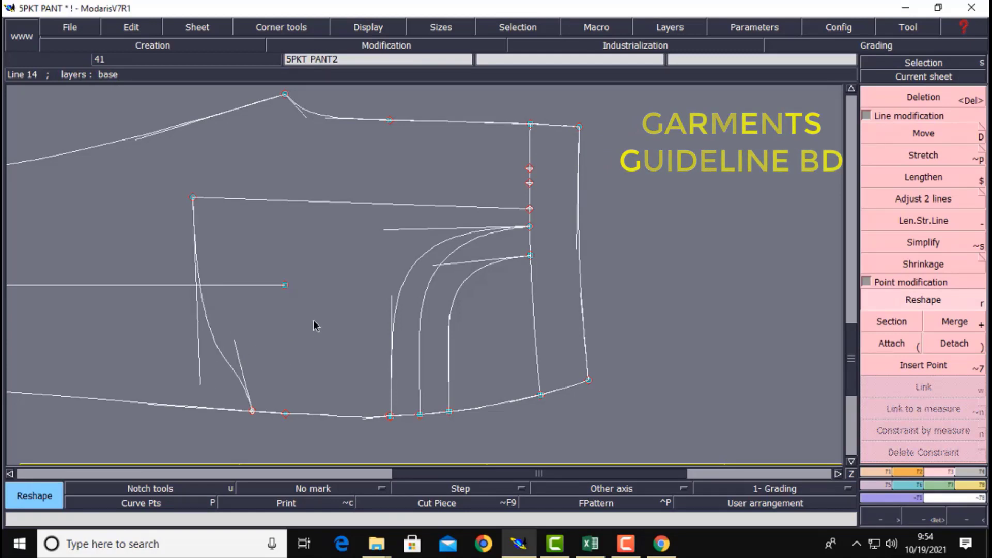
Set the length unit to inches and 10ths, and measure the pocket bag's long inner line from its lower corner to the waistband seam.
left_click(759, 30)
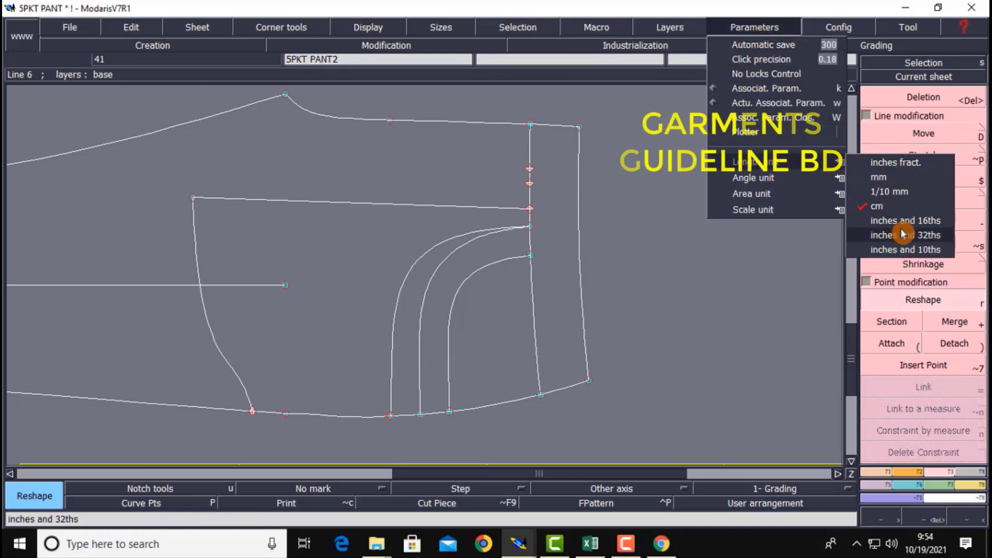
left_click(905, 249)
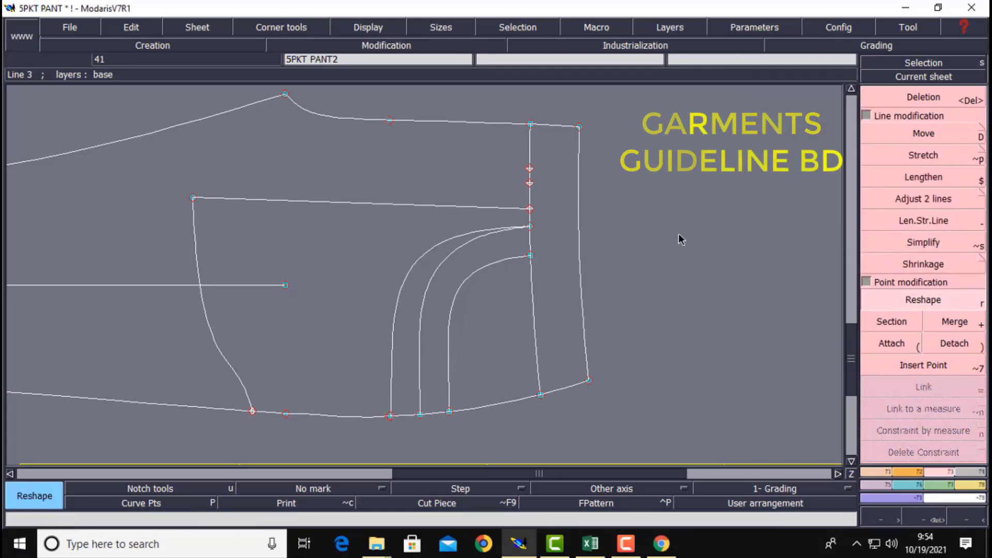
left_click(981, 487)
left_click(933, 177)
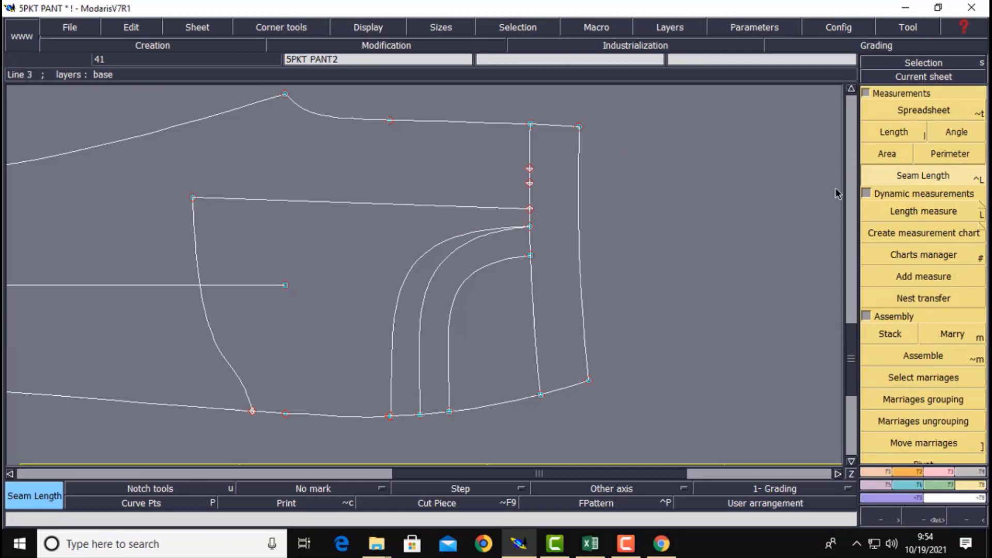
left_click(930, 212)
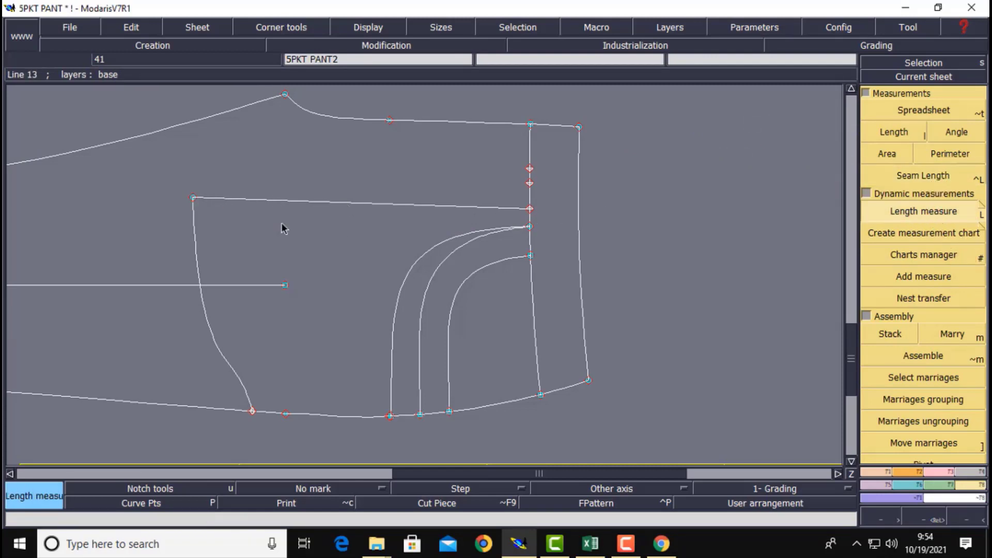
left_click(193, 198)
left_click(530, 226)
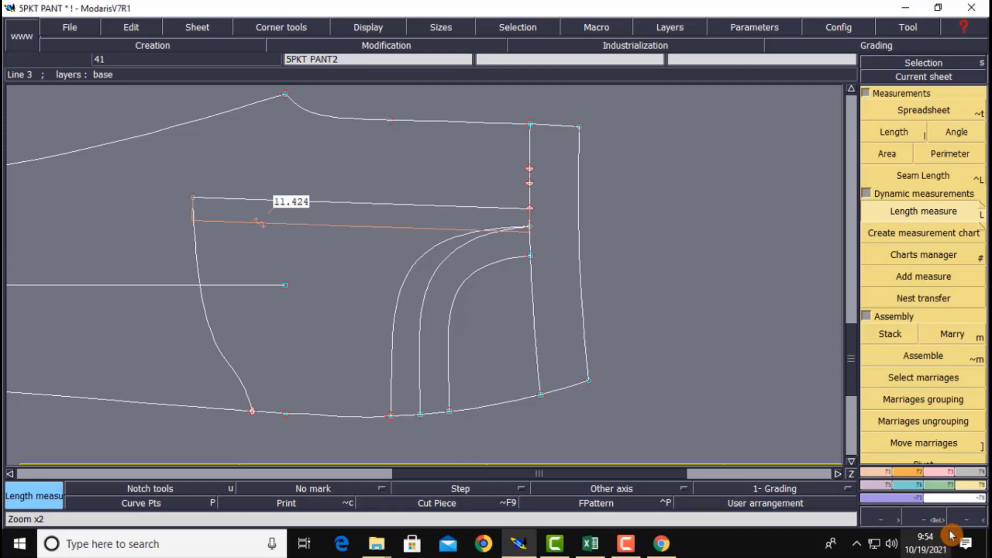
Move the pocket bag's lower inner corner 1 inch in X and 0 in Y, shortening the bag toward the waistband.
left_click(949, 472)
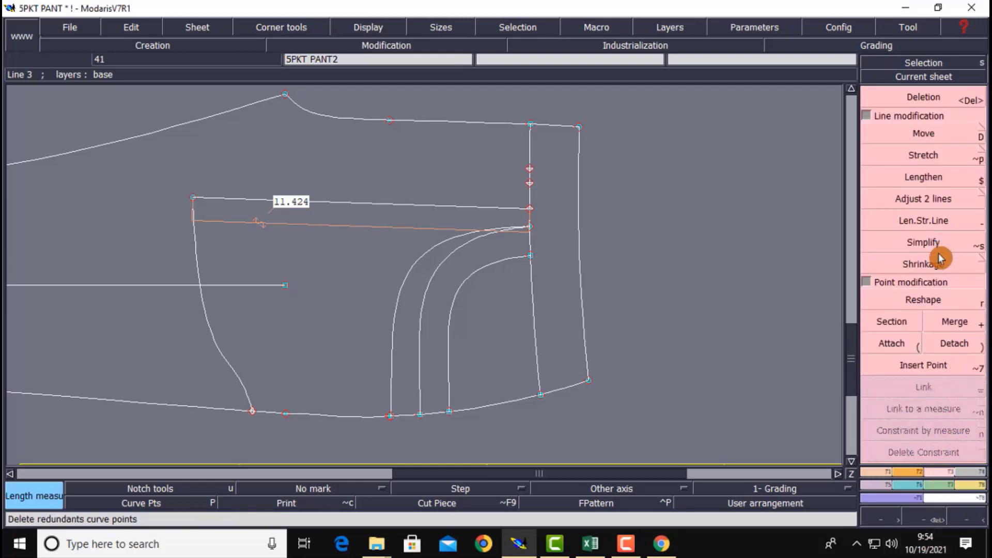
left_click(876, 116)
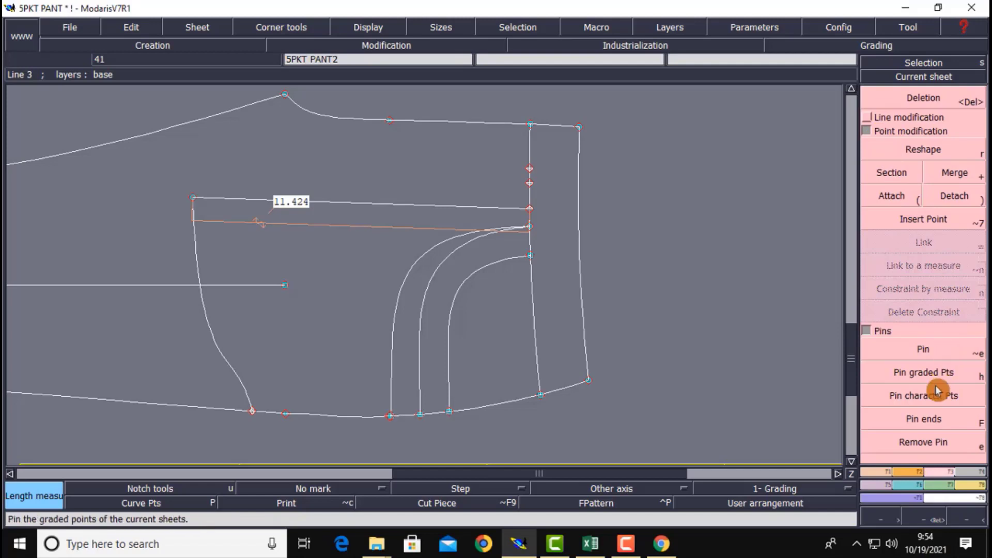
right_click_drag(167, 170, 224, 215)
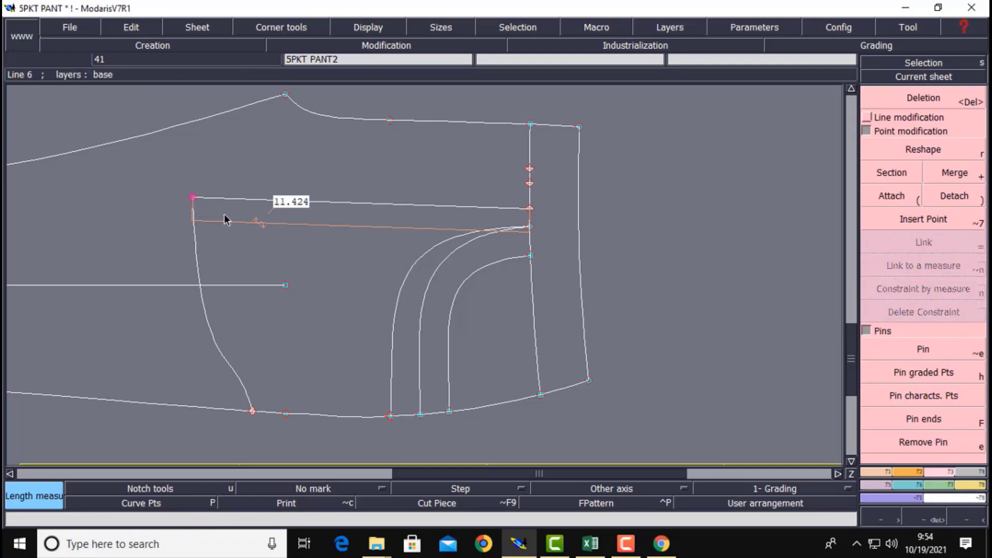
key("m")
left_click(195, 200)
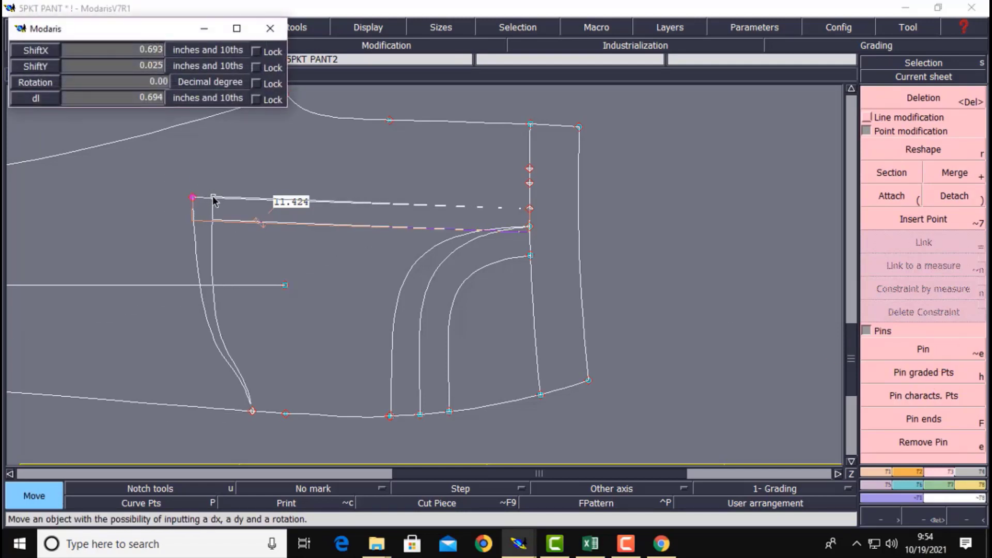
key("Down")
type("1")
key("Return")
type("00")
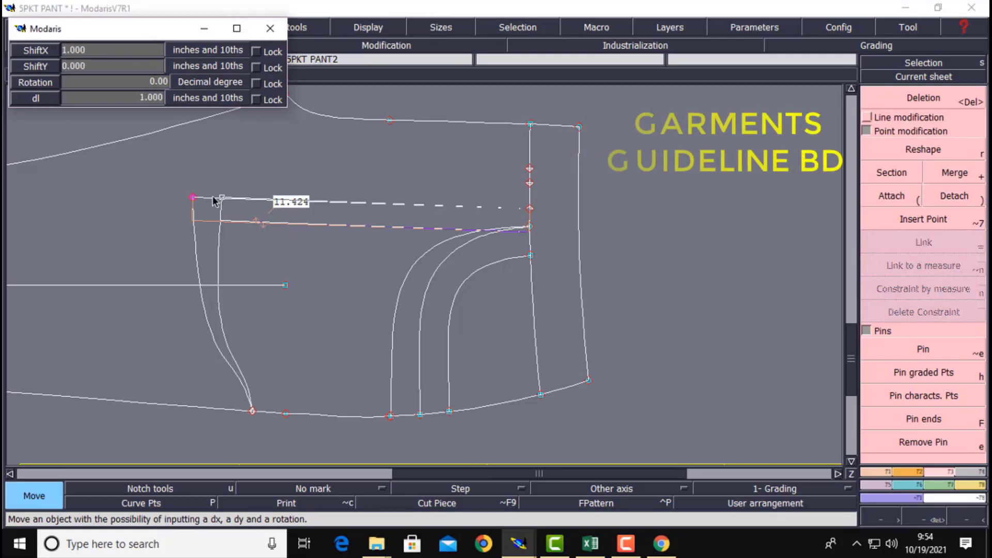
key("Return")
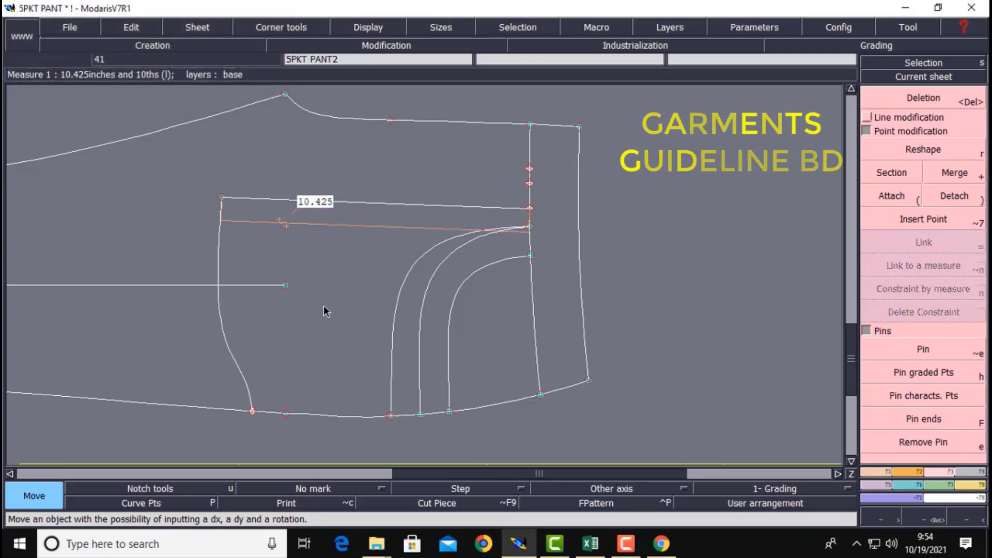
Move the same pocket bag corner back by -0.125 inch in X and 0 in Y.
left_click(221, 199)
key("BackSpace")
type("-0.125")
key("Tab")
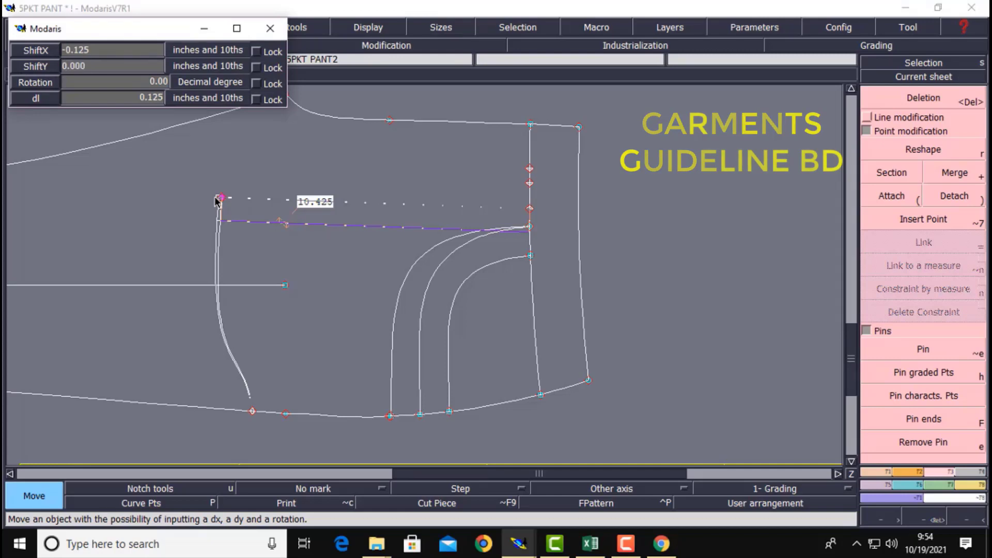
key("Return")
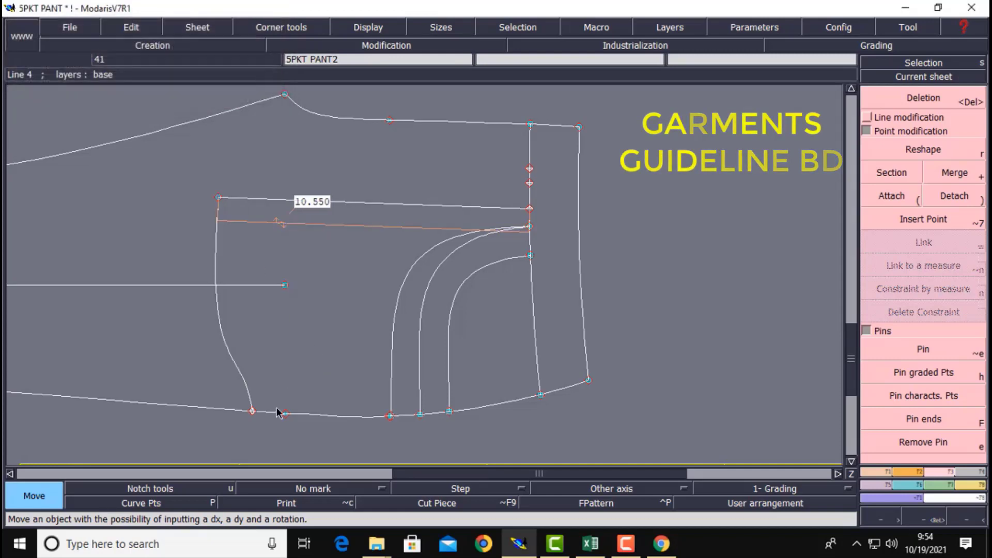
Try to move the bottom curve's end point on the side seam about 0.4 inch toward the waistband, and undo it.
left_click(254, 412)
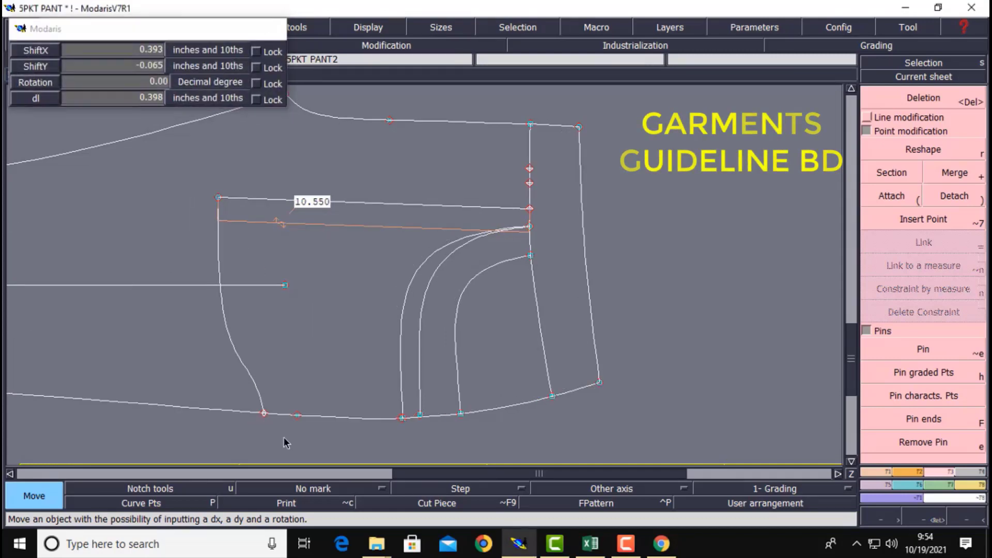
left_click(264, 413)
key("ctrl+z")
Reshape the bottom curve's end about 0.37 inch along the side seam toward the waistband, and delete the inner line's length measurement.
left_click(925, 151)
left_click(254, 412)
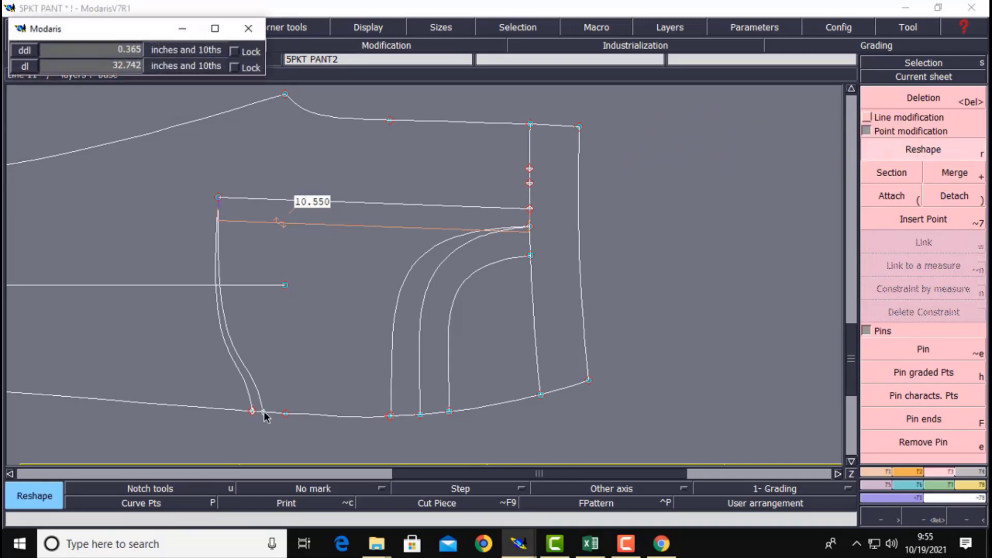
left_click(264, 412)
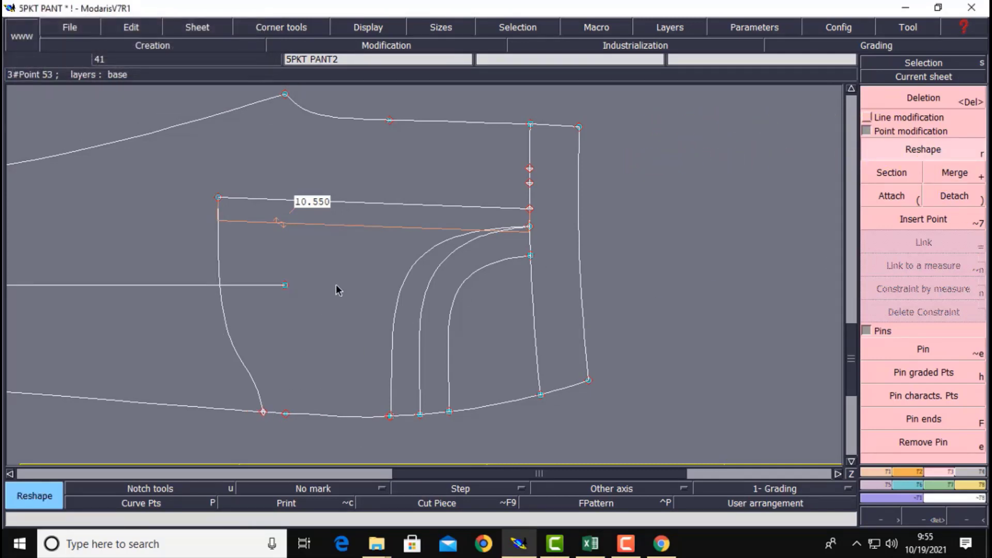
key("Delete")
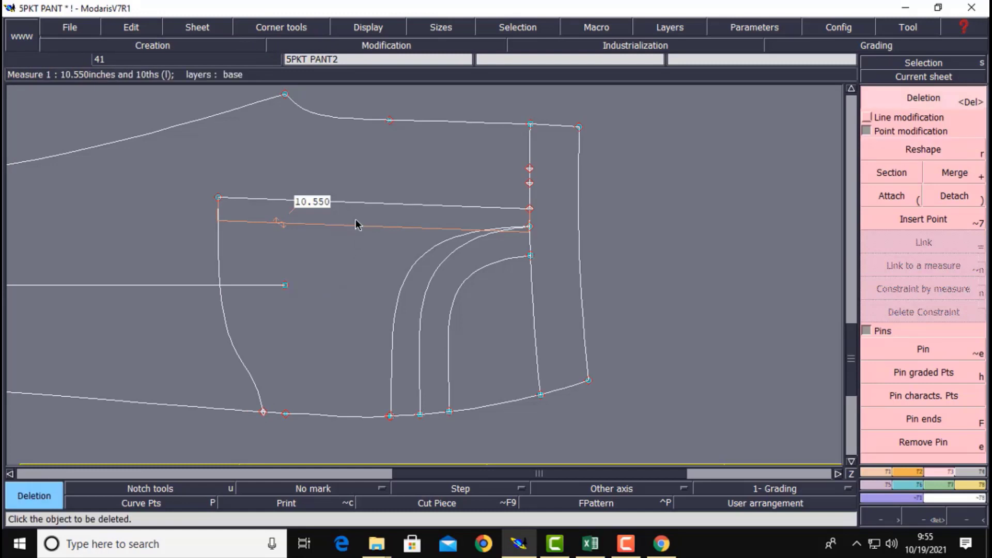
left_click(324, 226)
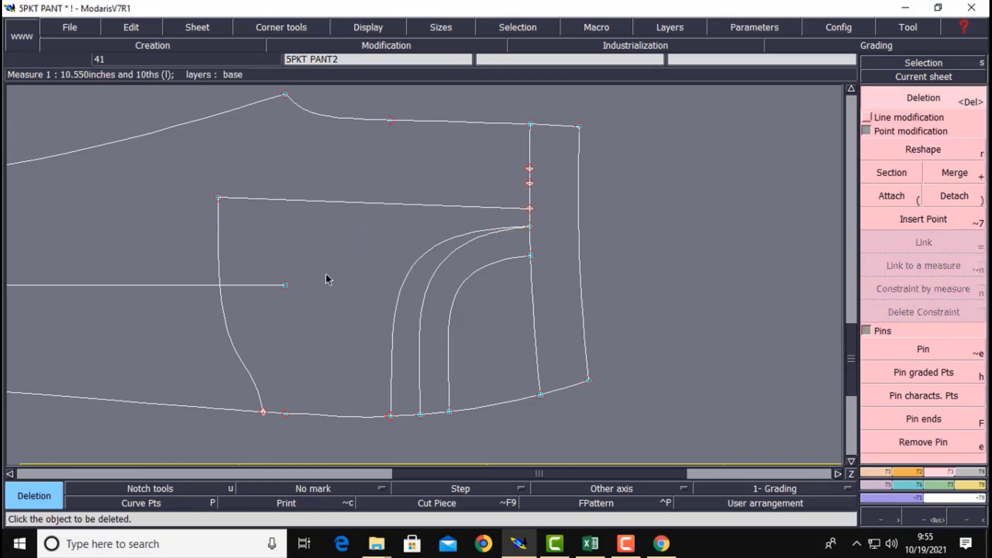
Switch the length unit to centimetres.
left_click(753, 28)
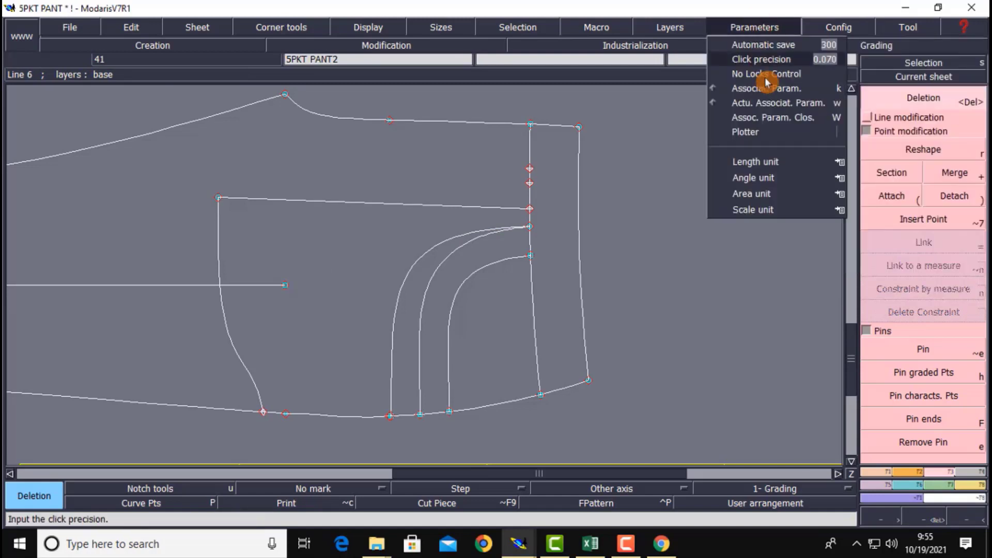
mouse_move(829, 163)
left_click(882, 208)
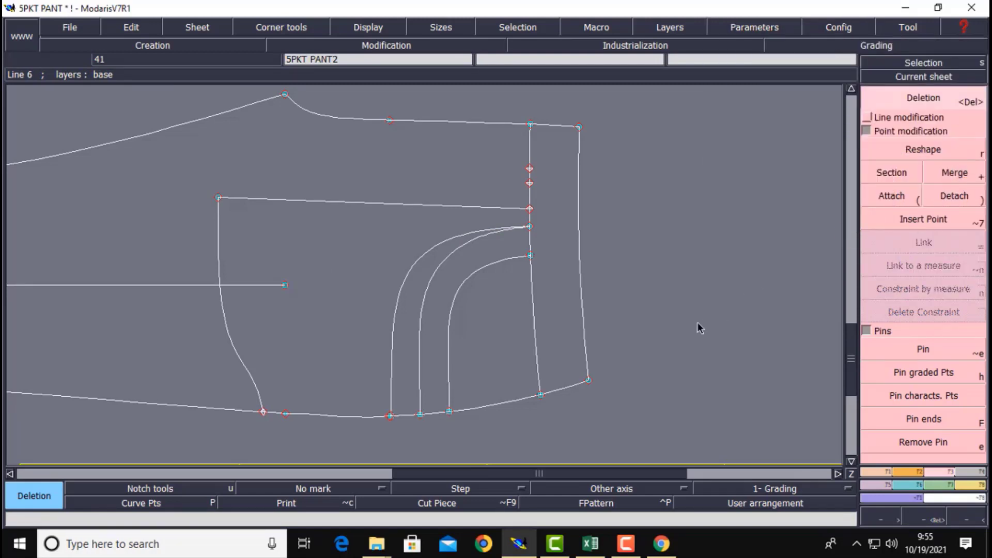
Insert points at the pocket bag outline's two ends, on the waistband seam and on the side seam.
left_click(924, 76)
left_click(724, 207)
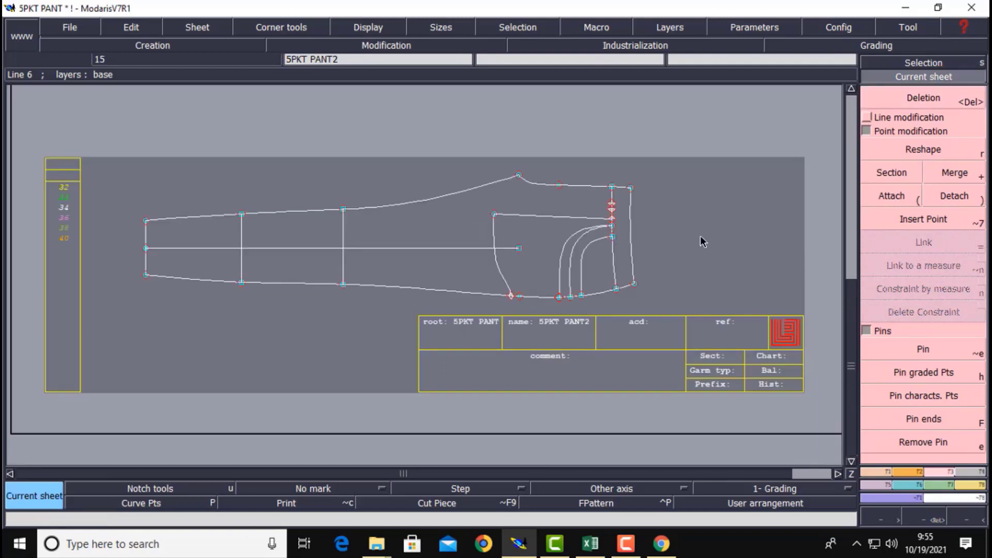
key("Return")
left_click_drag(439, 155, 692, 329)
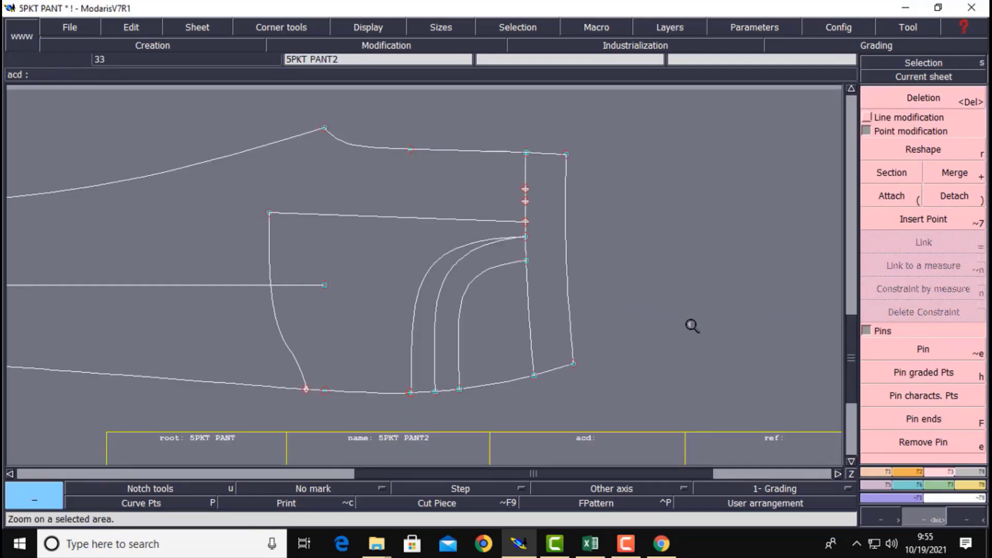
left_click_drag(180, 136, 671, 419)
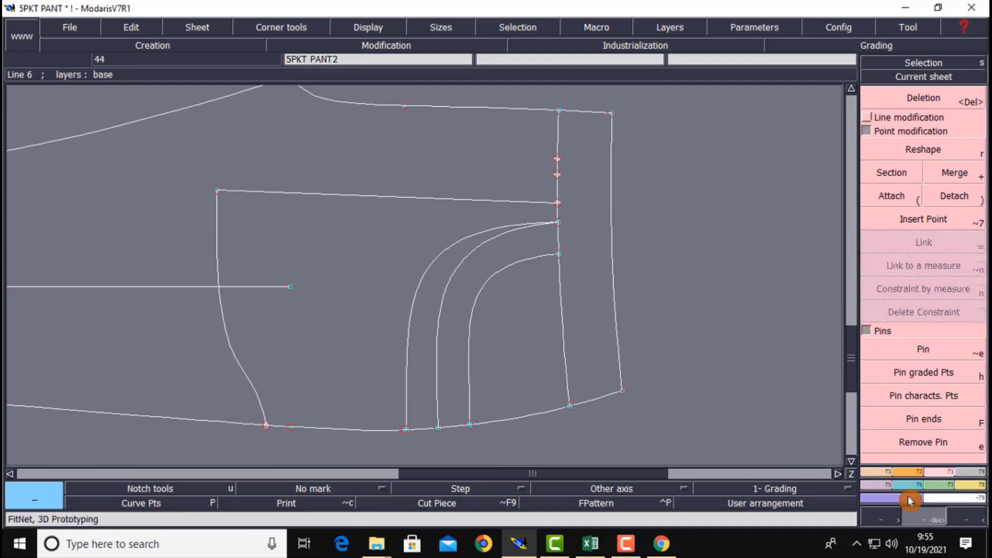
left_click(940, 374)
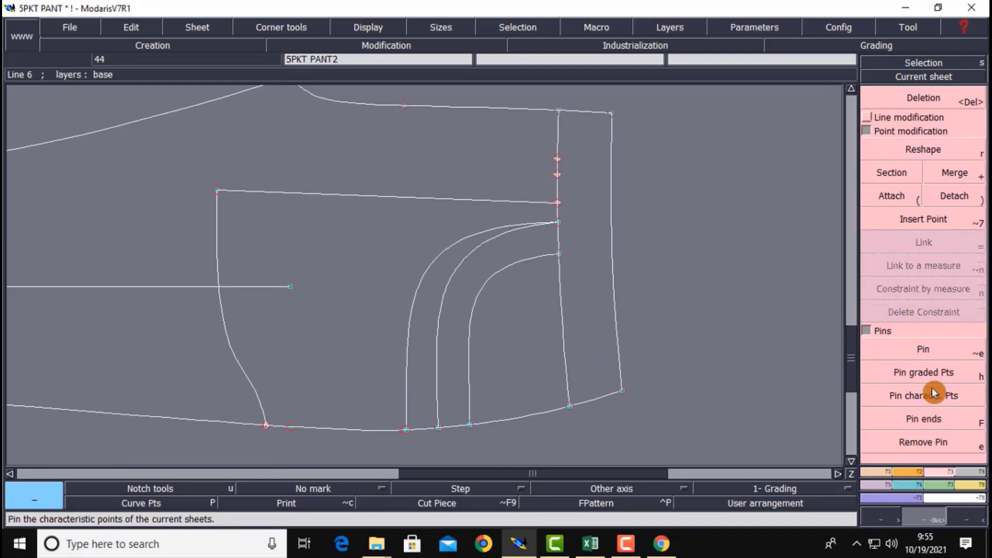
left_click(866, 122)
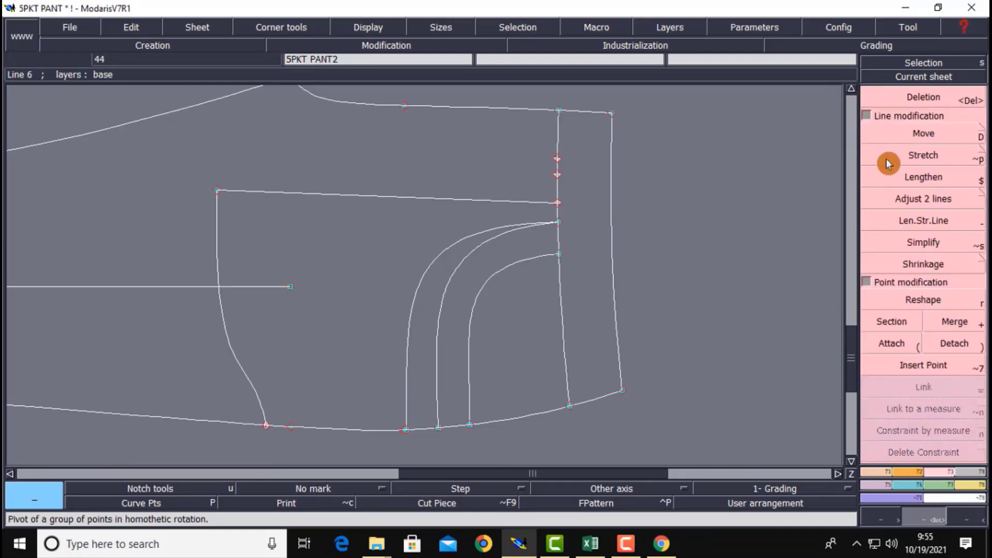
left_click(930, 366)
left_click(557, 203)
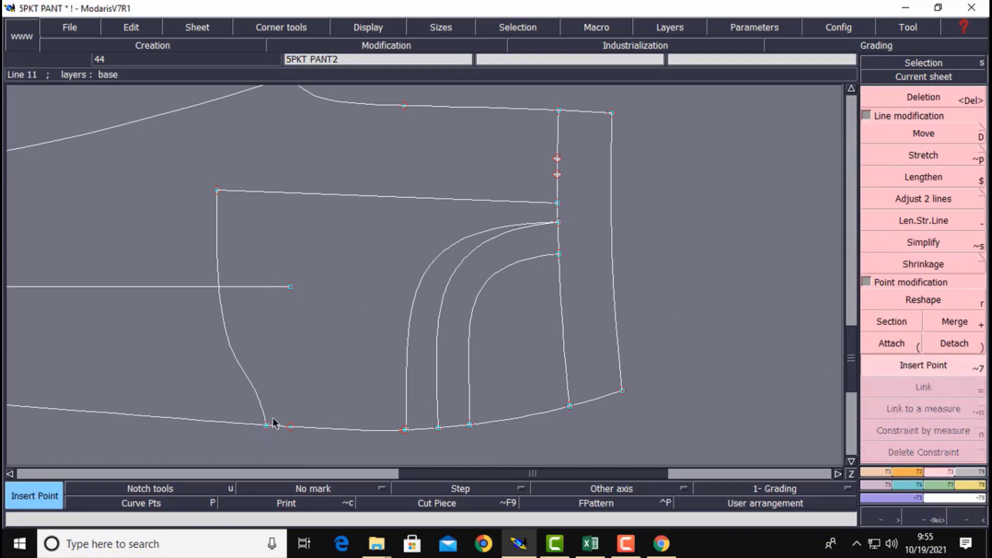
Delete the extra side seam point beside the outermost pocket curve's end, and reshape the side seam there into a smooth curve.
key("z")
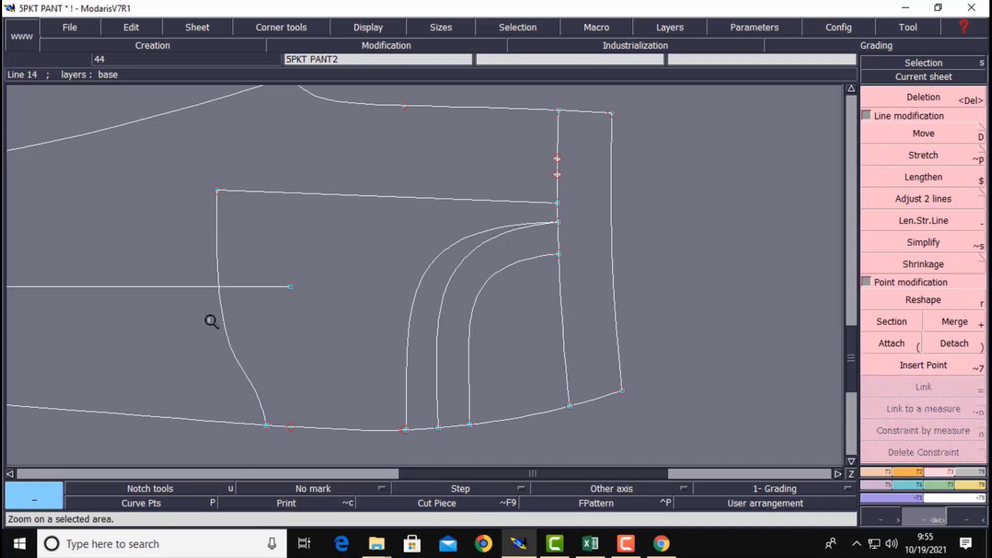
left_click_drag(335, 419, 563, 449)
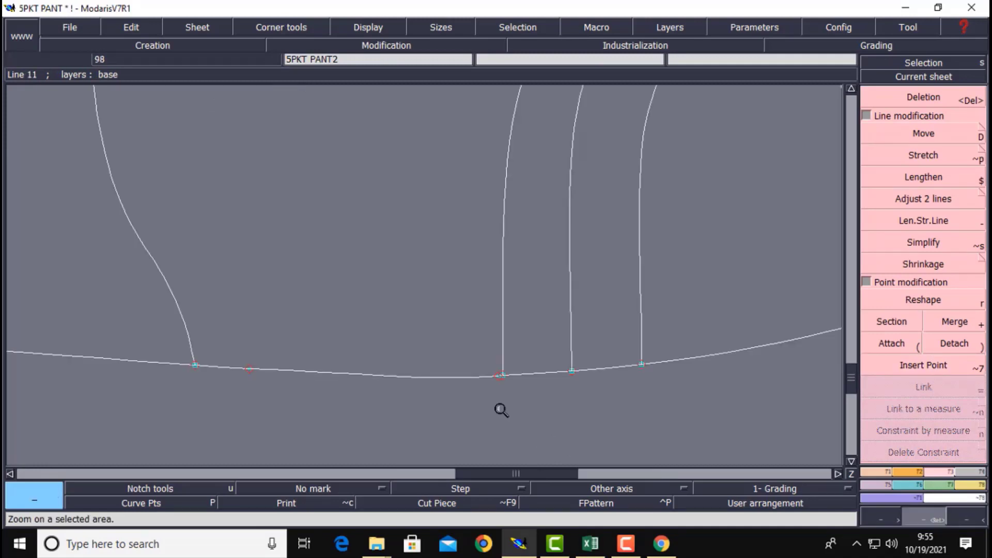
key("Delete")
left_click(497, 381)
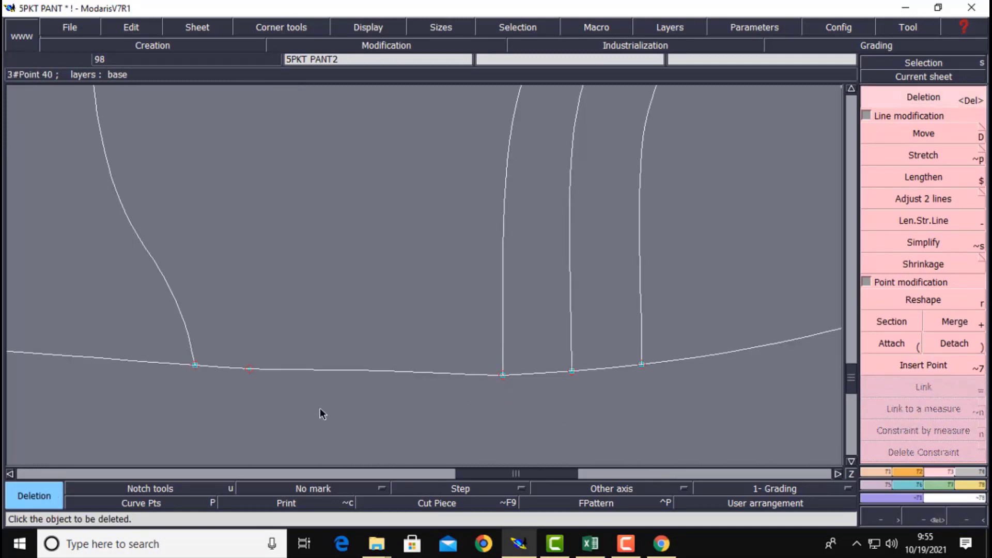
key("h")
key("r")
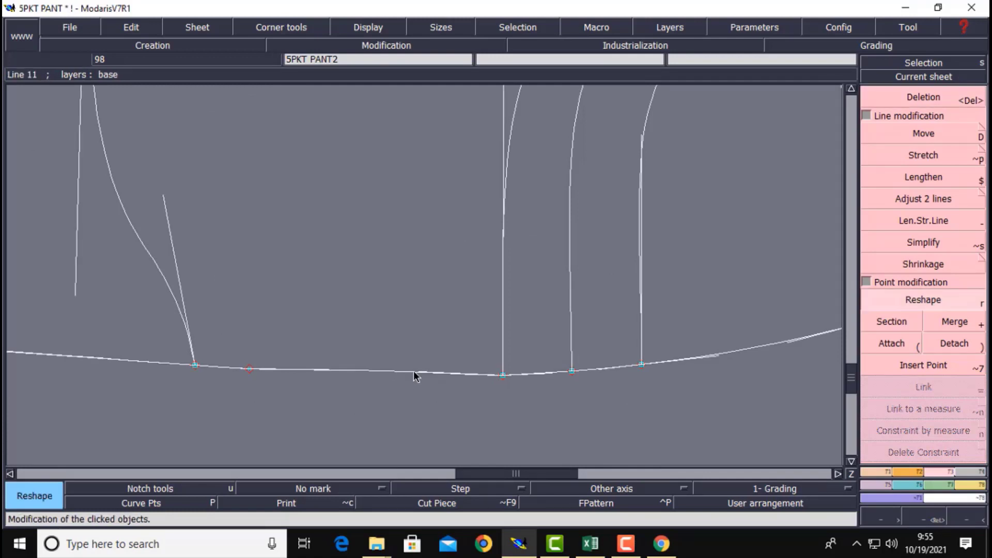
left_click_drag(439, 372, 359, 381)
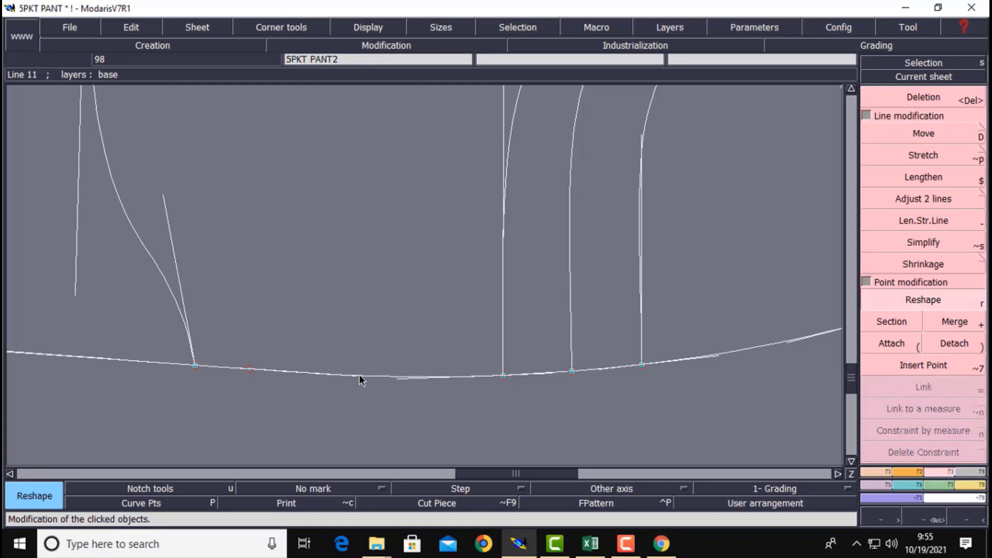
Hide the curve handles and delete the two fly width marks on the waistband seam.
left_click(901, 78)
left_click(712, 242)
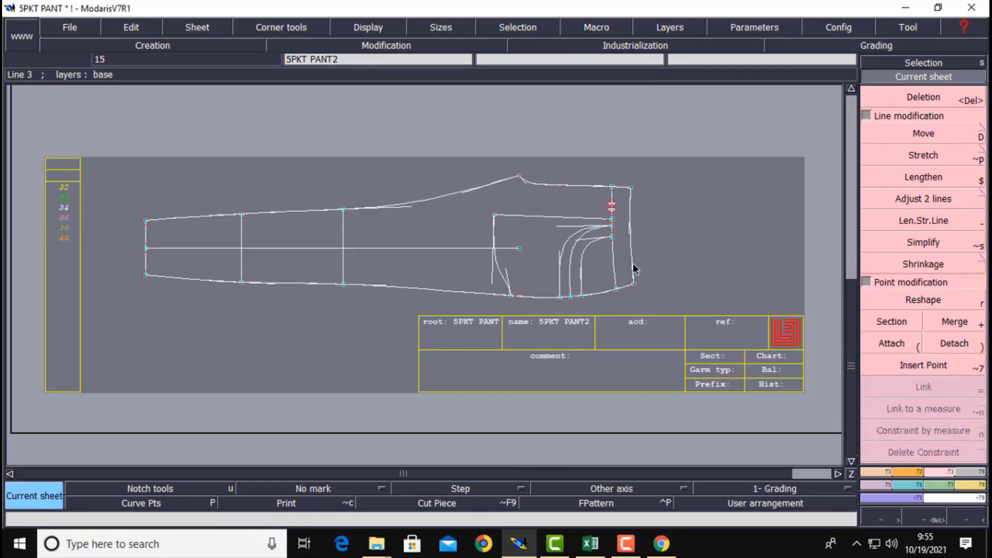
key("z")
left_click_drag(381, 150, 692, 313)
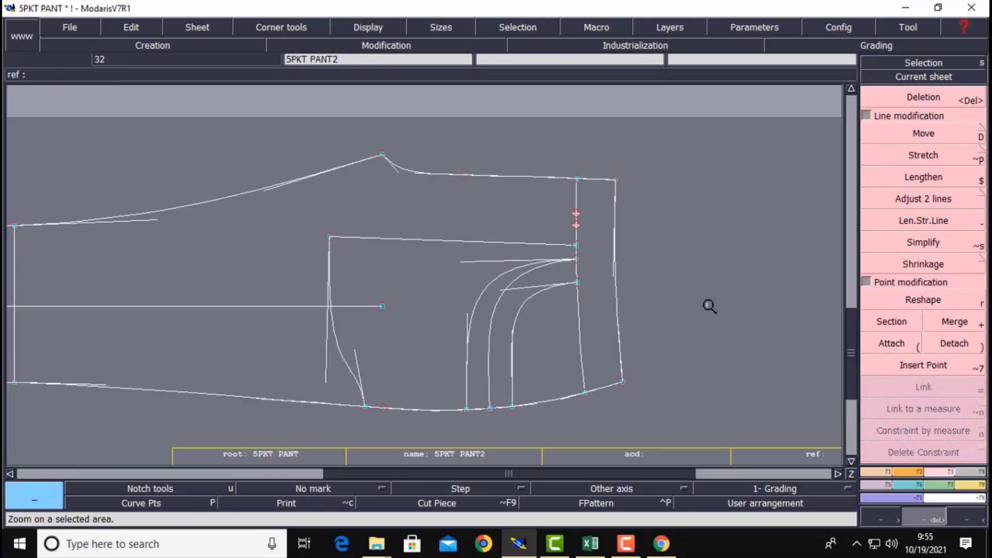
key("h")
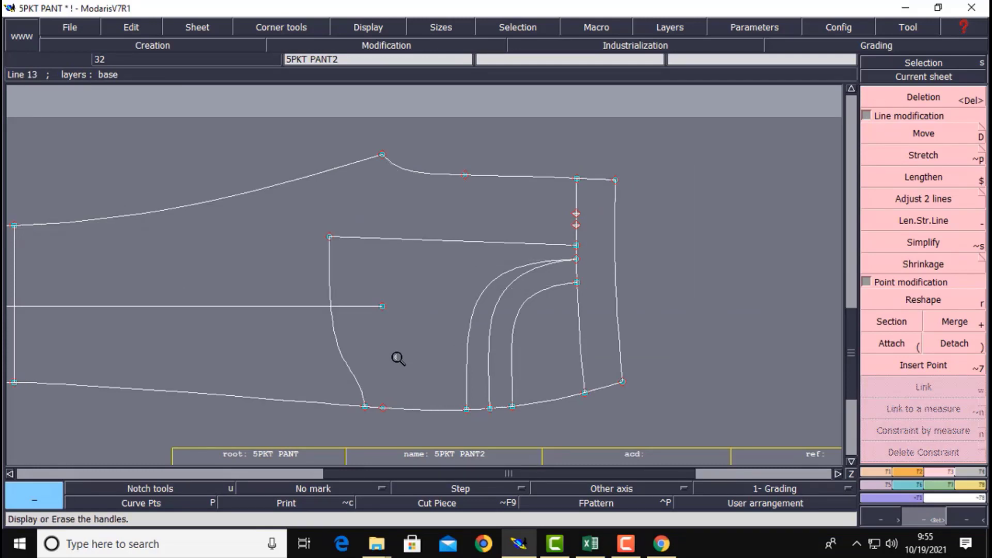
left_click_drag(244, 146, 701, 435)
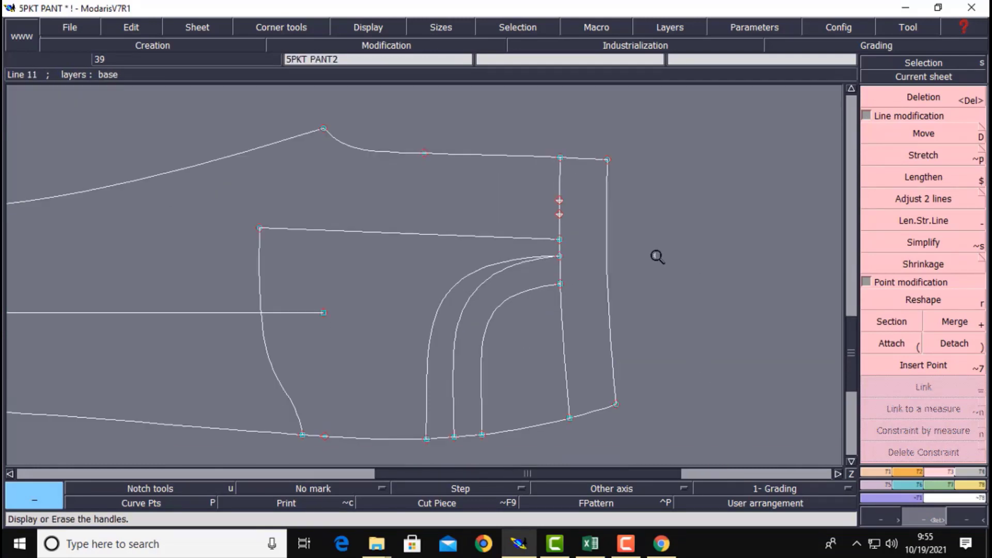
key("Delete")
left_click(559, 212)
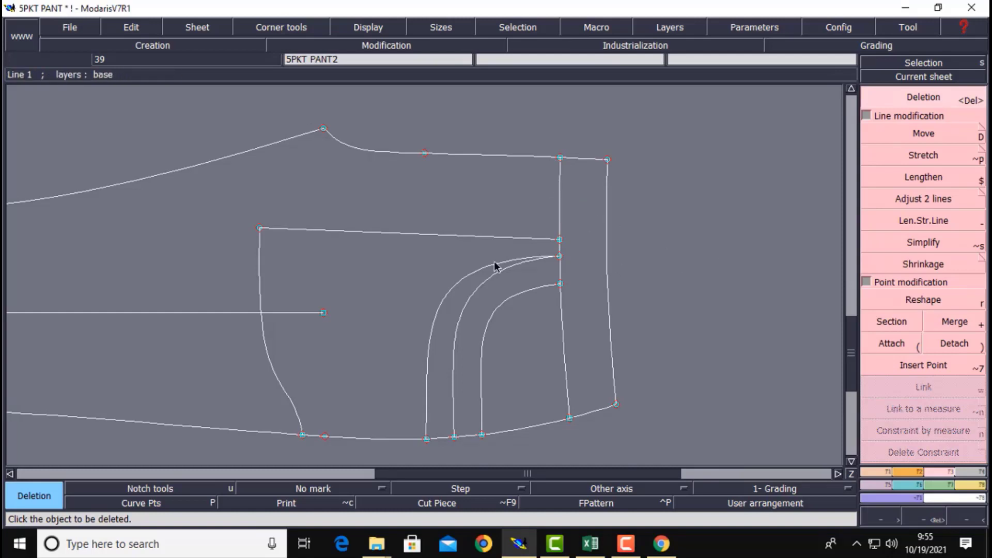
Switch to the Excel size chart to check the size 34 measurements and style sketches, and return to the Modaris pattern.
left_click(881, 82)
left_click(788, 143)
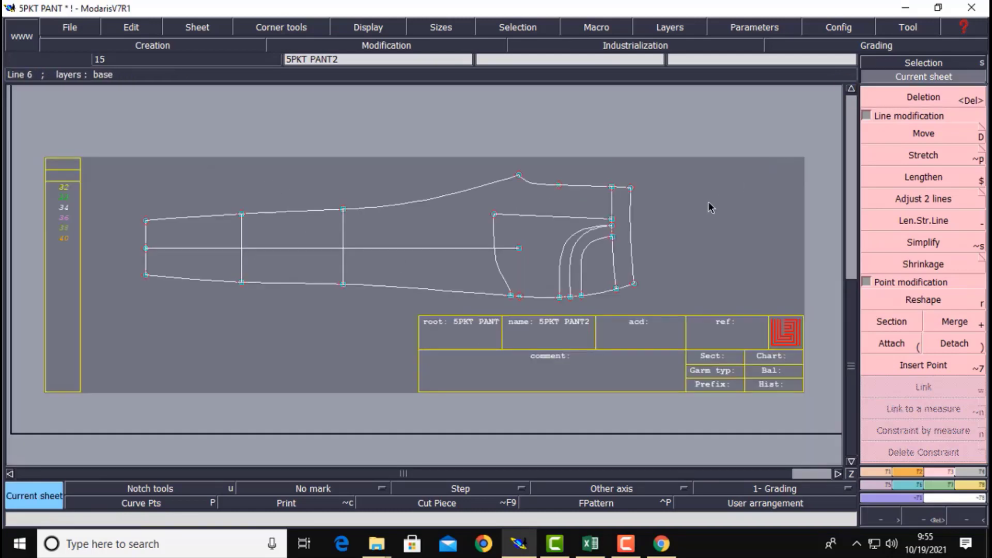
key("Return")
left_click_drag(452, 158, 697, 336)
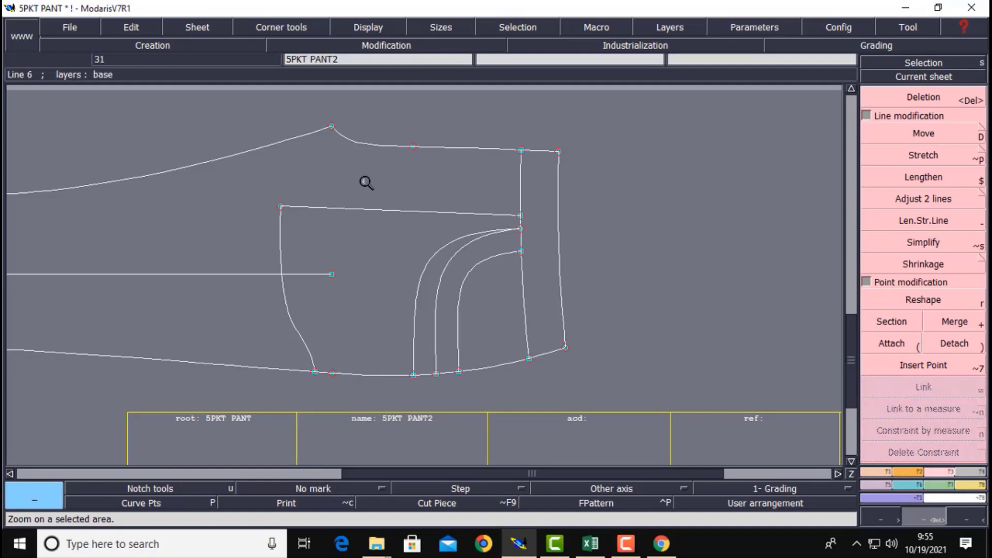
left_click_drag(194, 125, 625, 404)
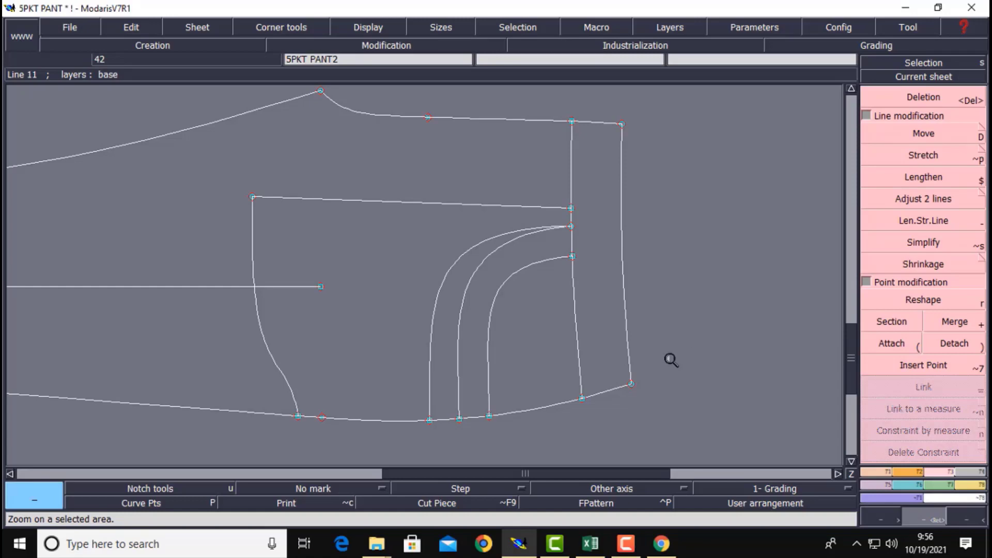
left_click(592, 546)
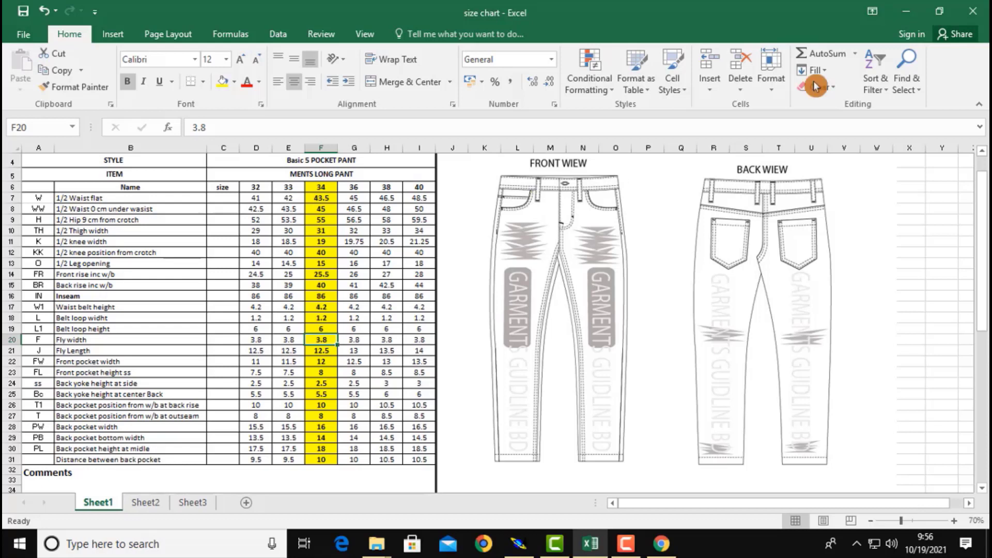
left_click(908, 17)
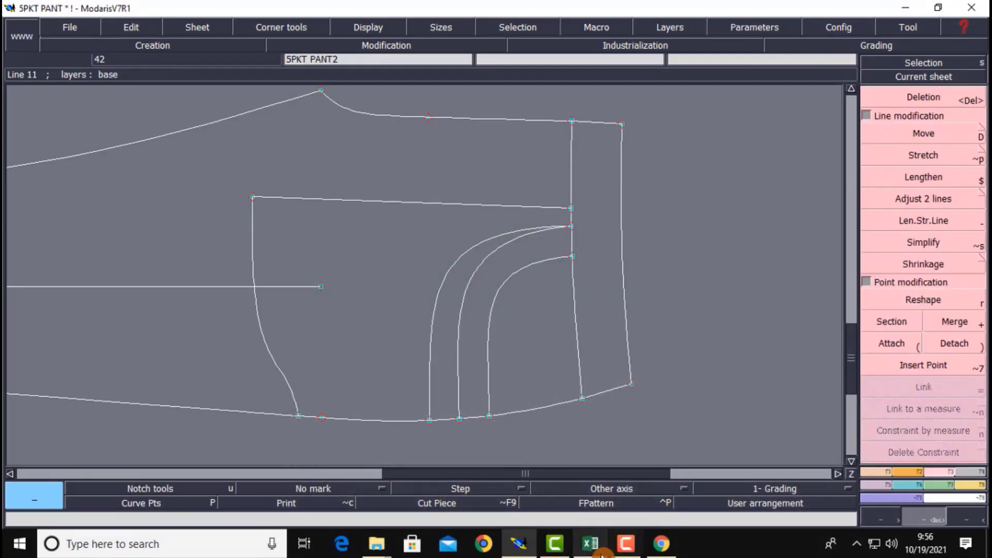
left_click(593, 547)
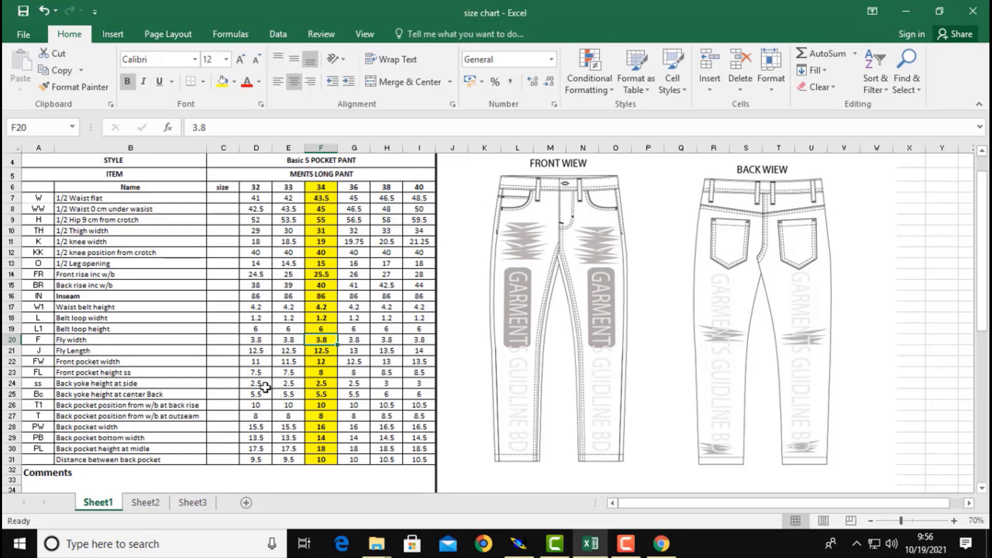
left_click(906, 11)
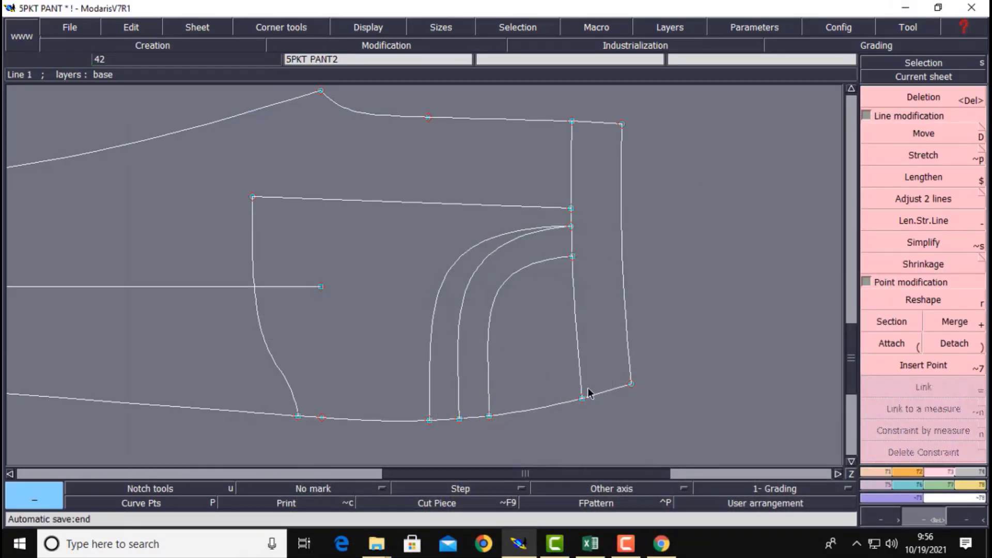
Place a developed point on the side seam 2.5 cm from the waistband seam, toward the leg.
left_click(880, 475)
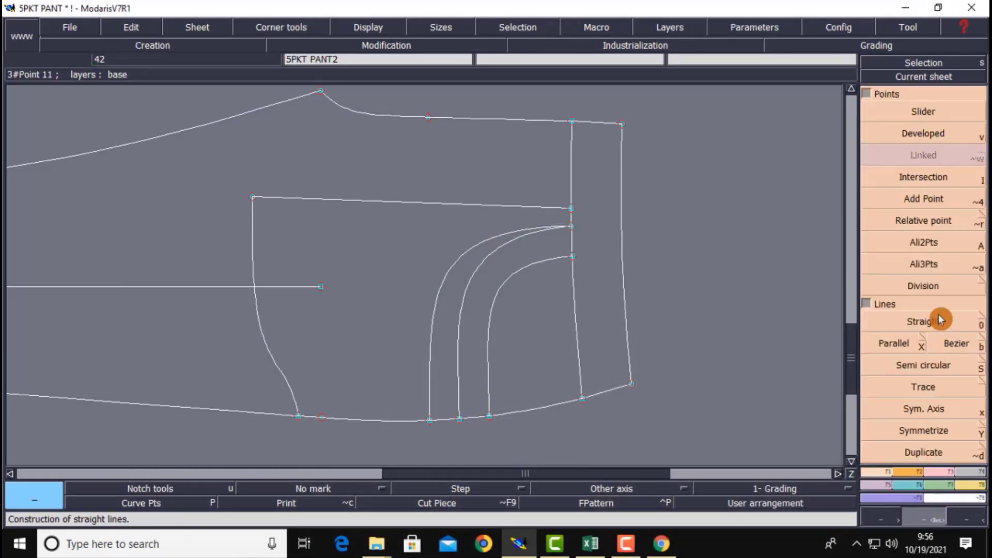
left_click(937, 133)
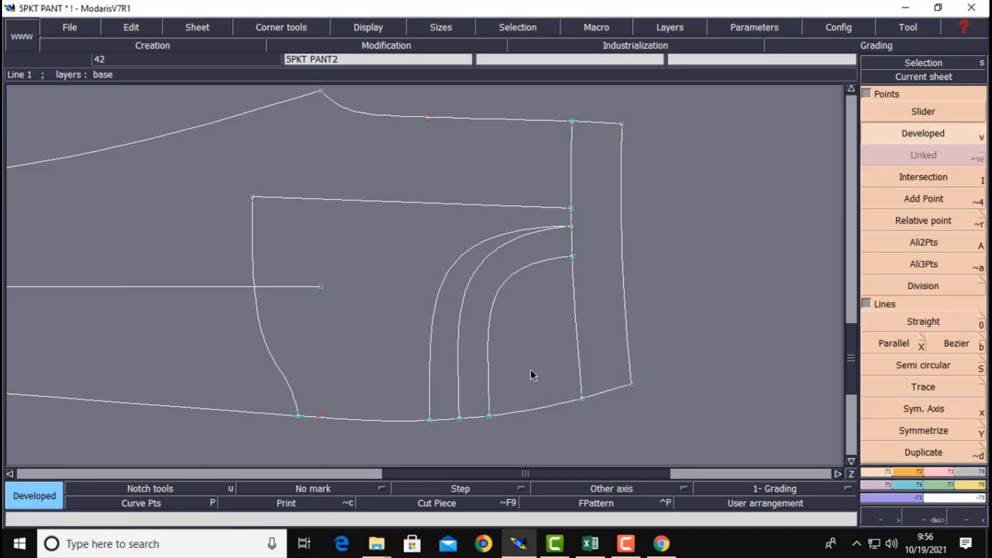
left_click(582, 399)
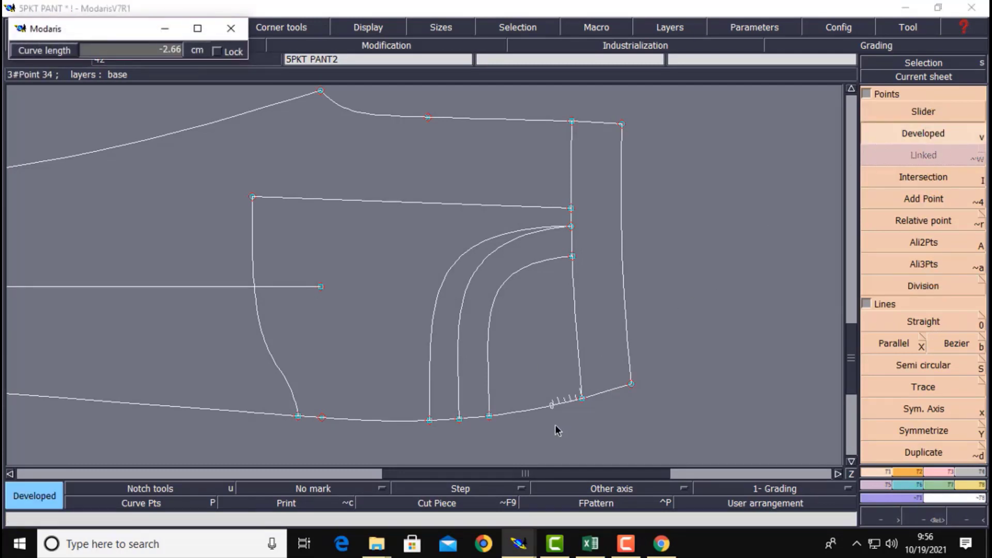
type("-")
key("Return")
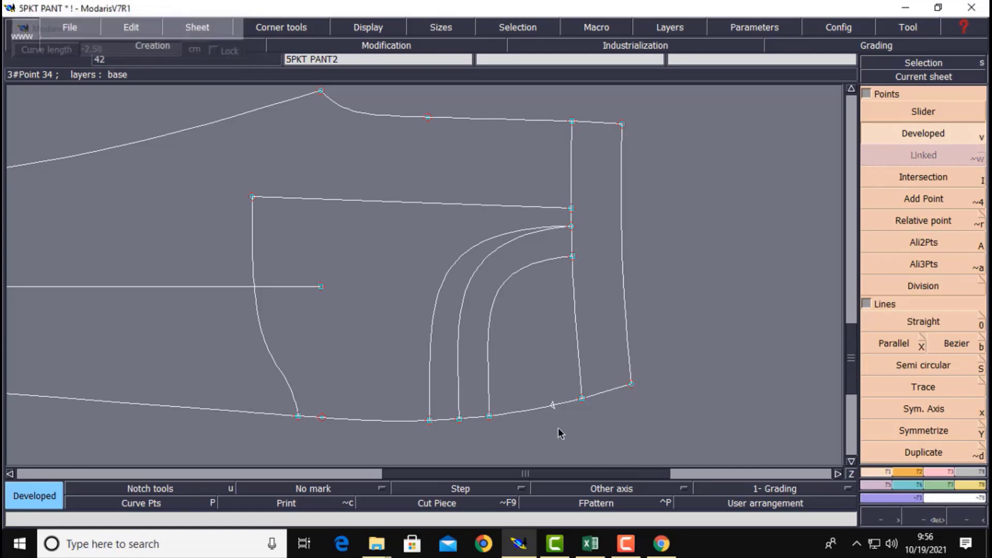
Try a straight line from the developed point across to the pocket bag's inner line, and undo both the line and the point.
key("0")
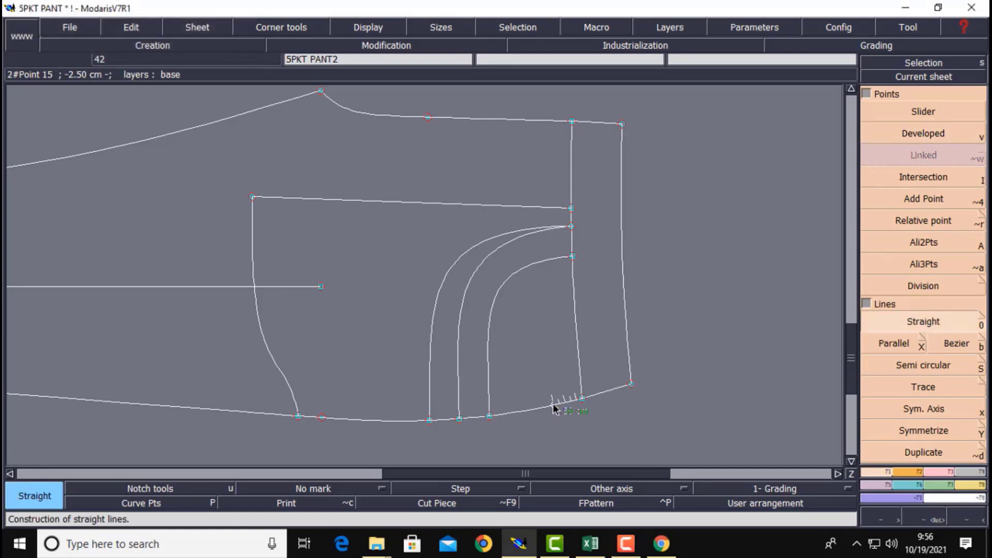
left_click(553, 405)
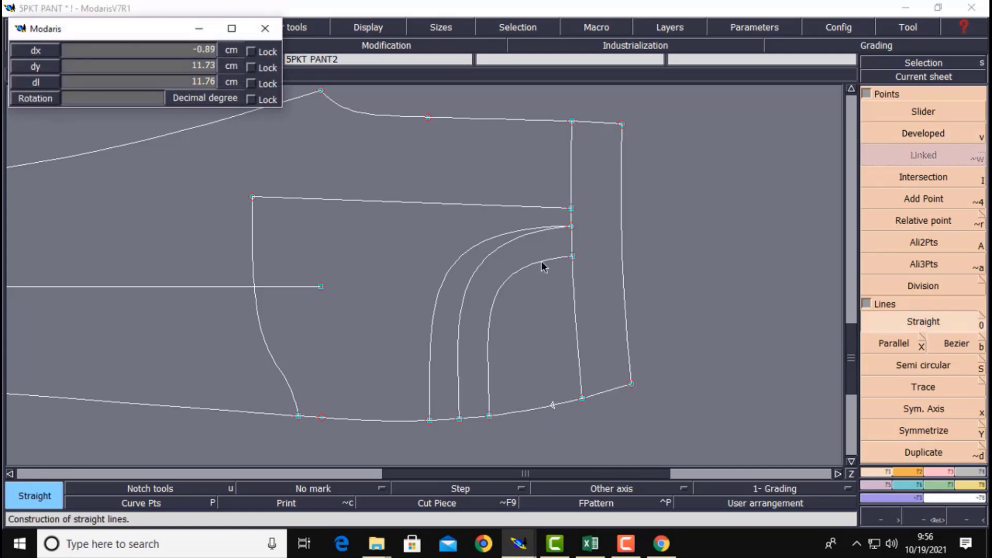
left_click(544, 210)
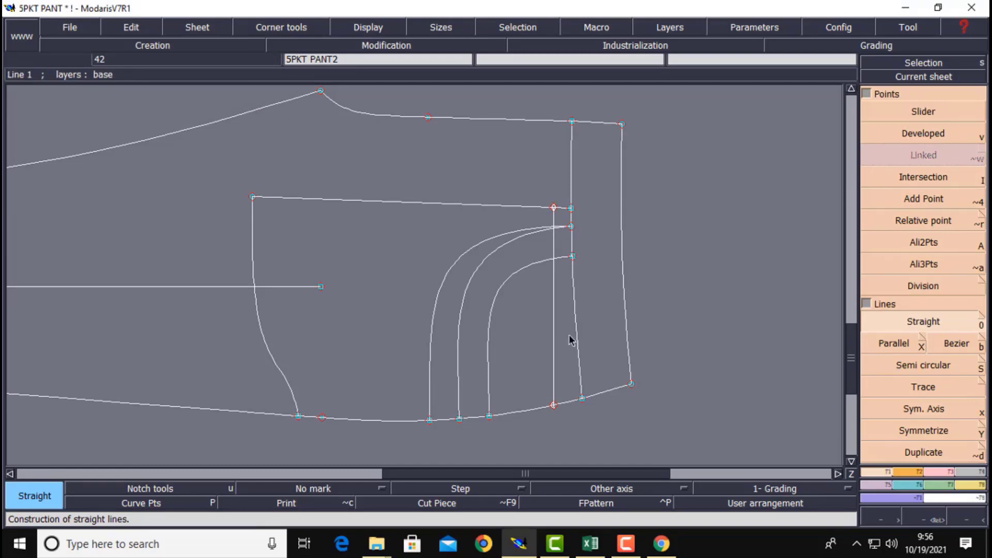
key("ctrl+z")
key("x")
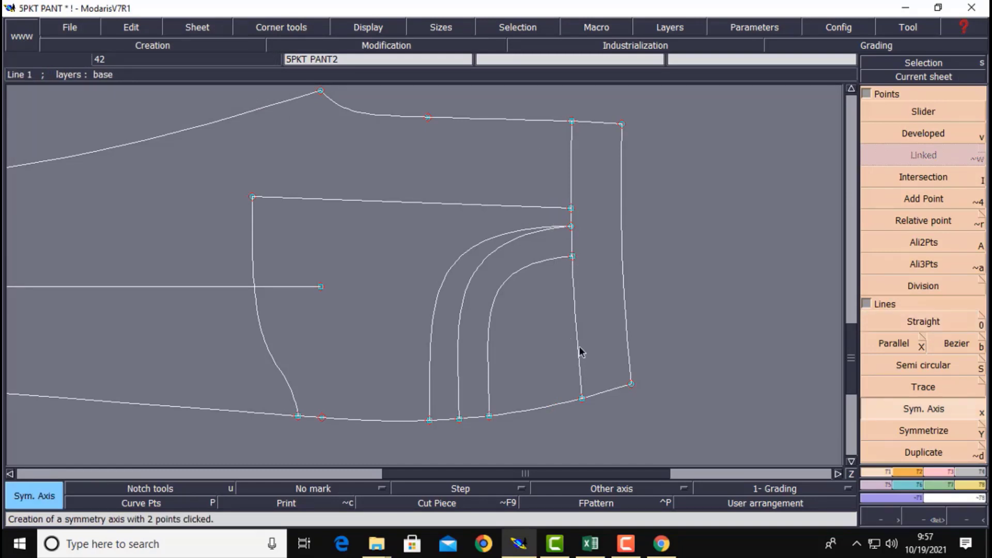
left_click(564, 352)
key("ctrl+z")
Try a line parallel to the waistband seam at 2.50 cm toward the leg, and undo it.
key("shift+x")
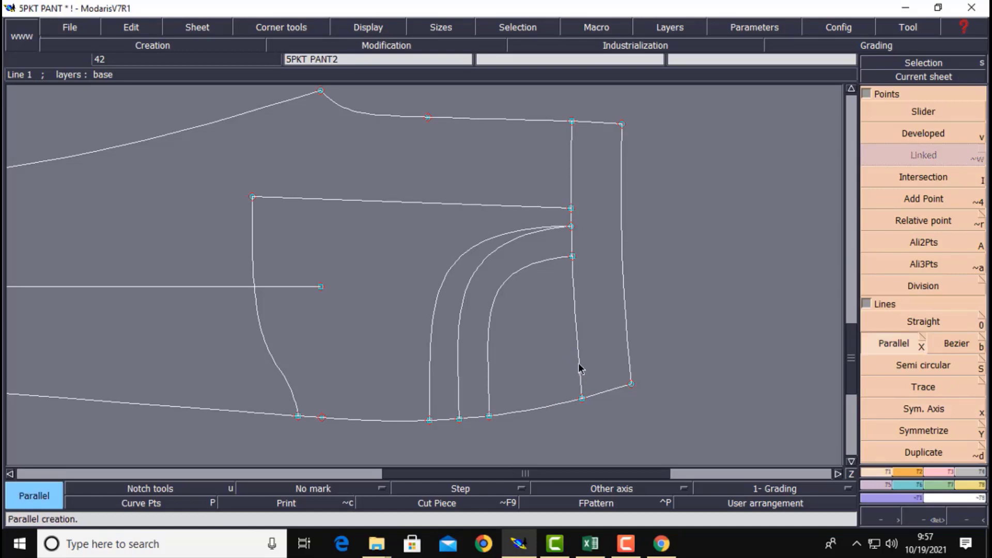
left_click(579, 364)
type("2.50")
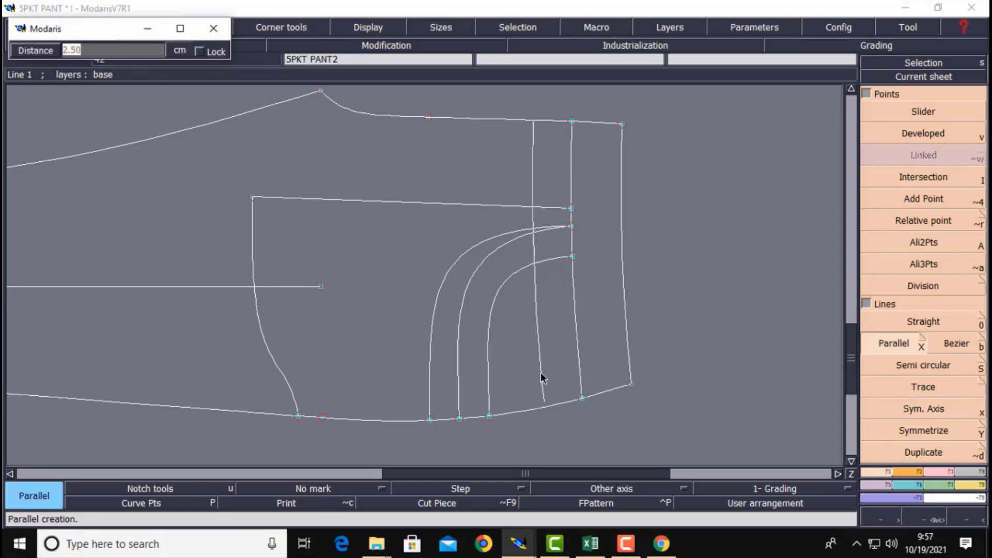
key("Return")
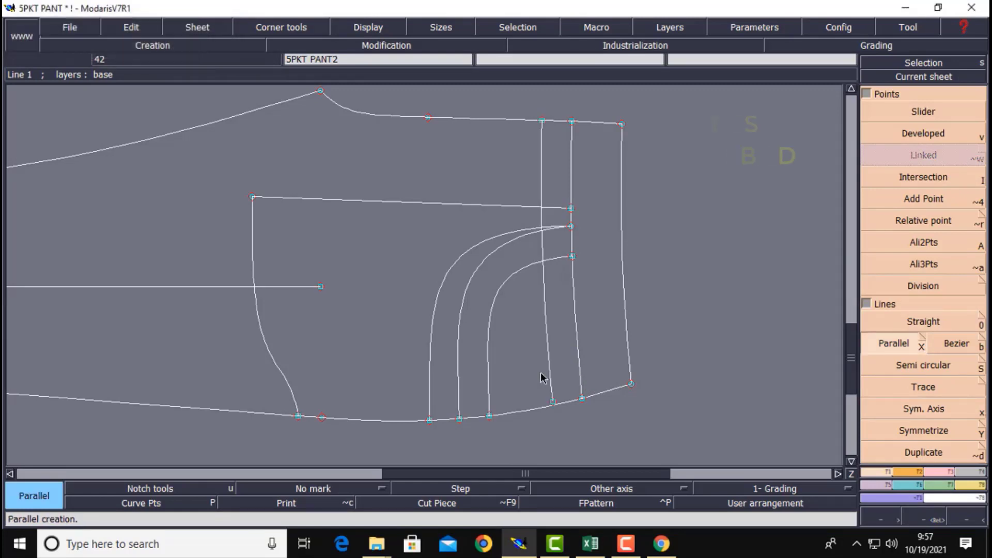
key("ctrl+z")
Create a line parallel to the waistband seam at a distance of 2.5 cm toward the leg.
left_click(865, 345)
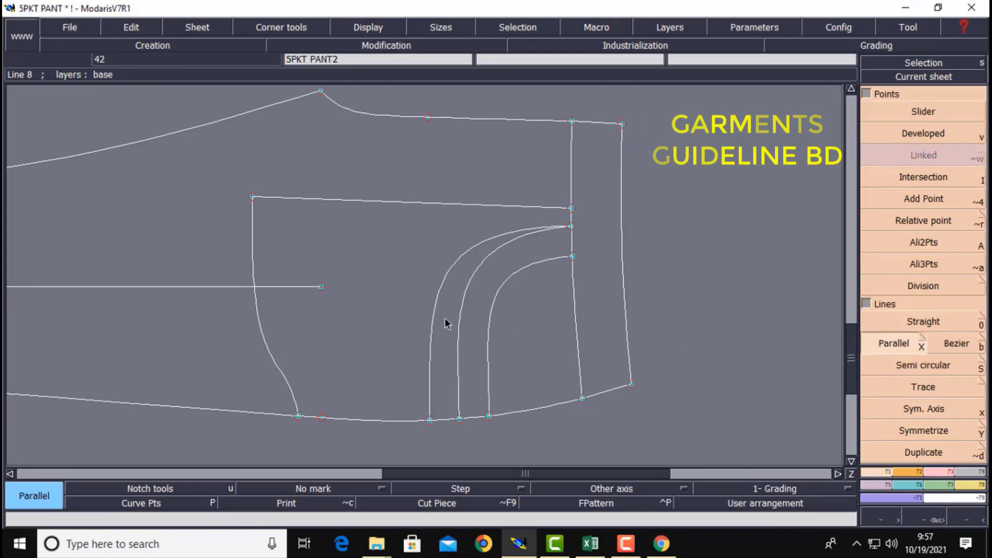
left_click(575, 310)
key("Down")
type("2.5")
key("Return")
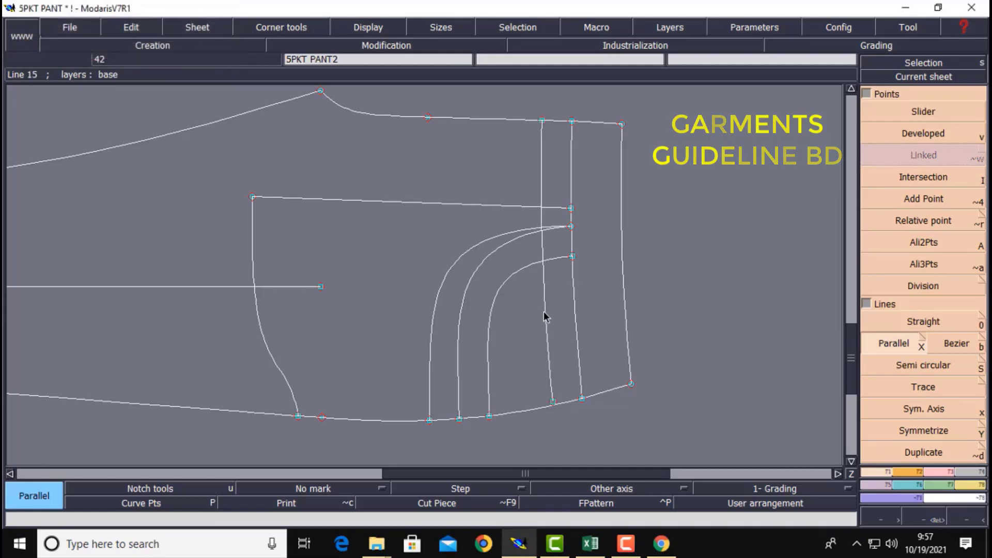
Lengthen the side-seam end of the new parallel line so it runs slightly past the side seam.
left_click(937, 473)
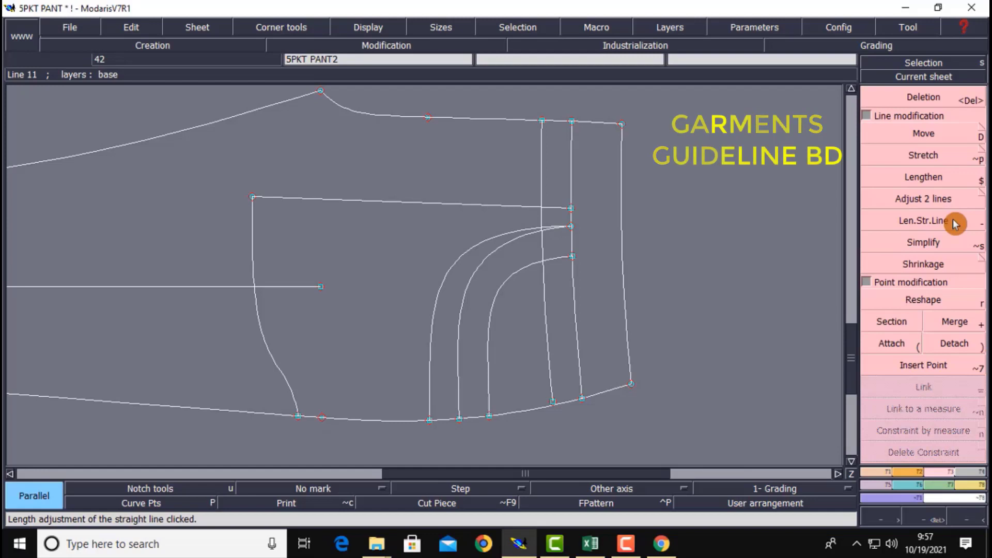
left_click(916, 228)
left_click(553, 400)
left_click(576, 414)
left_click(894, 228)
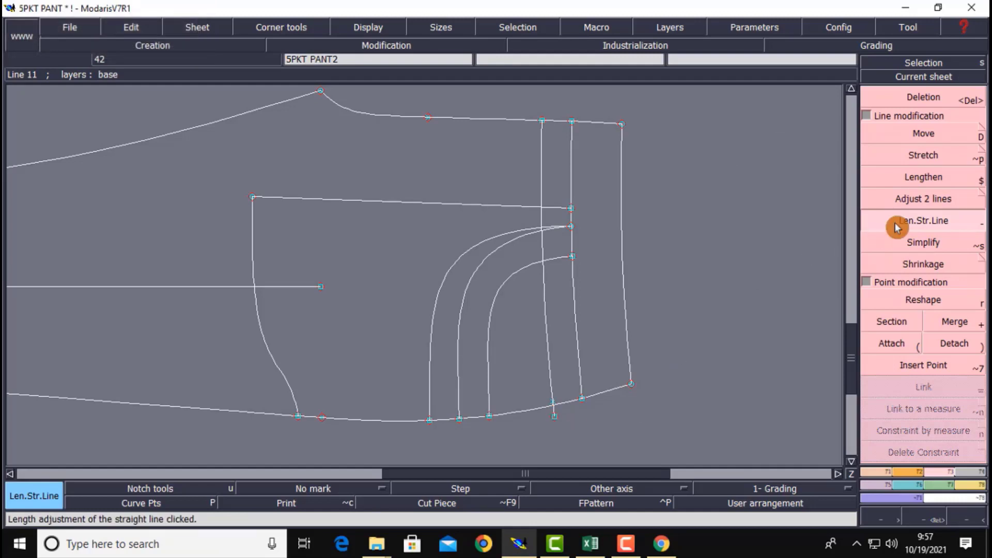
Trim the parallel line's other end to the outermost pocket curve and delete its leftover point near the side seam.
left_click(899, 200)
left_click(540, 248)
left_click(506, 234)
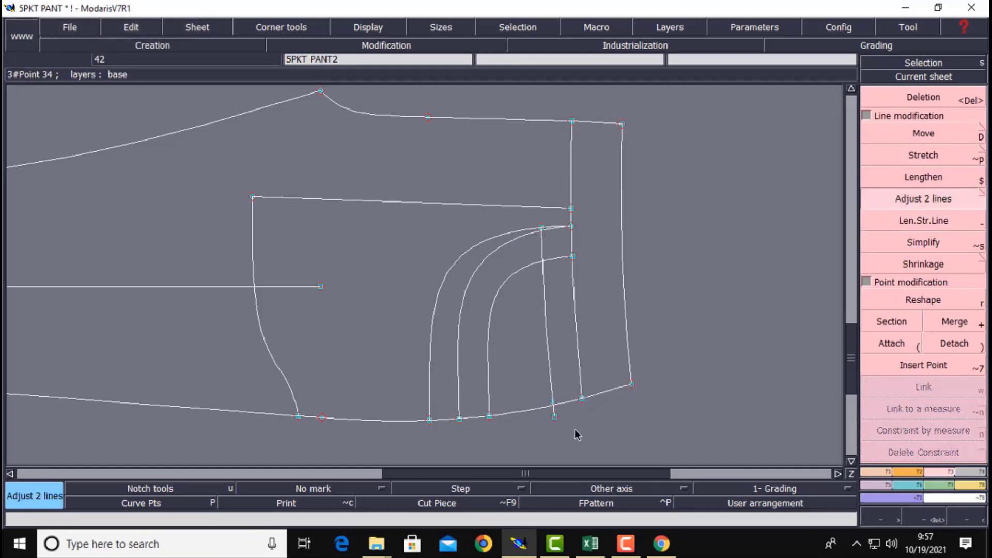
key("Delete")
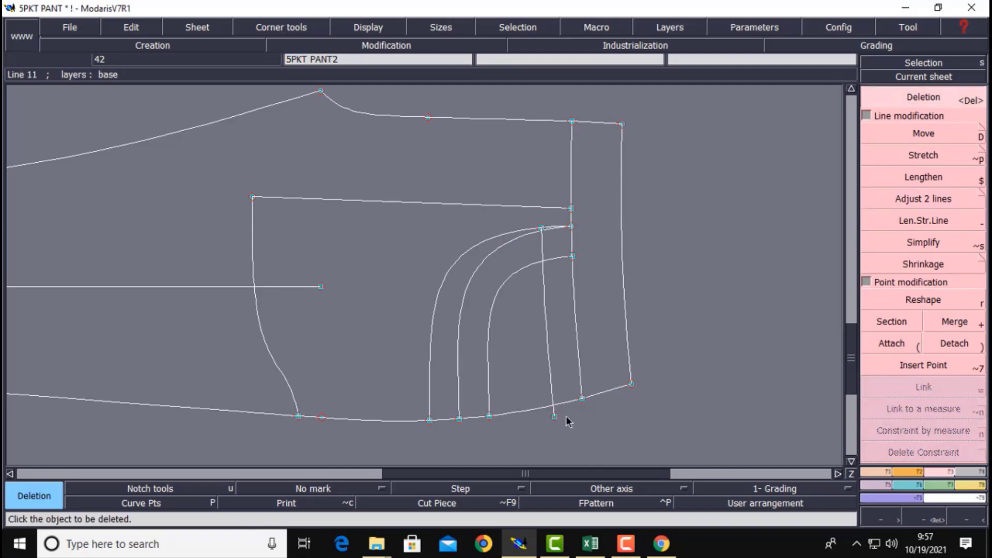
Insert a point where the parallel line crosses the side seam, and delete the line's excess end beyond it.
left_click(882, 472)
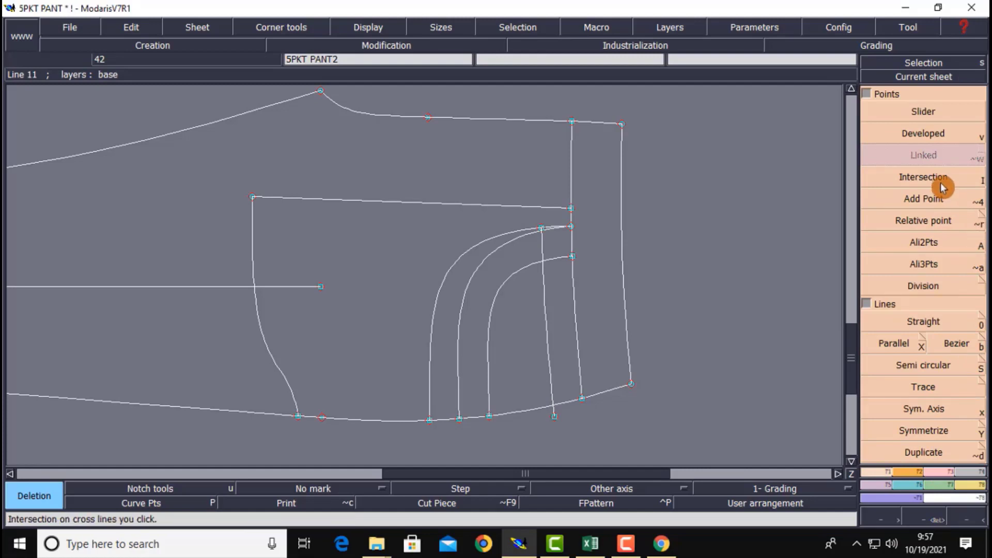
left_click(937, 181)
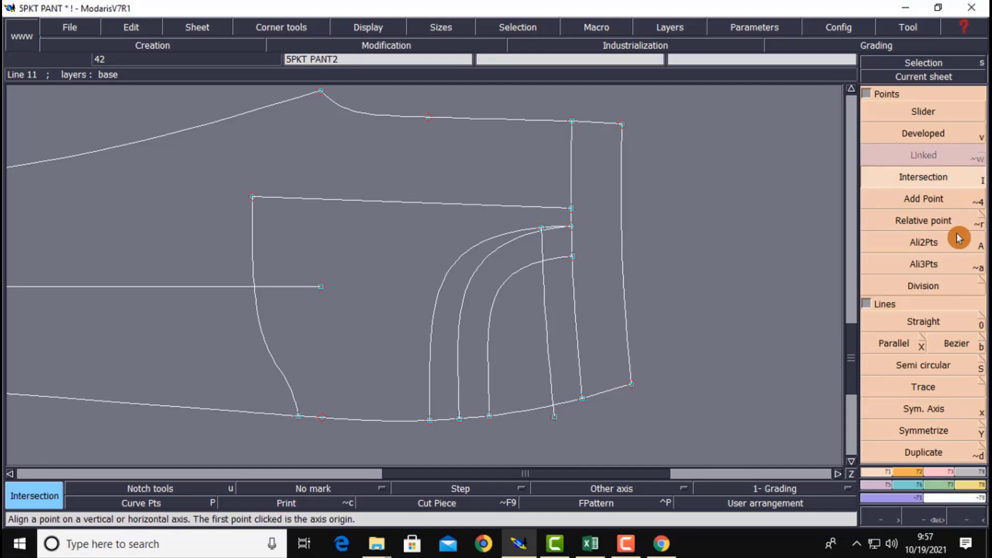
left_click(553, 406)
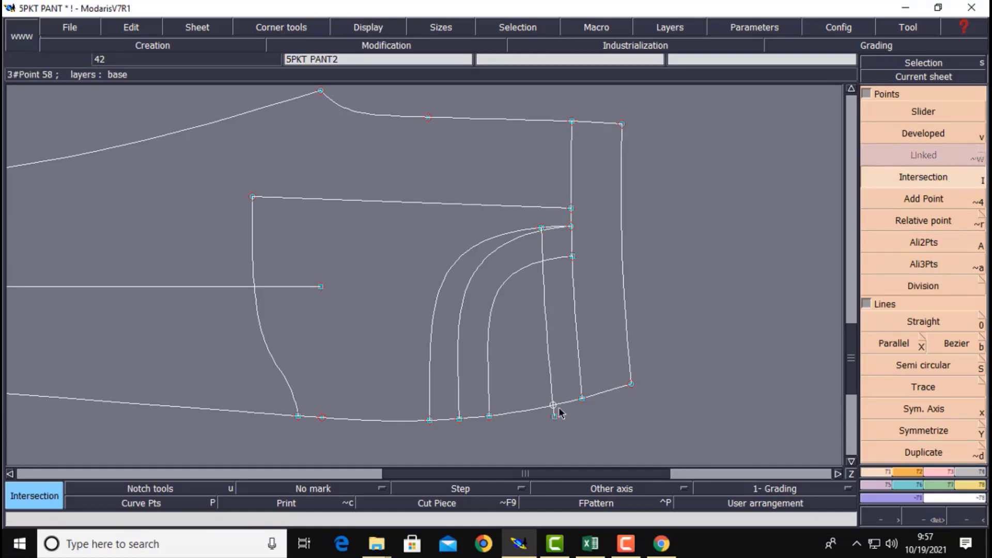
left_click(941, 479)
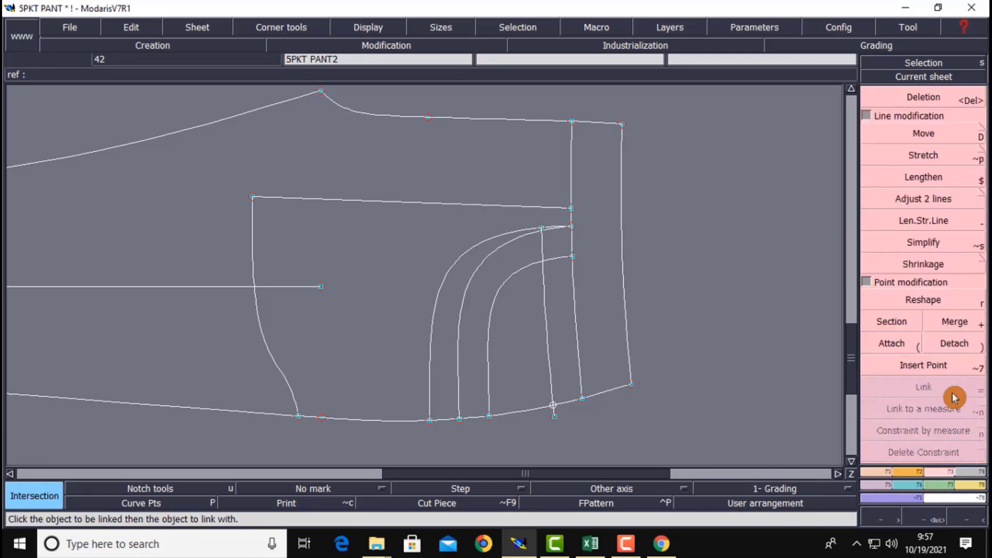
left_click(938, 368)
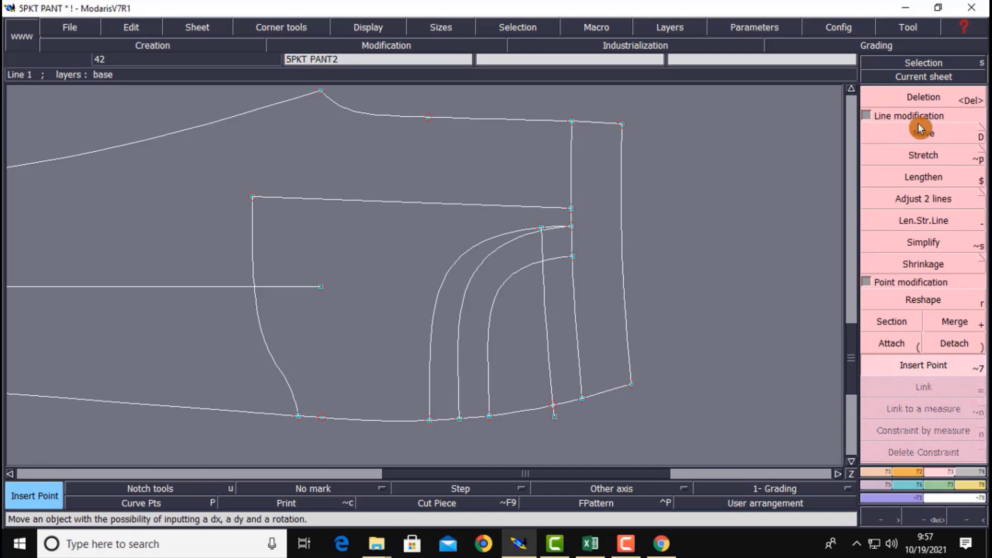
left_click(920, 103)
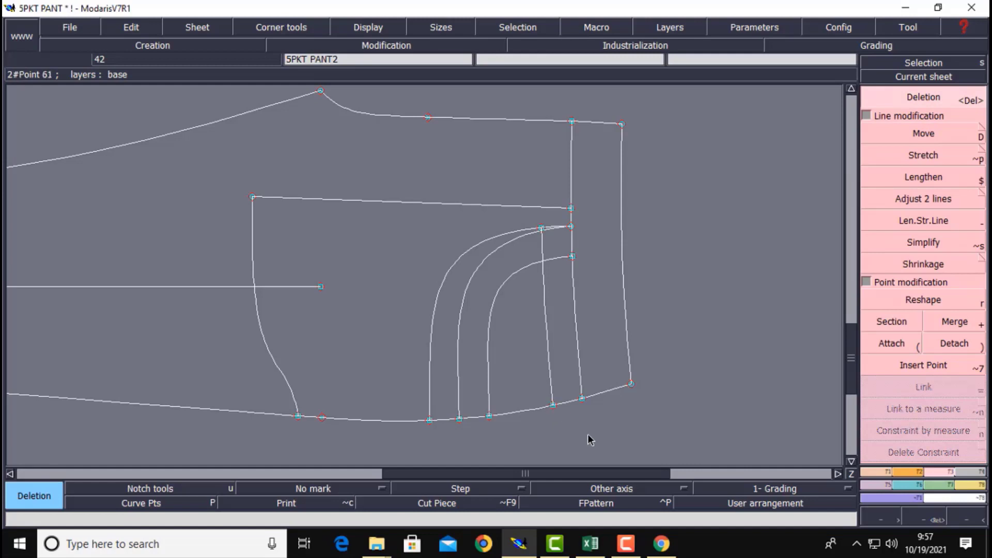
Check the size chart and front view sketch in Excel, and return to Modaris with the whole pant front sheet in view.
mouse_move(591, 551)
left_click(612, 481)
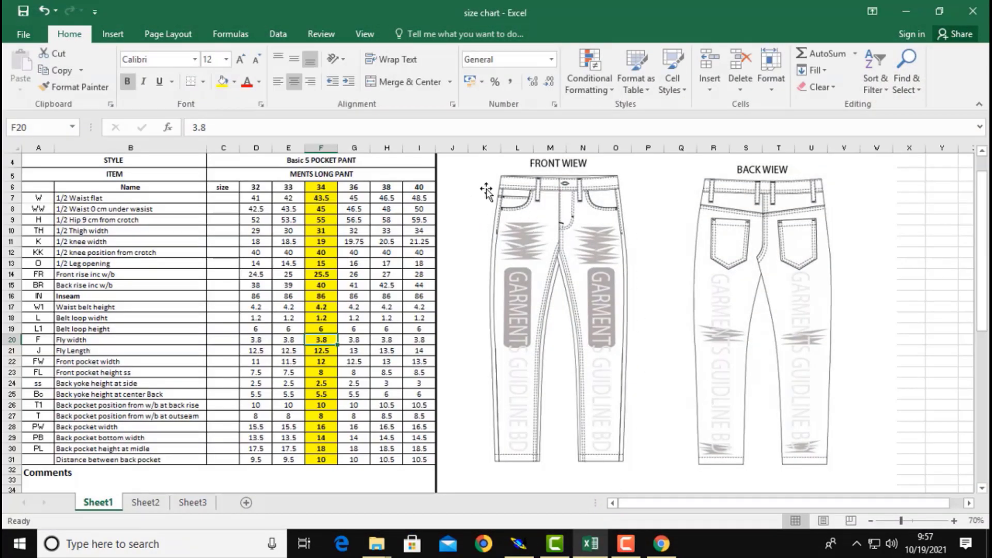
left_click(906, 11)
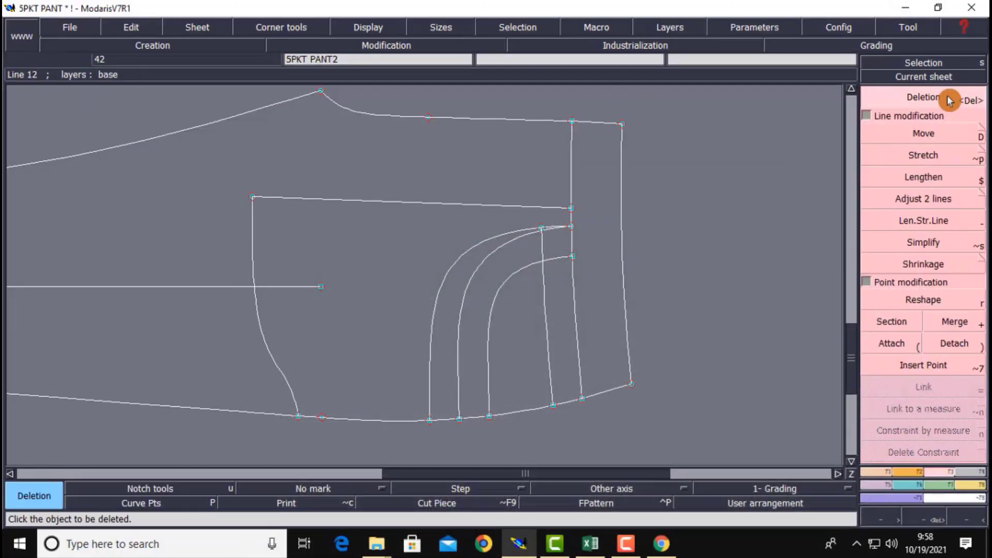
left_click(923, 77)
left_click(741, 228)
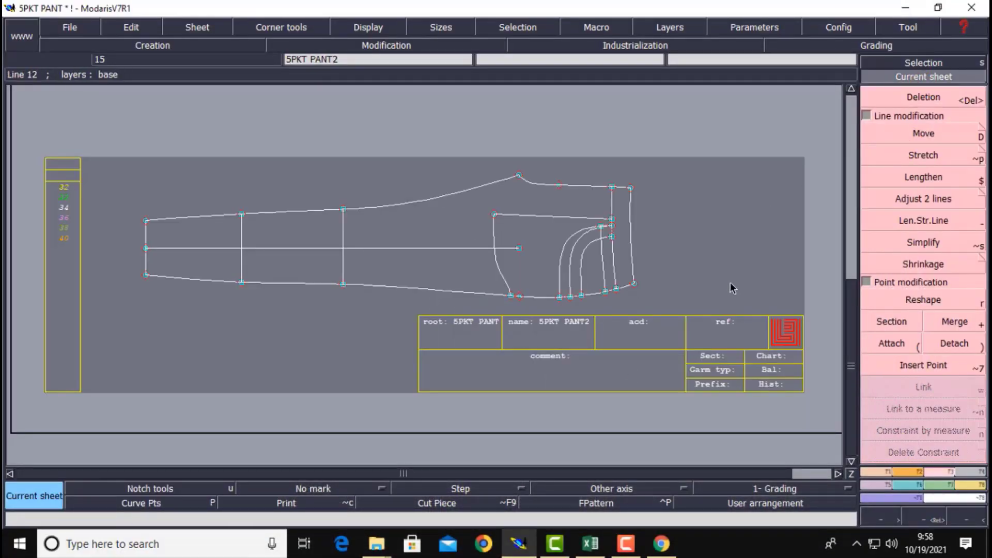